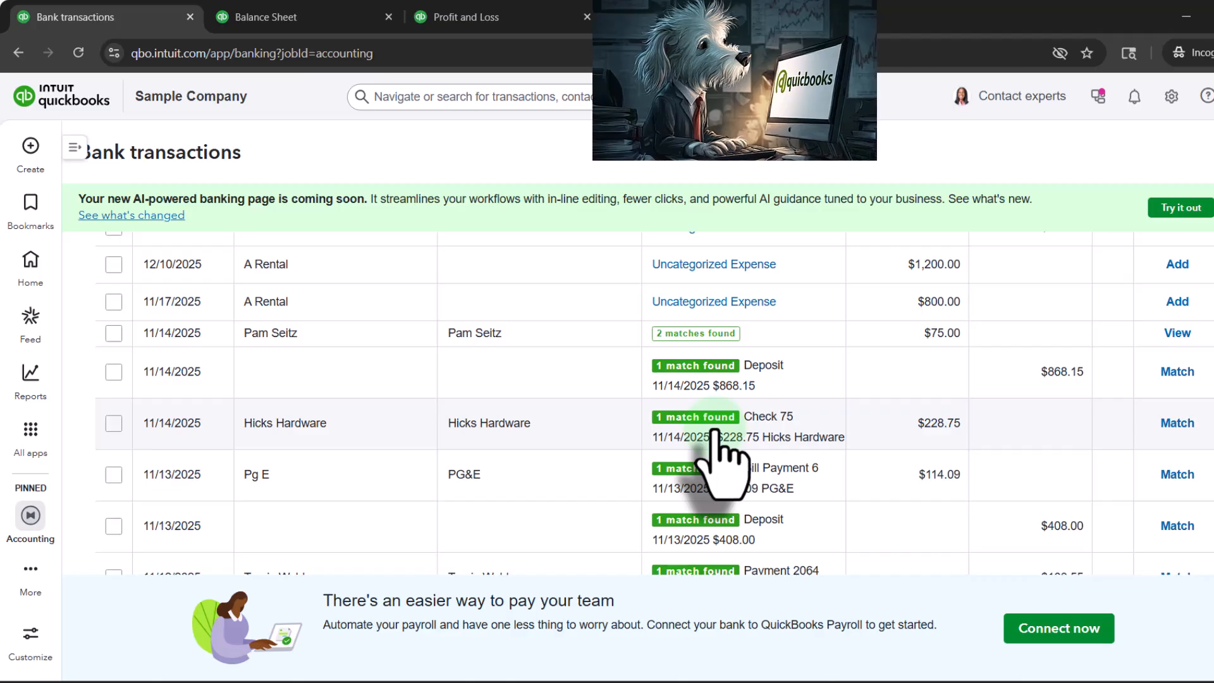
scroll(716, 433, down, 6)
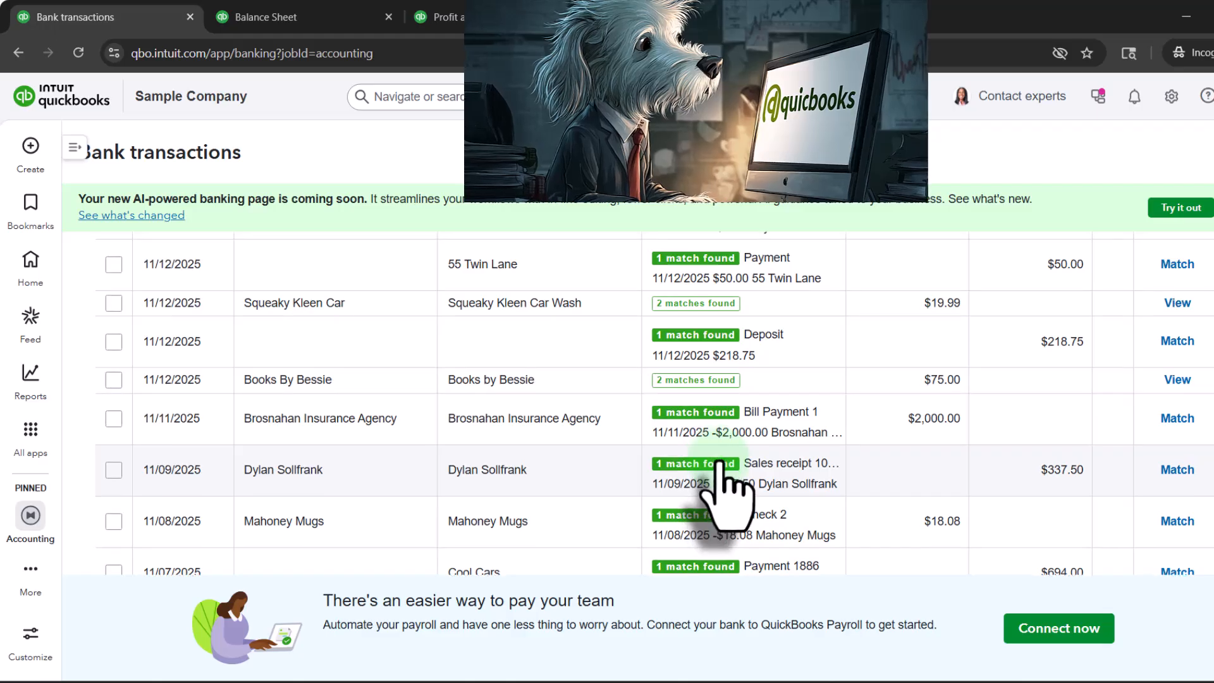
scroll(752, 442, up, 1)
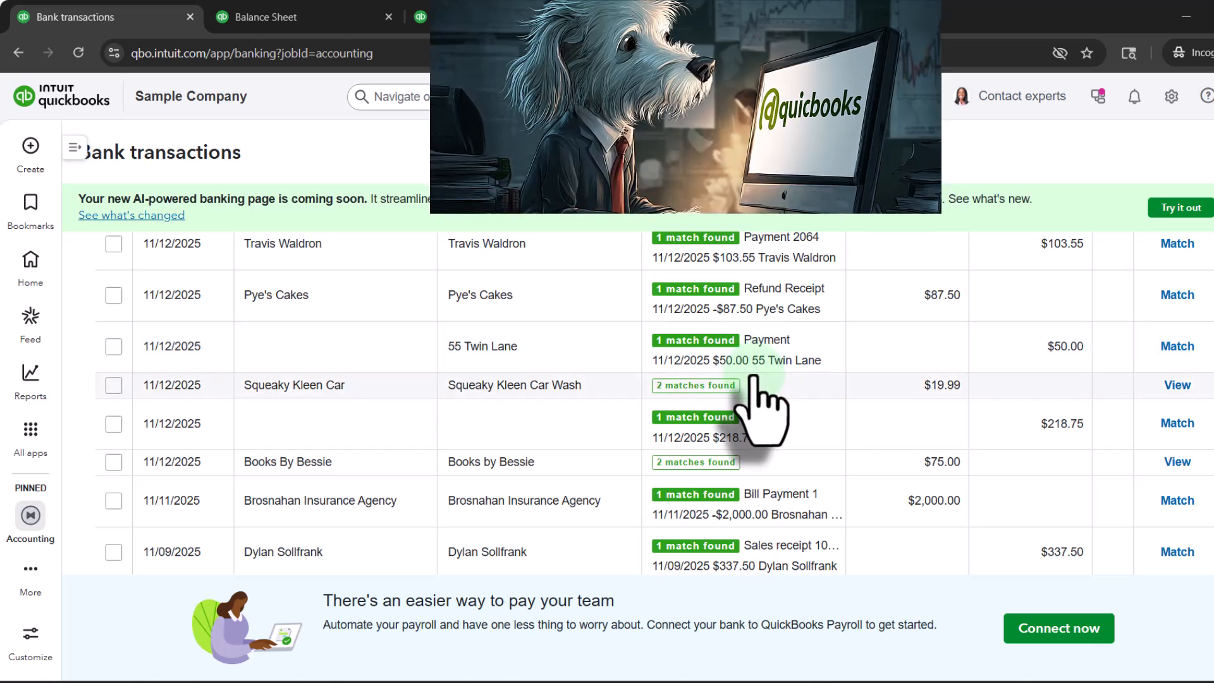
scroll(752, 405, up, 6)
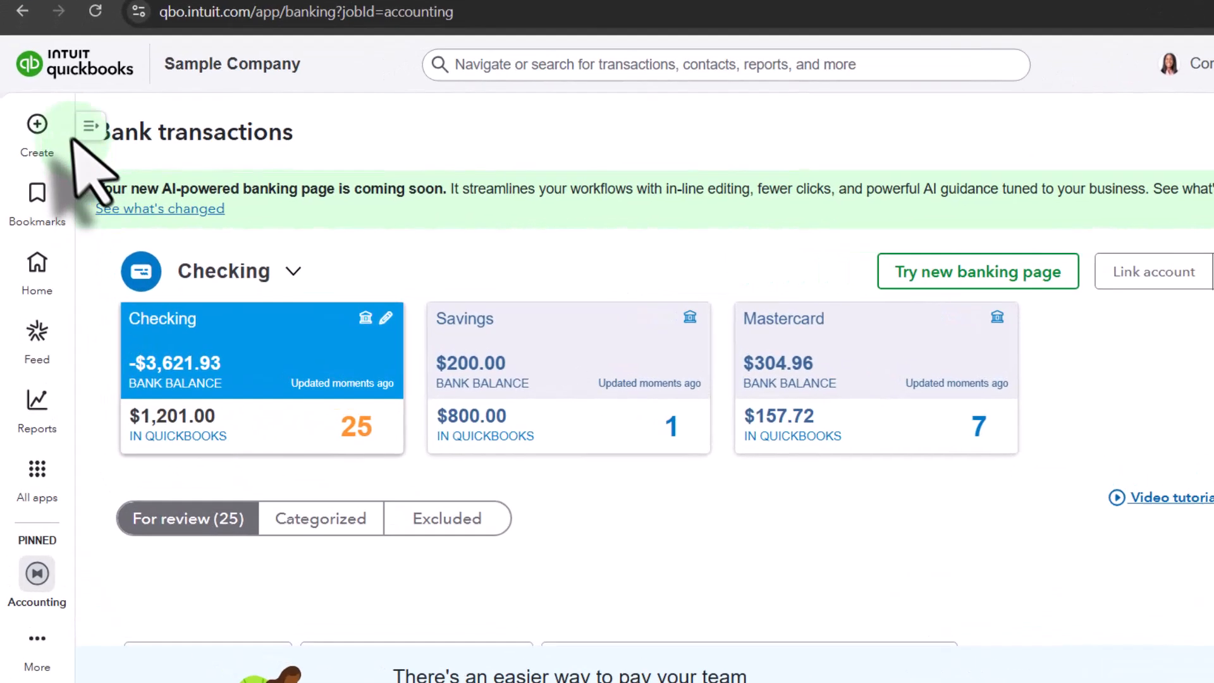
Step: Start a new vendor bill and close the autofill pane
click(30, 147)
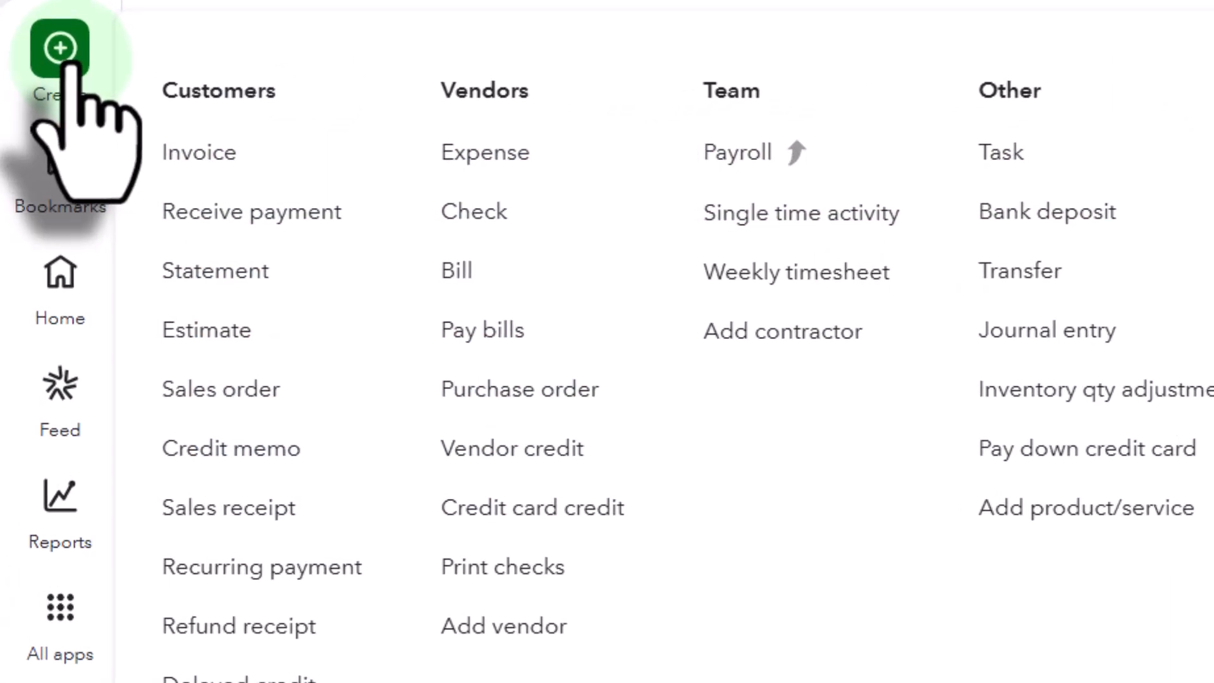
click(449, 273)
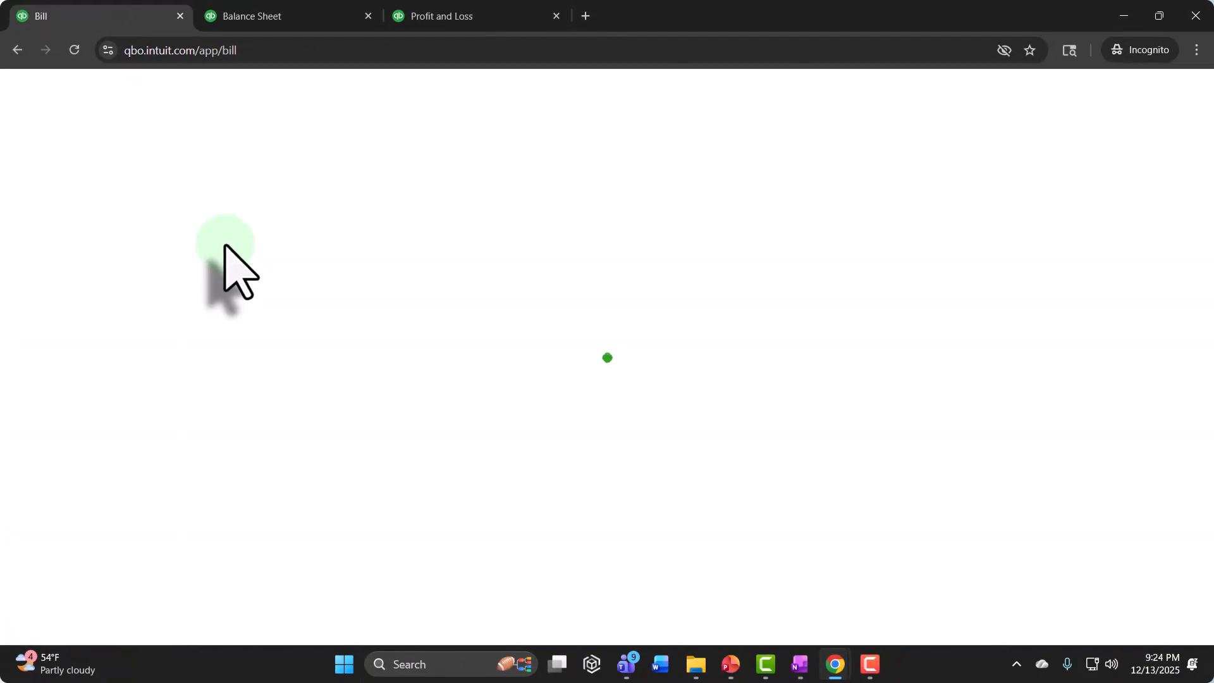
click(311, 135)
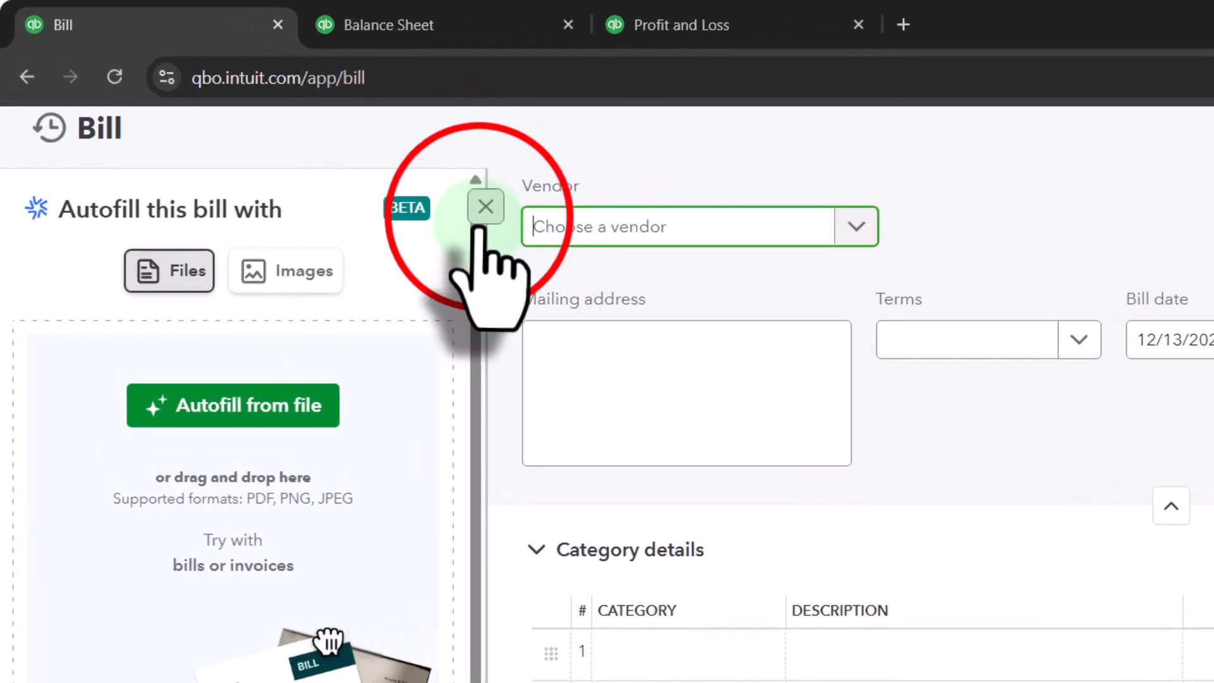
Step: Add a new vendor named Vend 1 to the bill and save the vendor with its default details
click(122, 142)
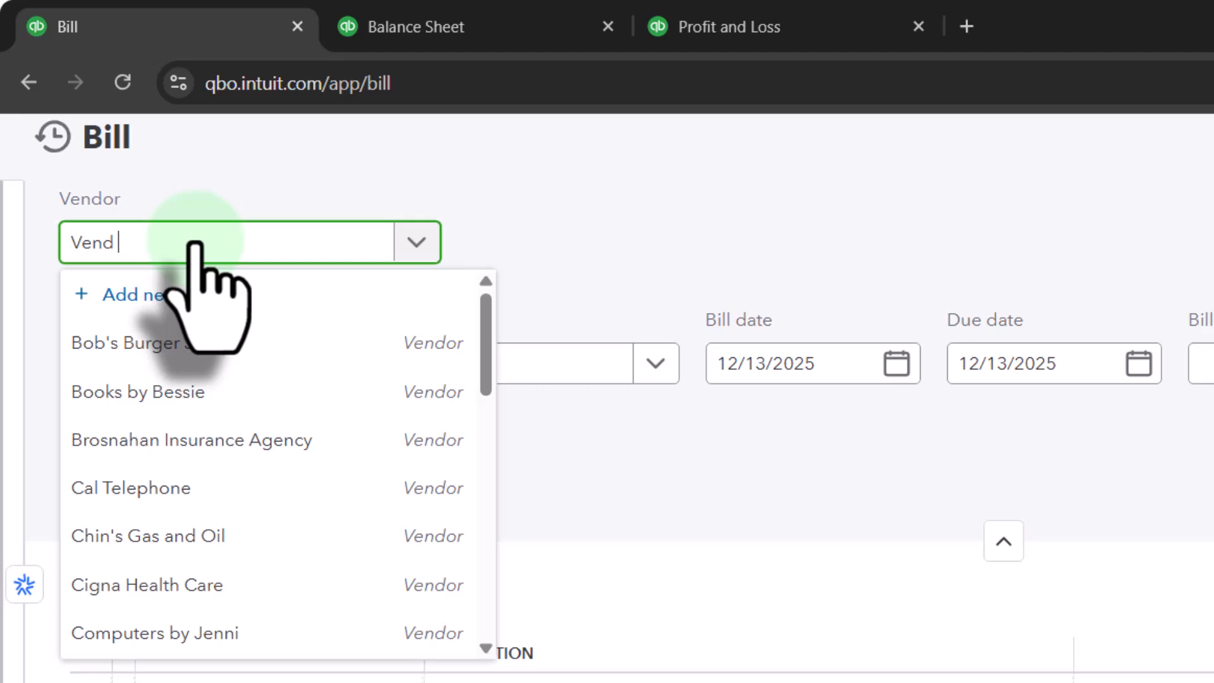
text(1)
key(Tab)
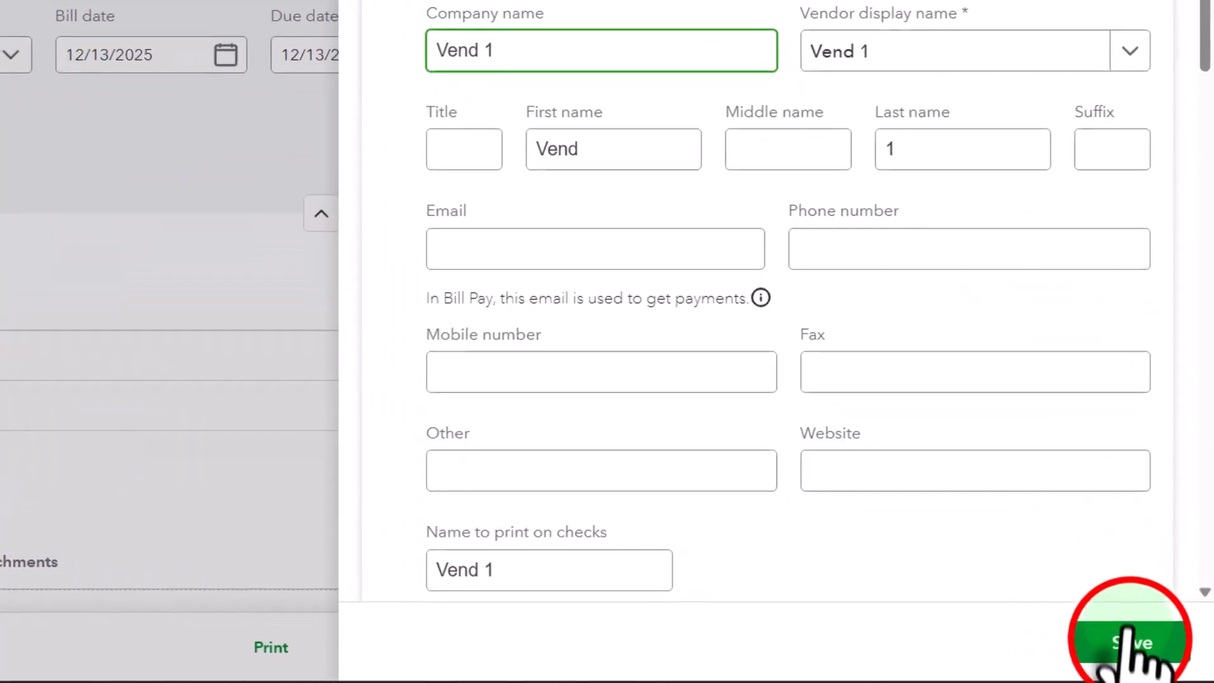
click(1129, 632)
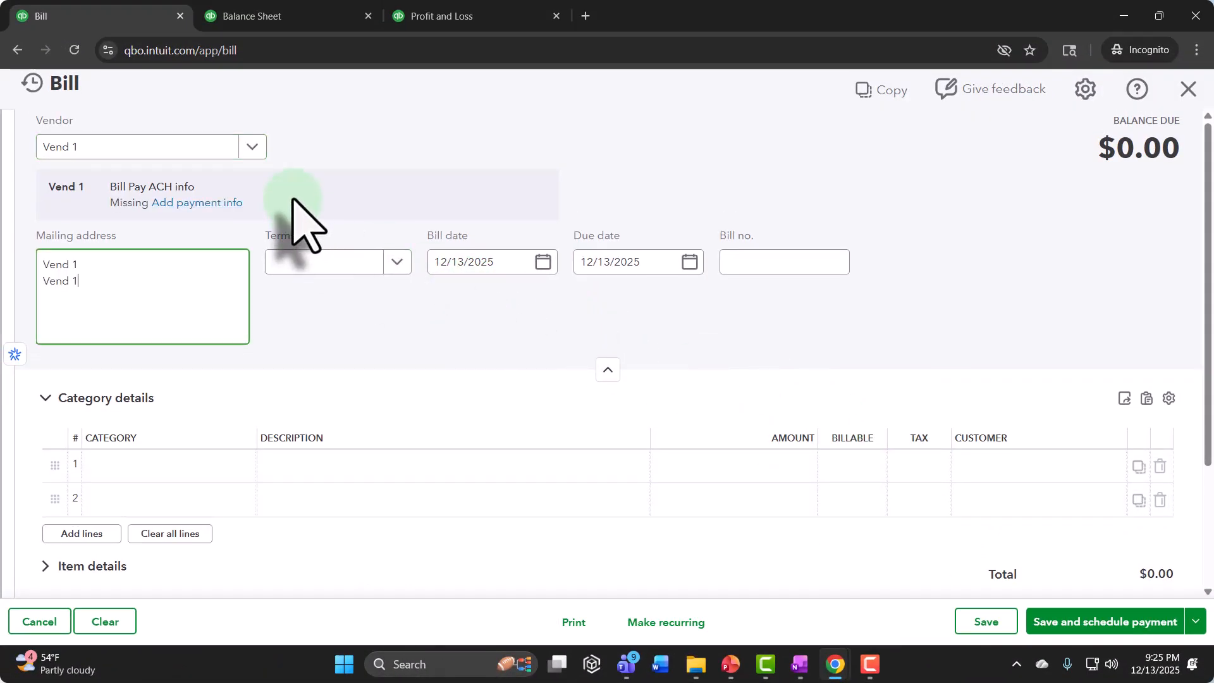
Step: Set the bill date to 01/15/2025 and the due date to 02/15/2025, leaving terms and bill number blank
key(Tab)
key(Tab)
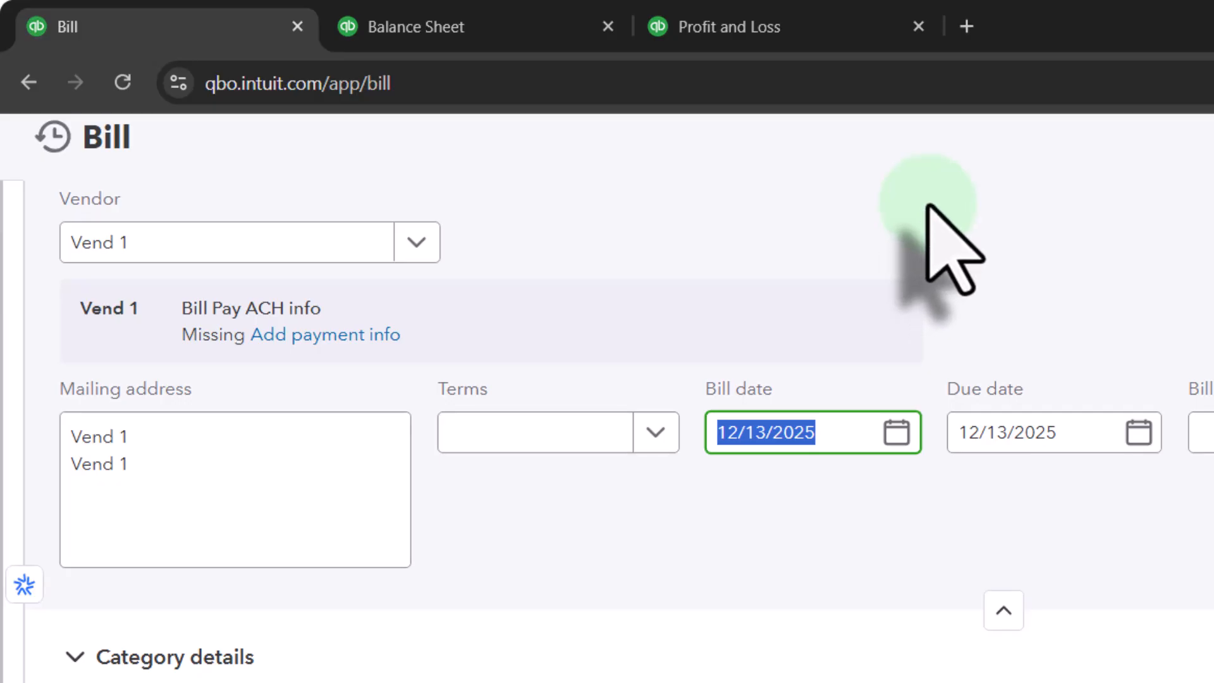
key(Tab)
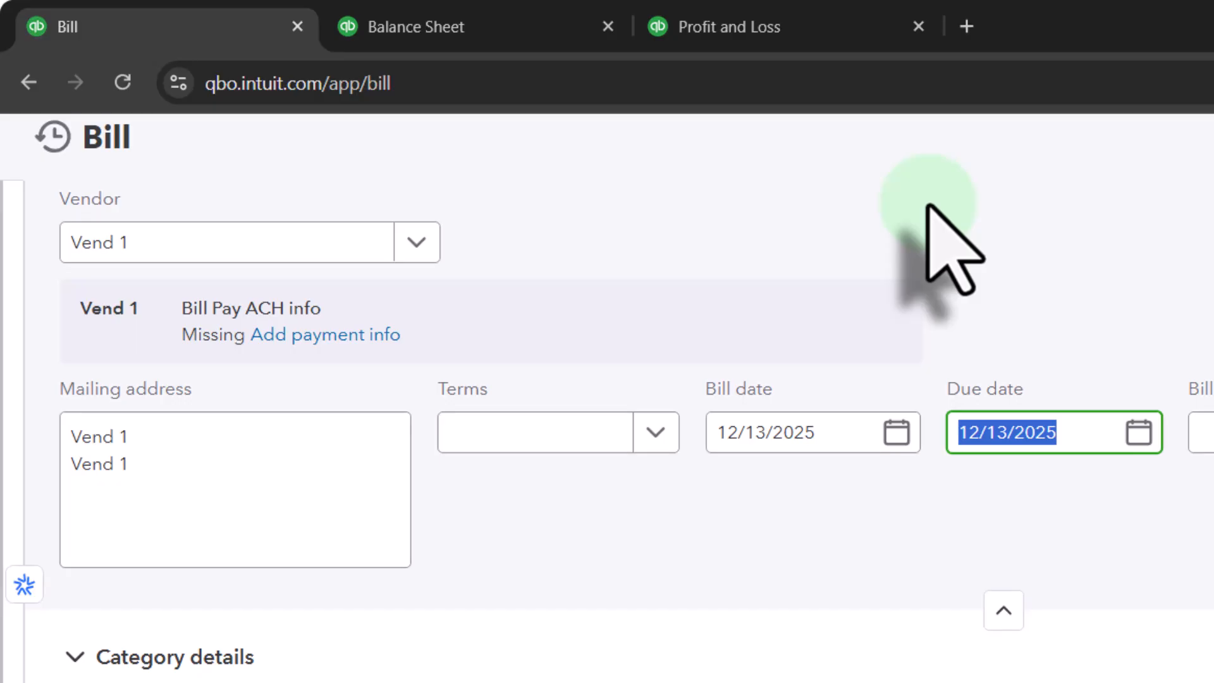
click(853, 441)
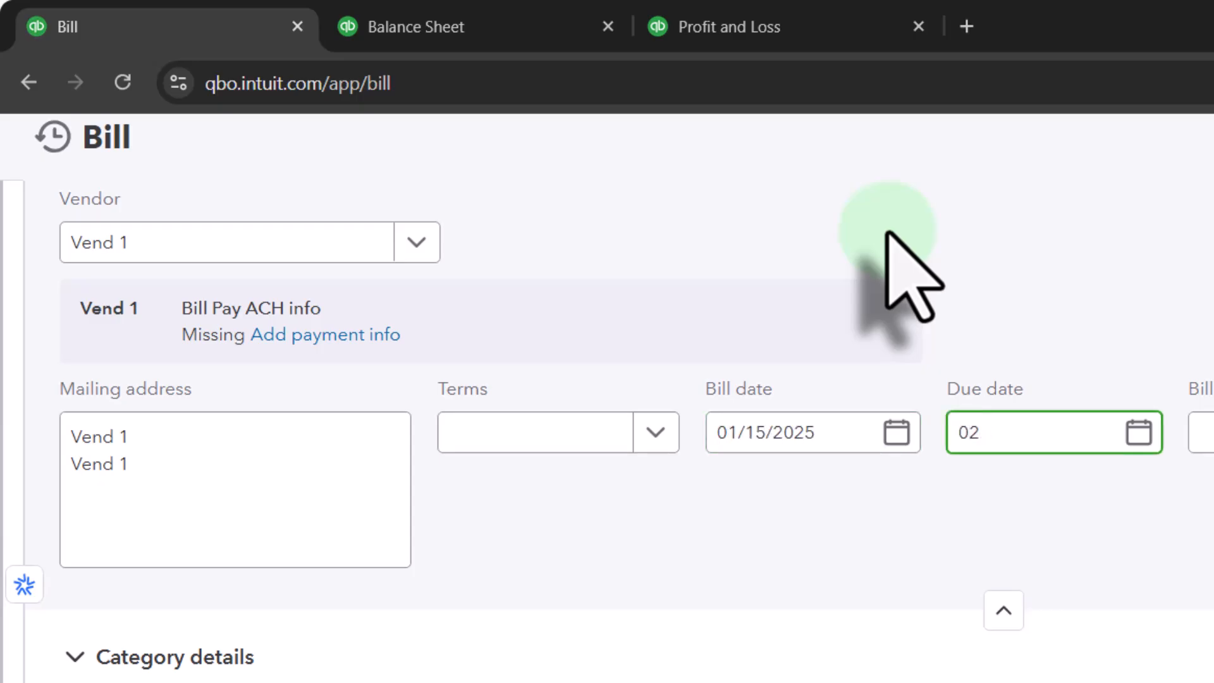
key(Tab)
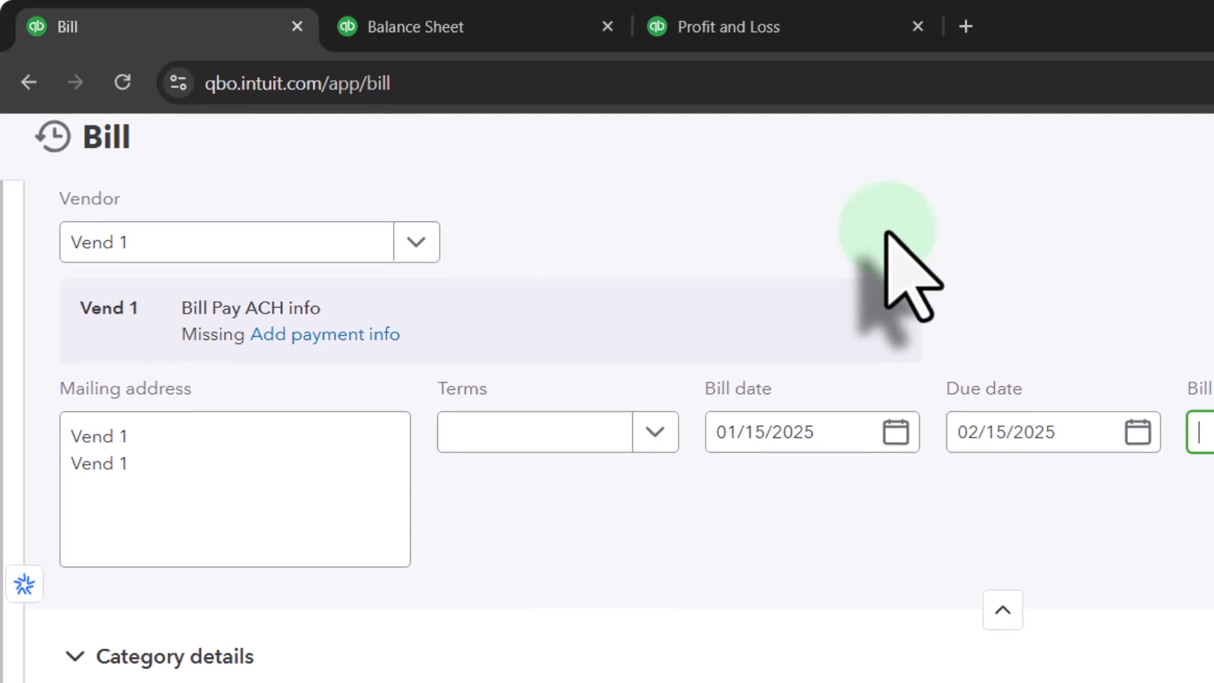
key(Tab)
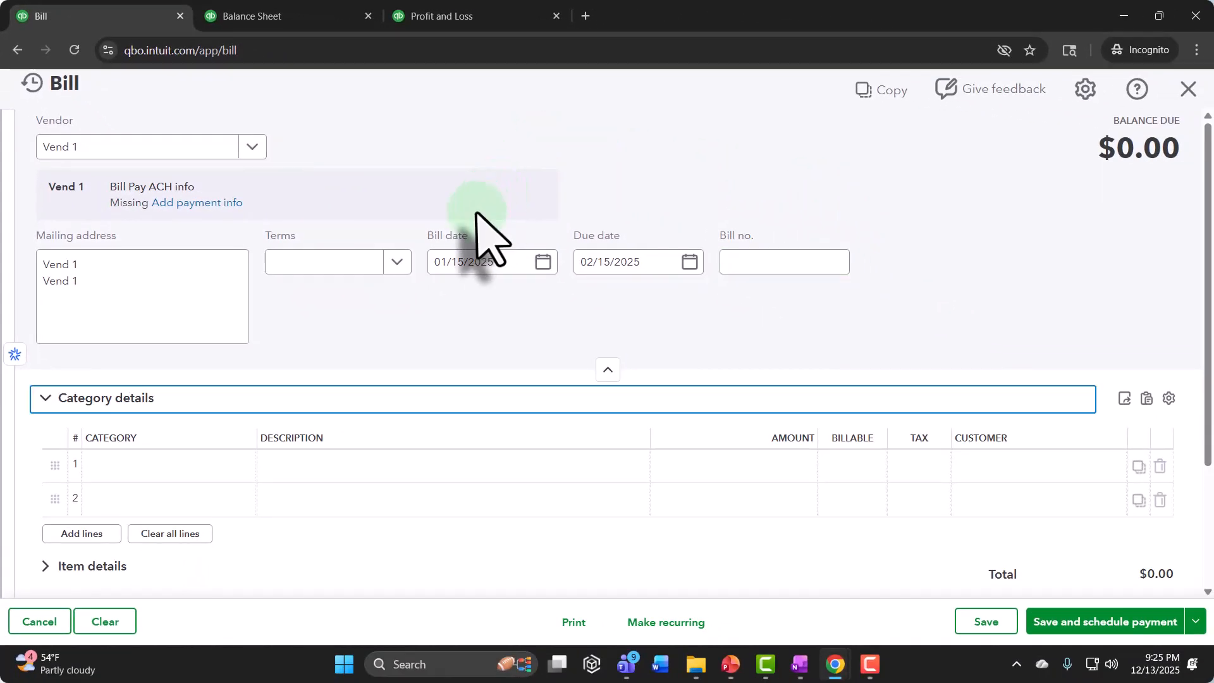
Step: Enter Exp 1 as a new category on the first category line of the bill
scroll(477, 240, down, 1)
scroll(163, 393, down, 1)
click(116, 312)
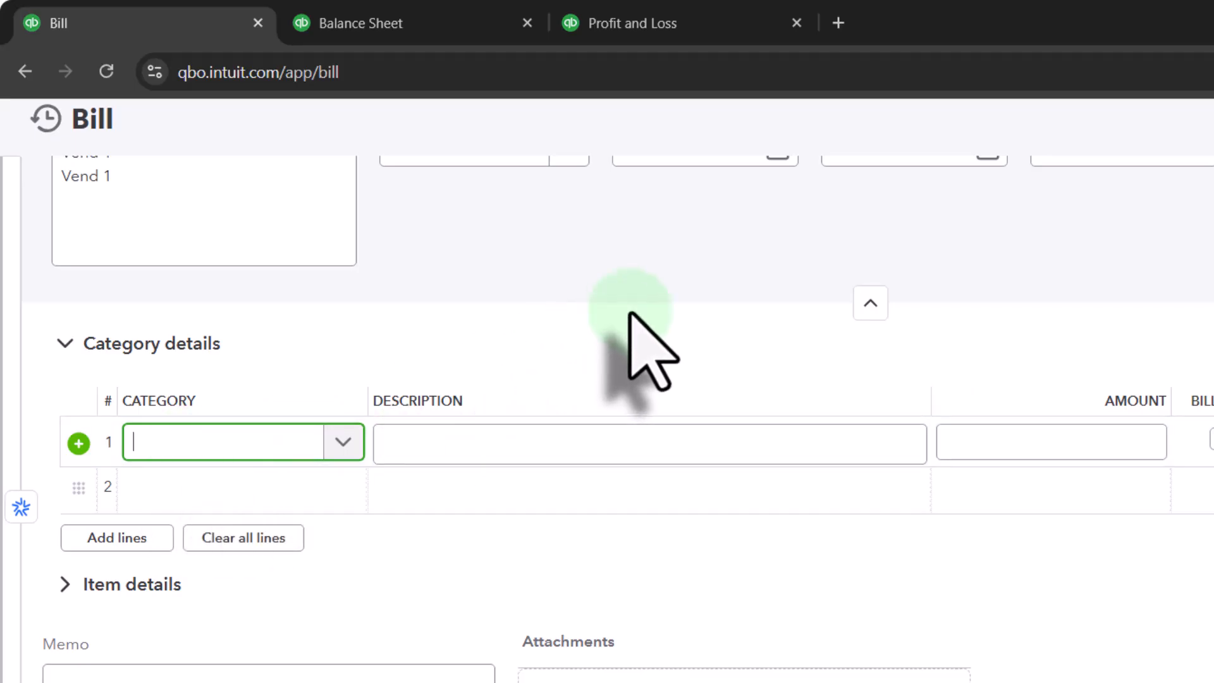
text(Exp)
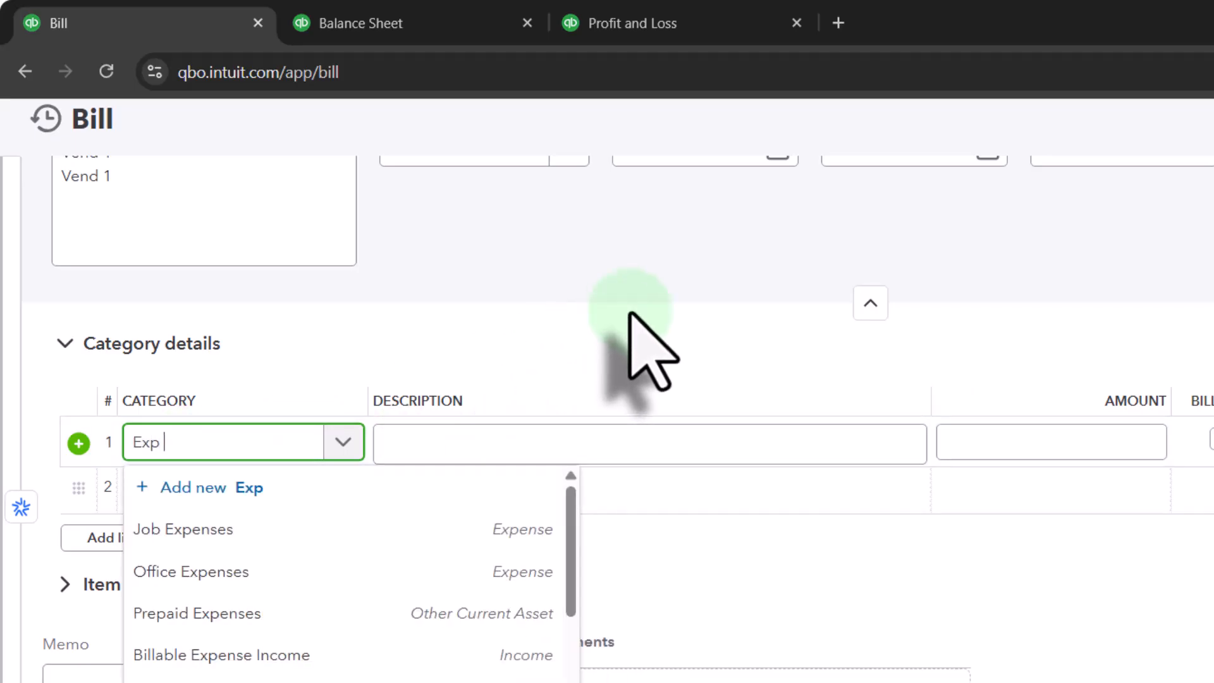
text( 1)
key(Tab)
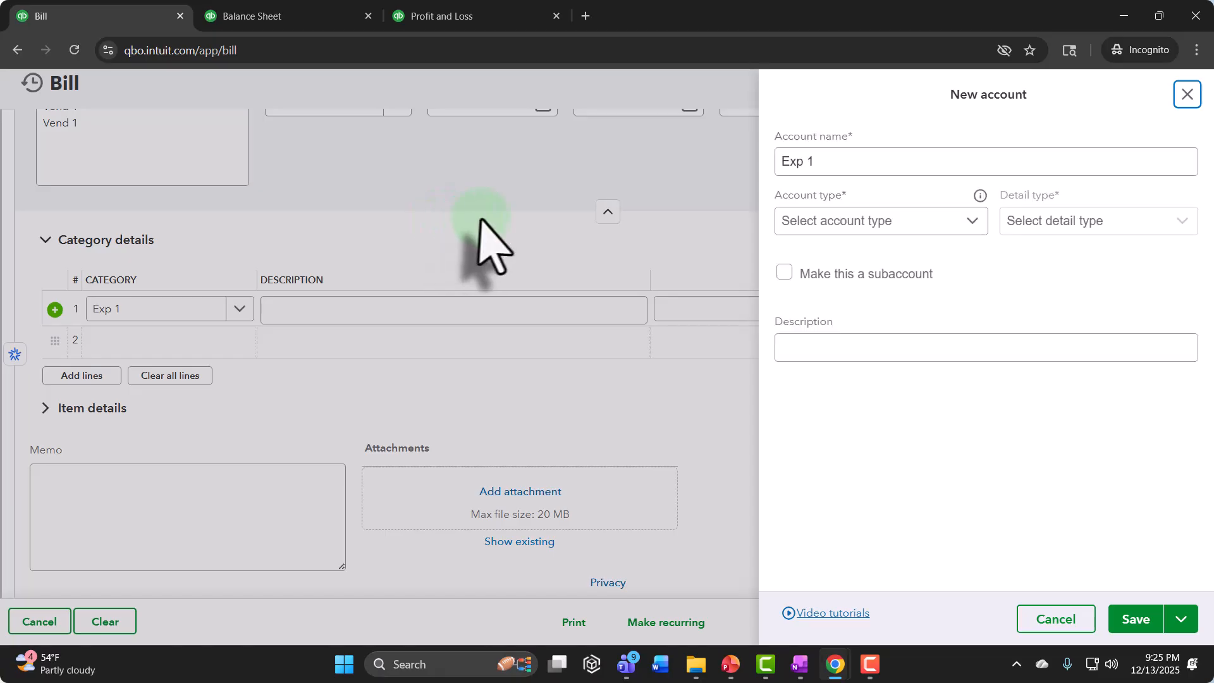
Step: Save the new Exp 1 account with account type Expenses and detail type Other Business Expenses
click(972, 220)
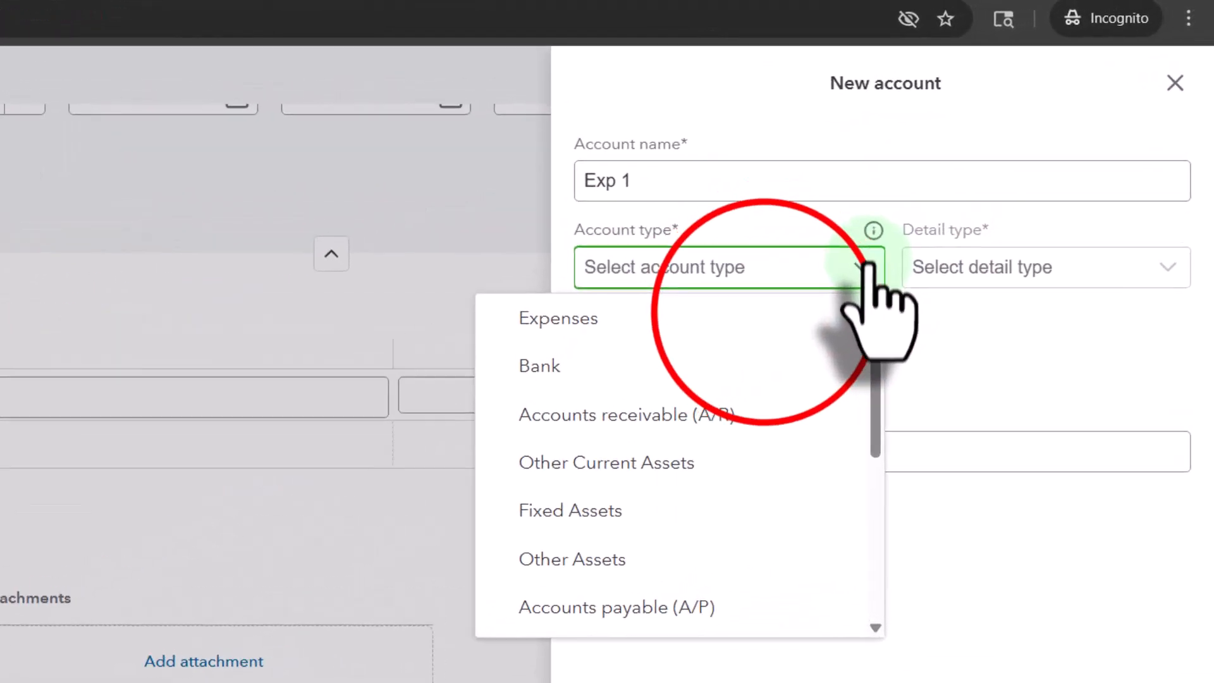
click(794, 313)
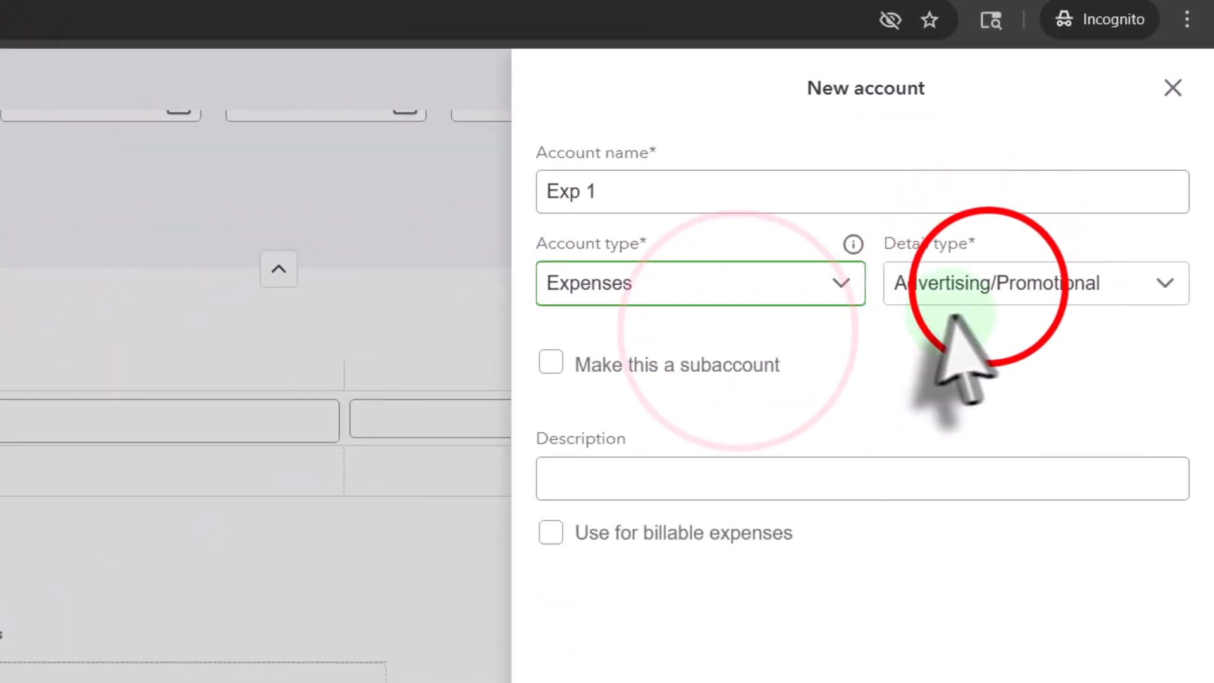
click(1000, 273)
scroll(1003, 487, down, 10)
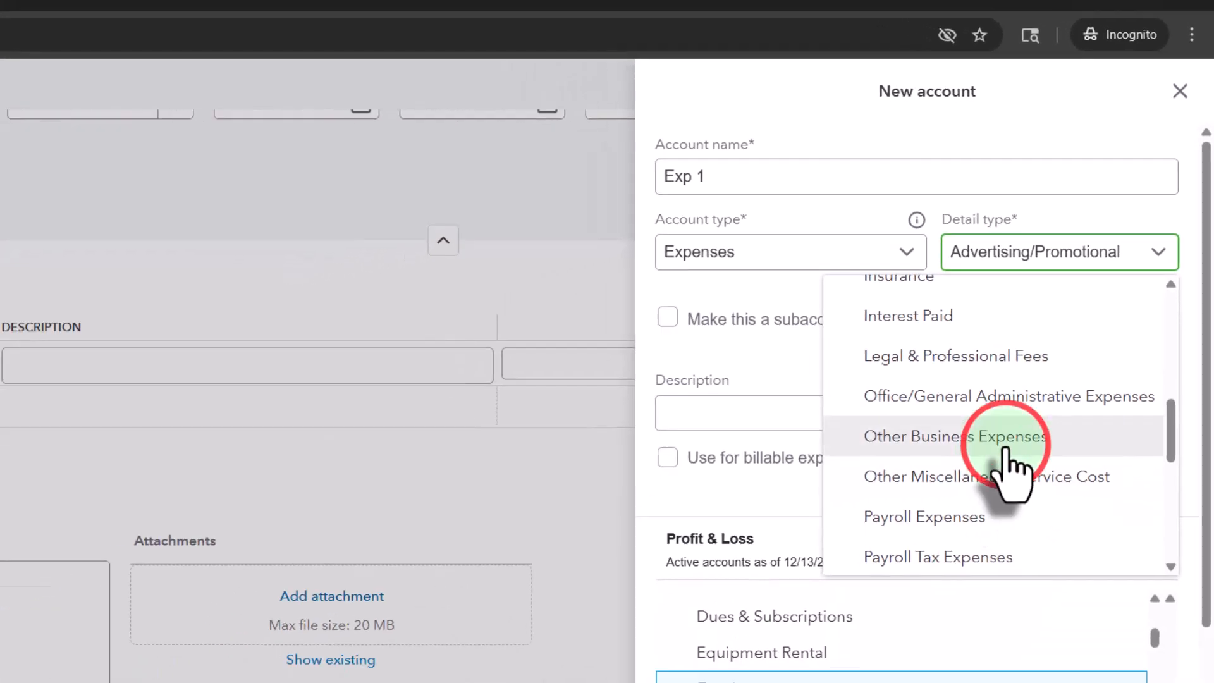
click(960, 509)
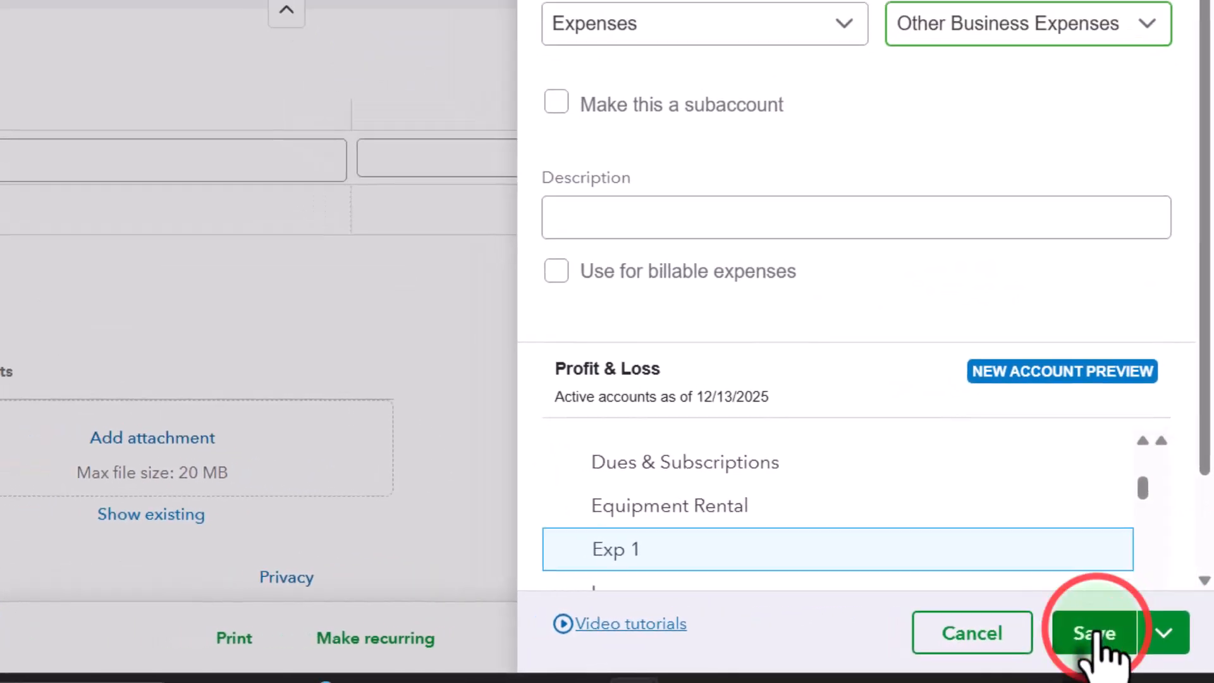
click(1108, 628)
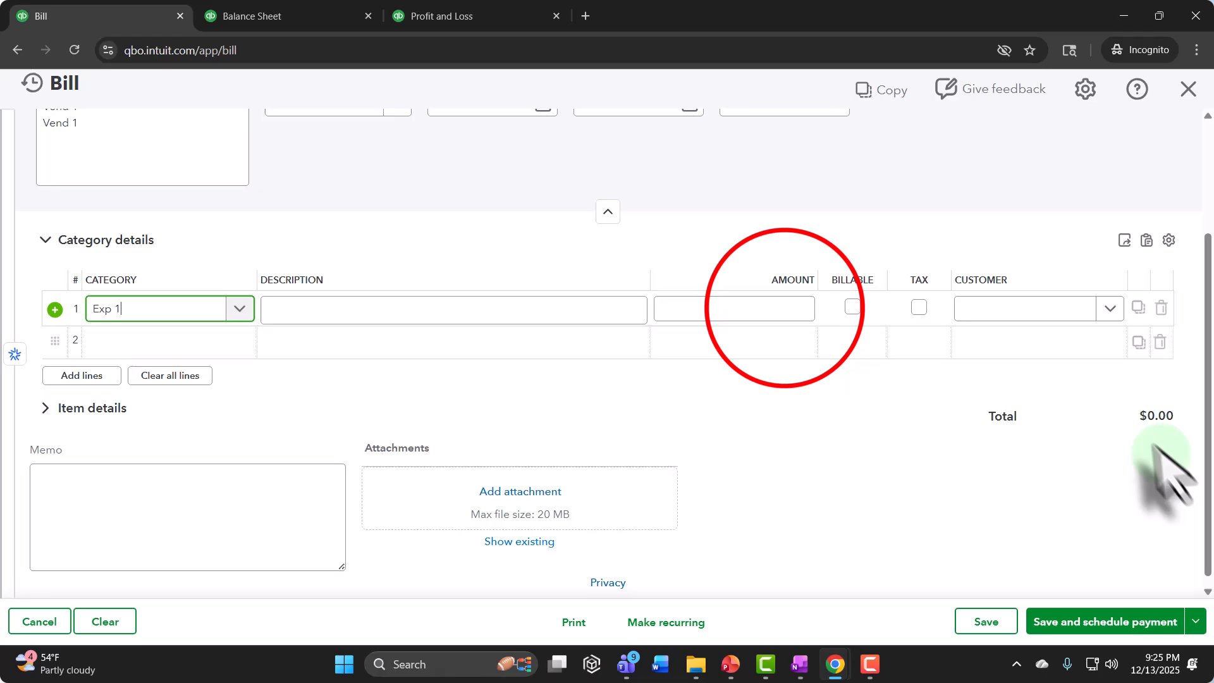
Step: Set the Exp 1 line amount to 250, save and close the bill, and dismiss the notification
click(799, 306)
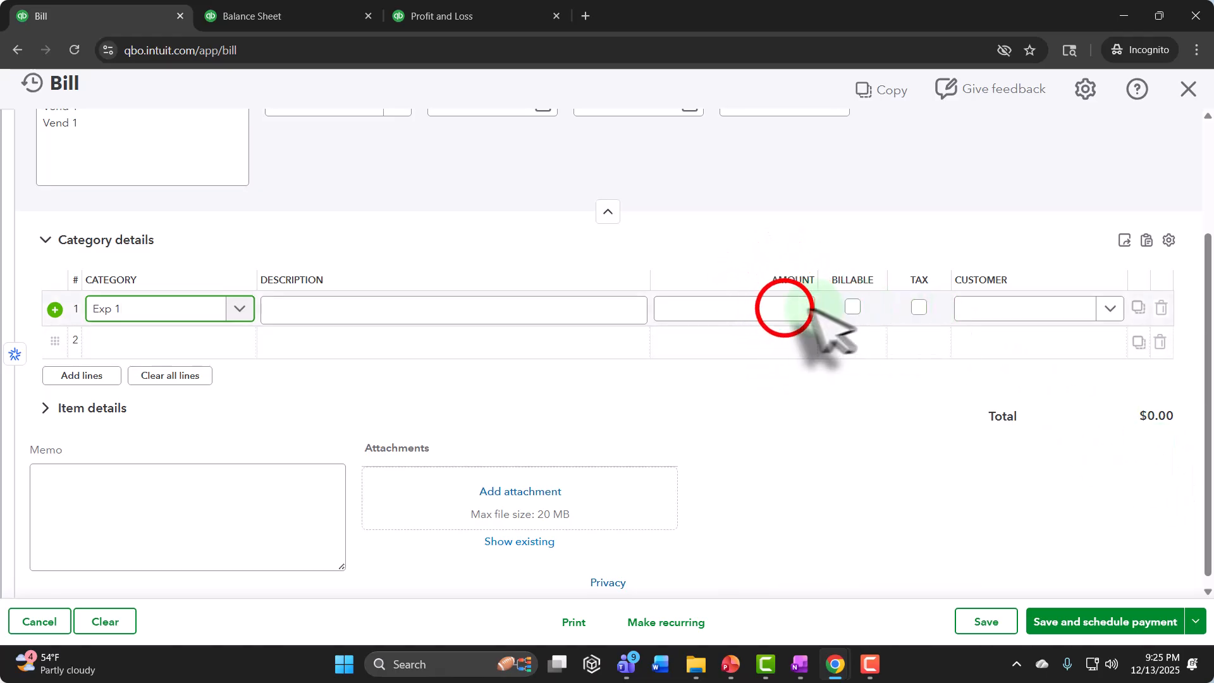
text(250)
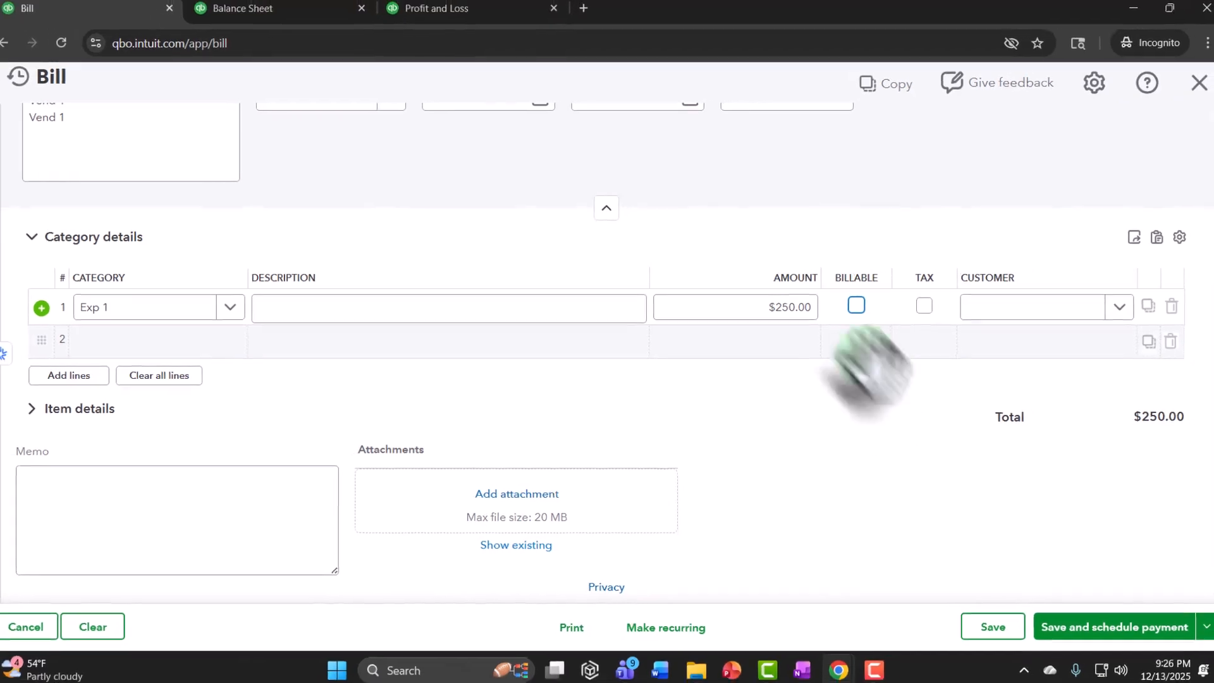
click(1184, 593)
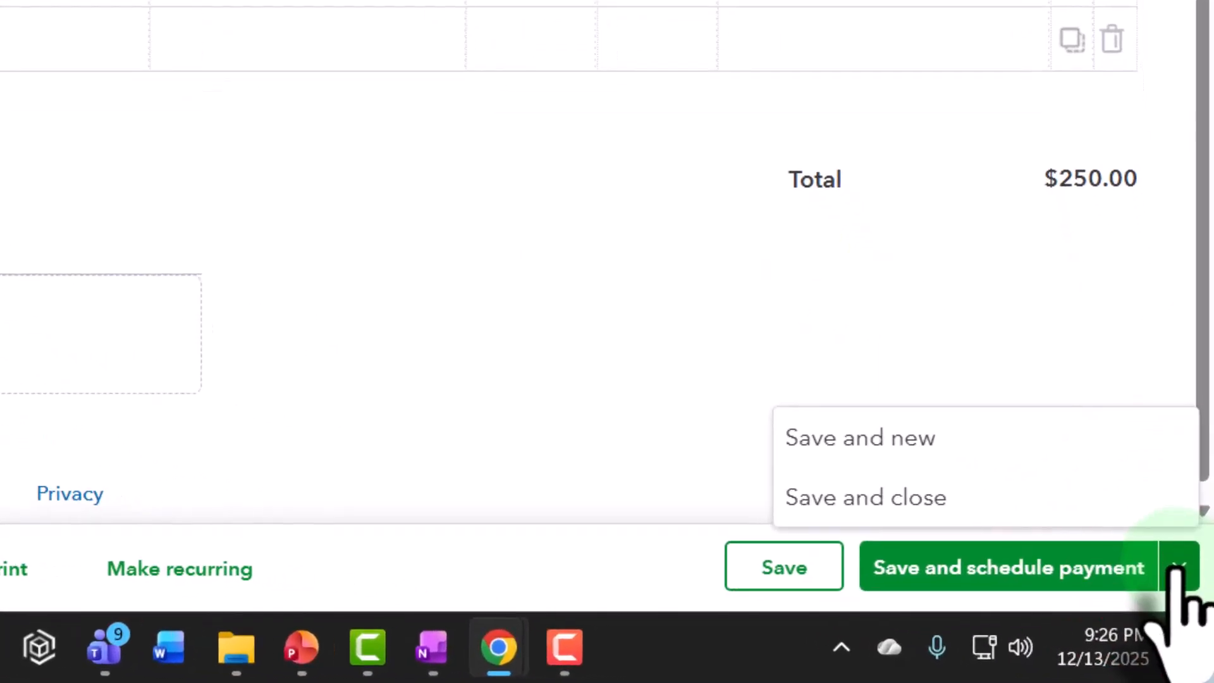
click(844, 516)
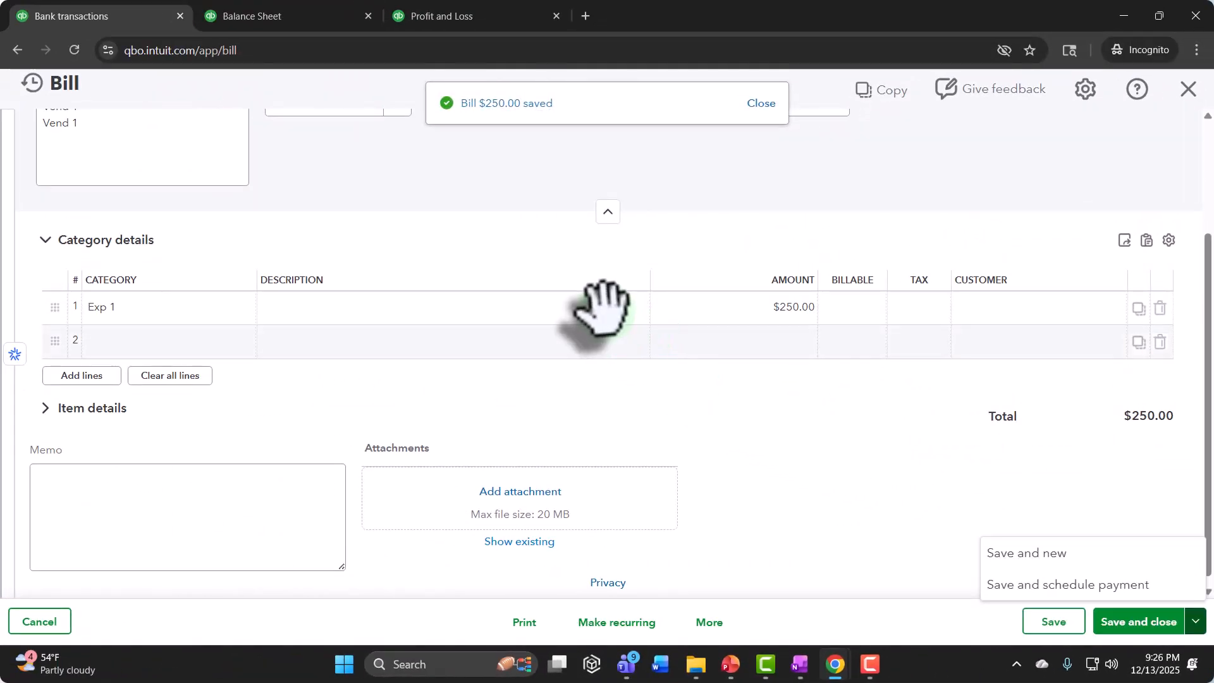
click(756, 104)
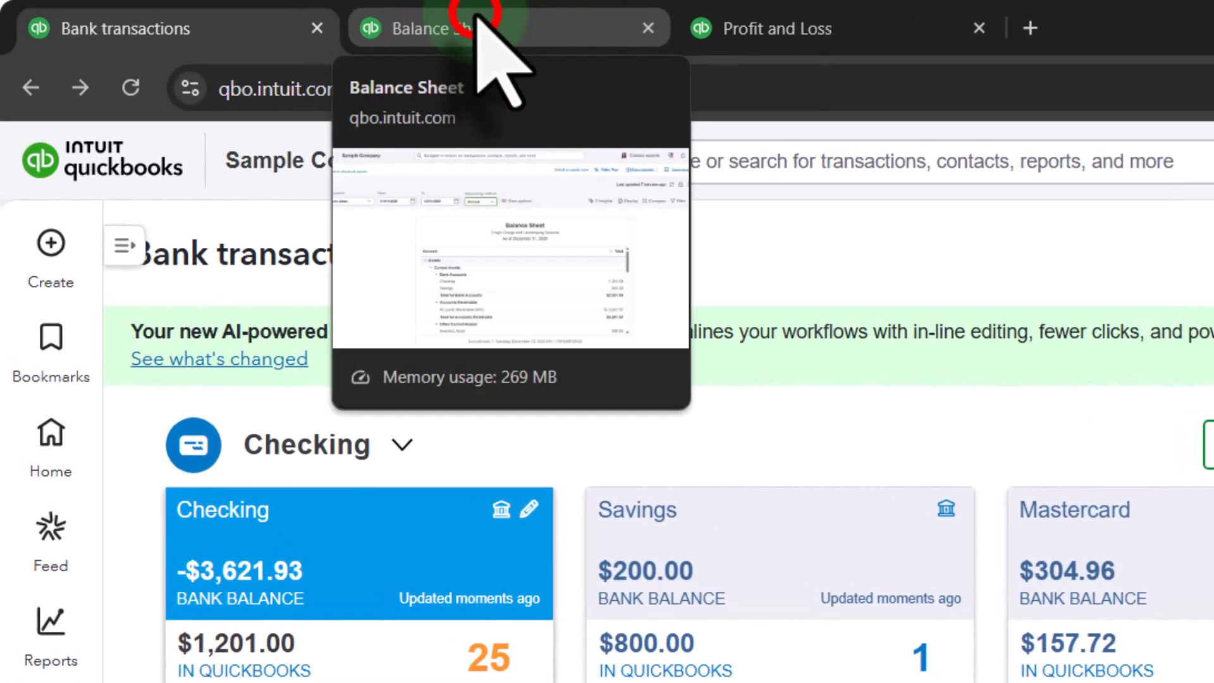
Step: Switch to the Balance Sheet report, refresh its data, and collapse the report options area
click(478, 18)
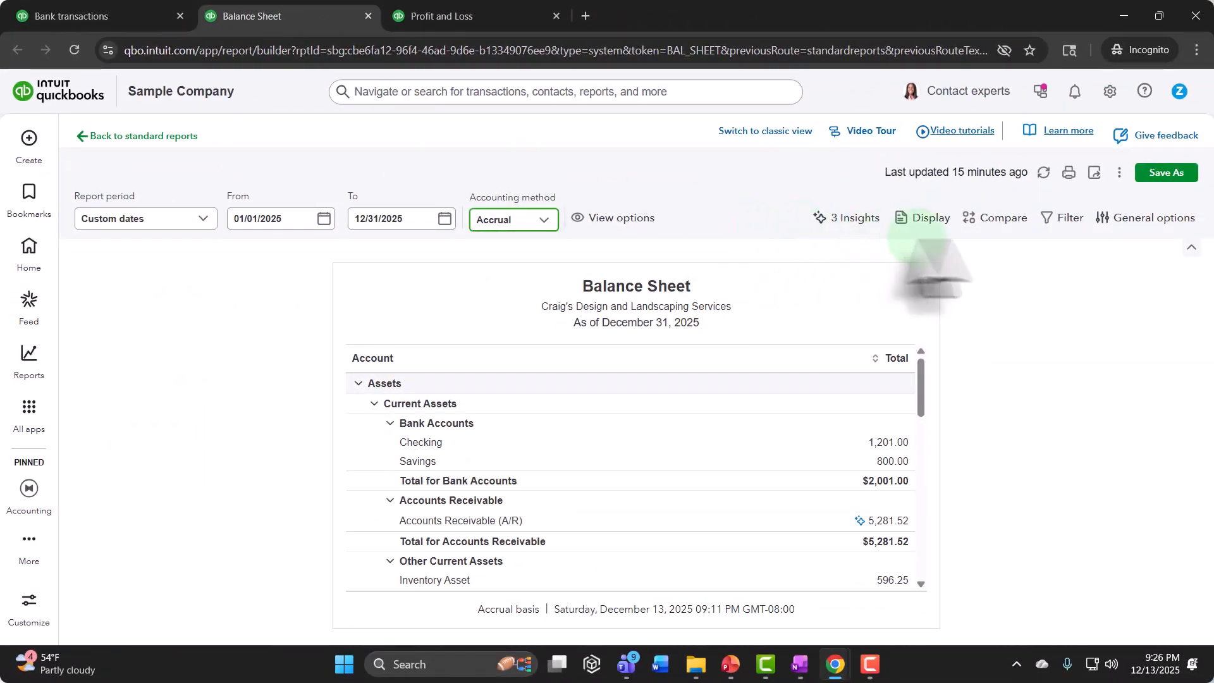
click(1044, 172)
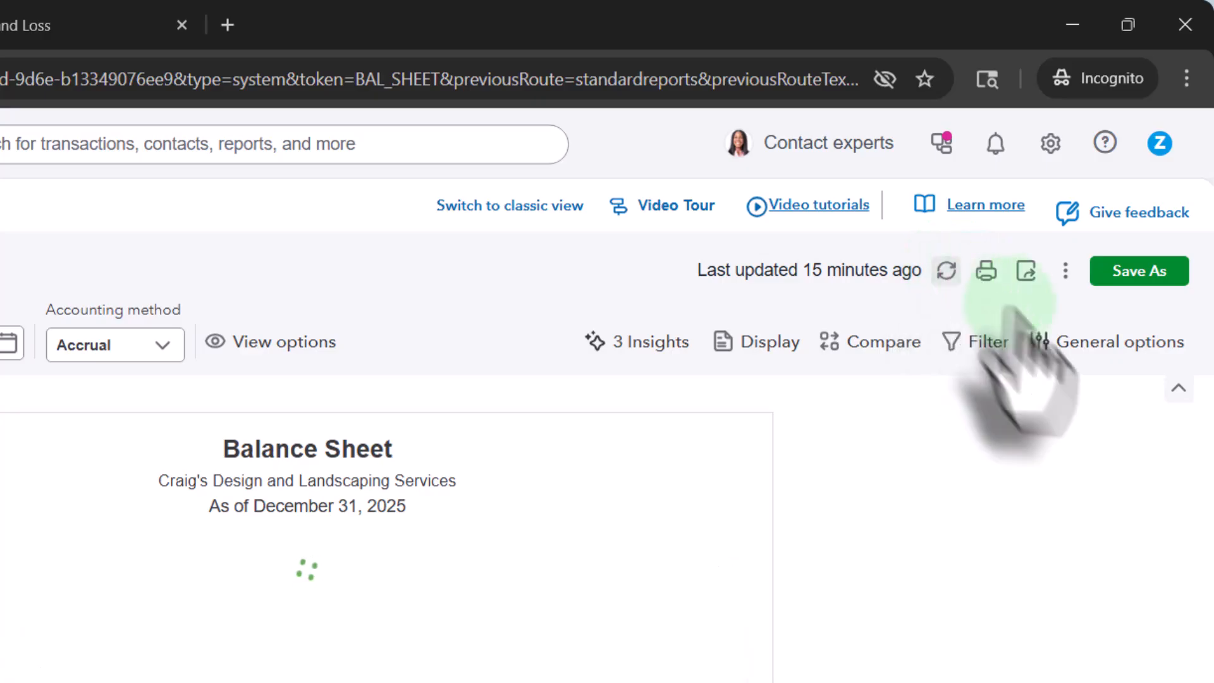
click(1178, 387)
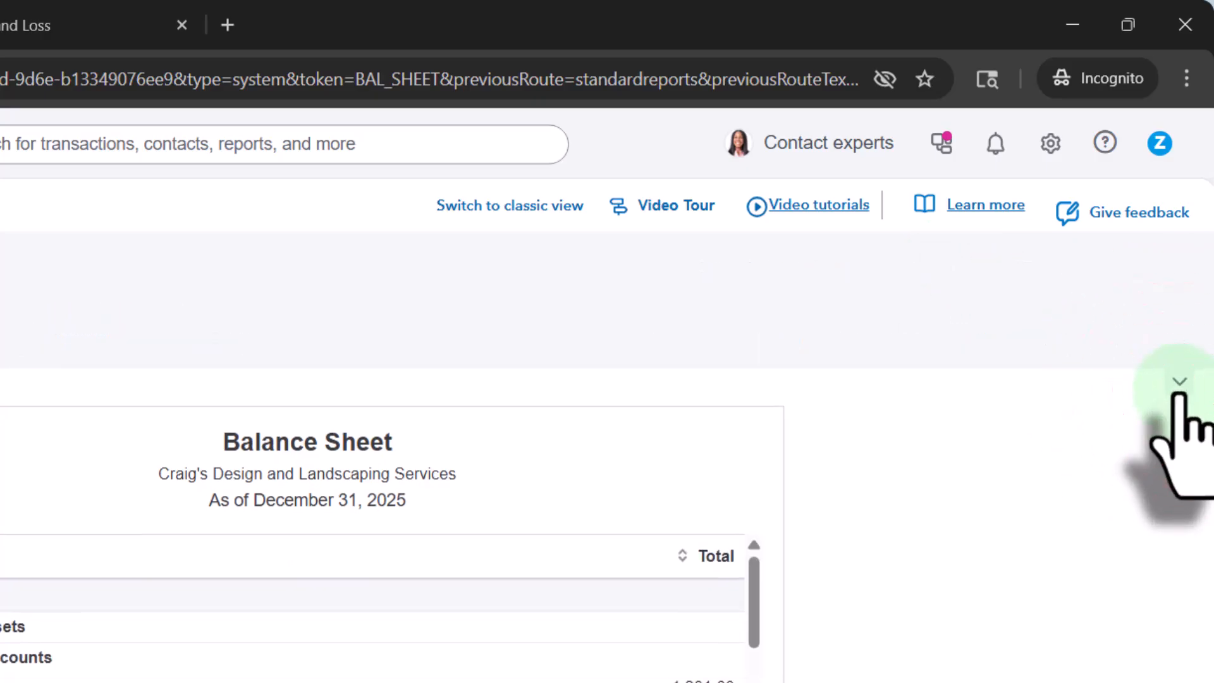
Step: Drill into the Accounts Payable (A/P) balance to review its transactions, and return to the Balance Sheet summary
scroll(31, 673, down, 3)
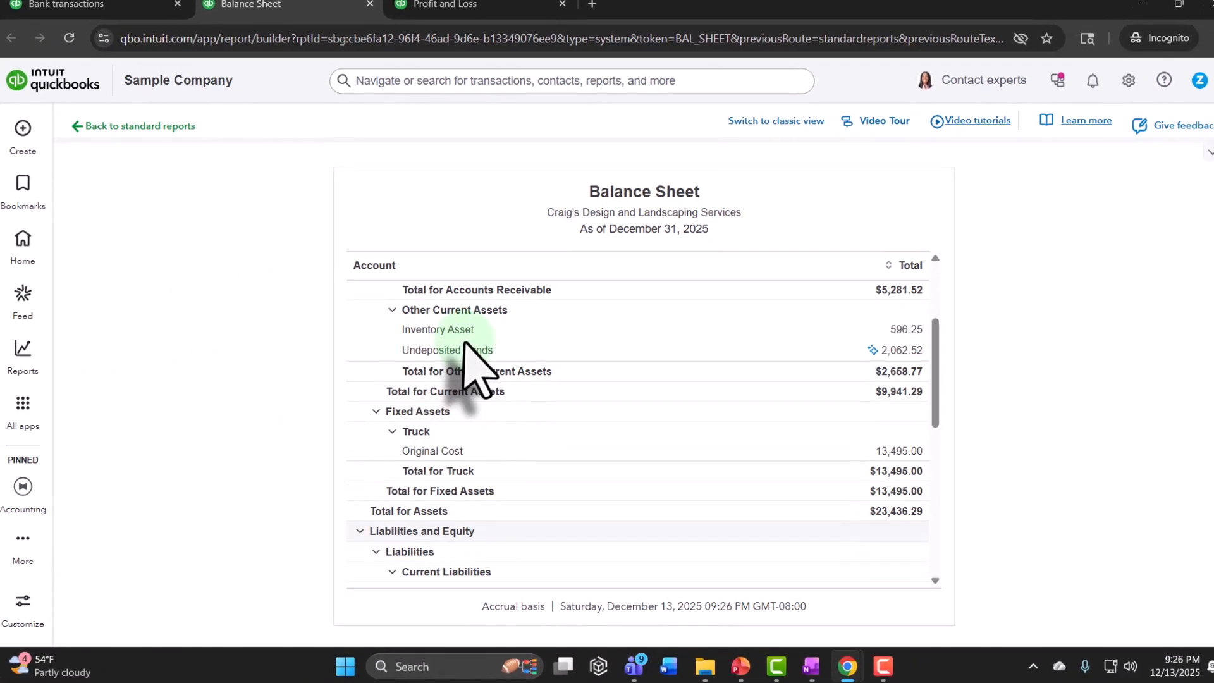
scroll(467, 346, down, 5)
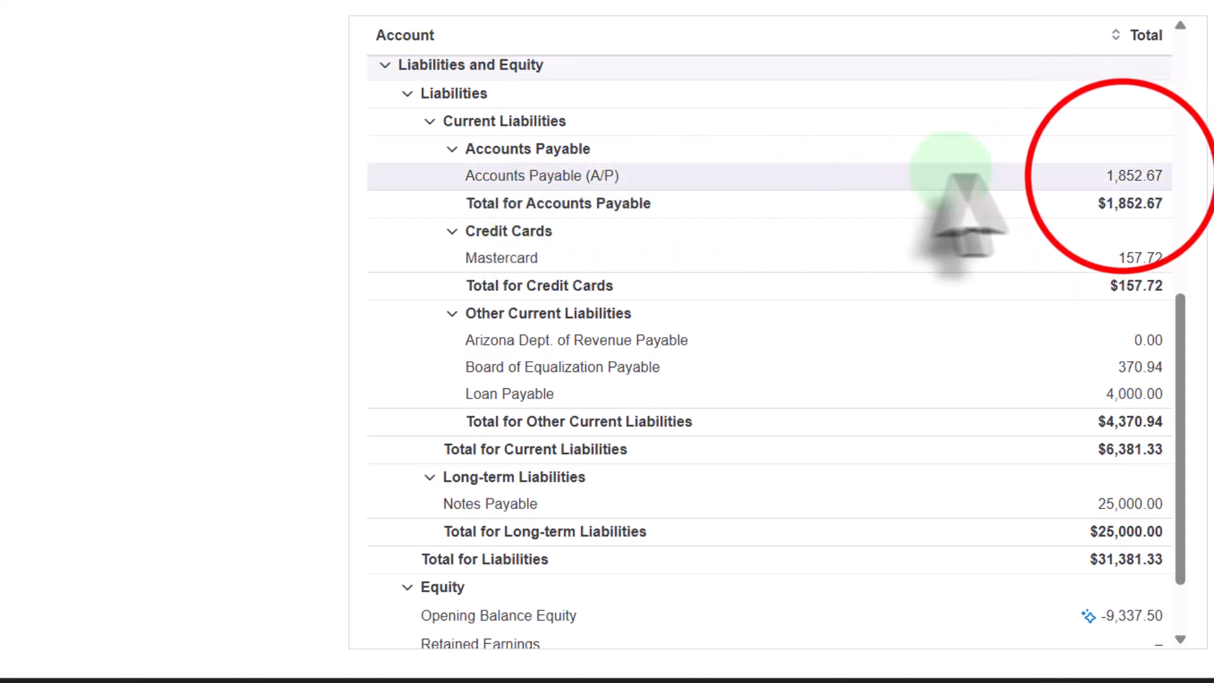
click(1120, 178)
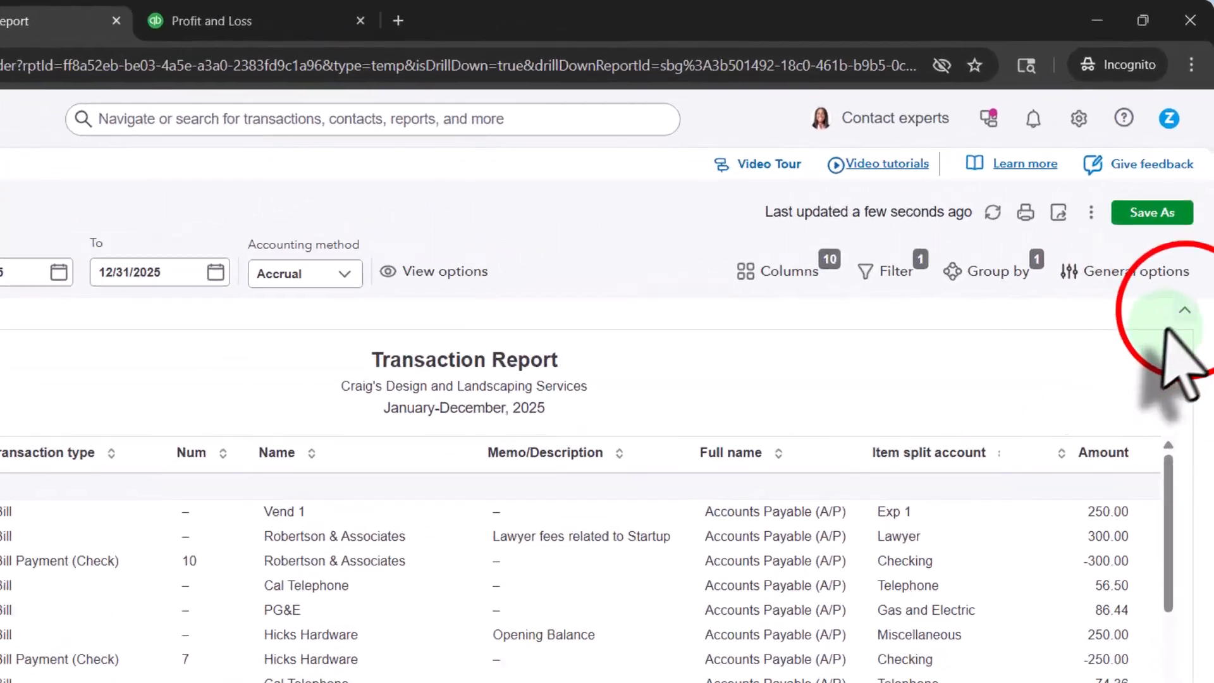
click(1177, 382)
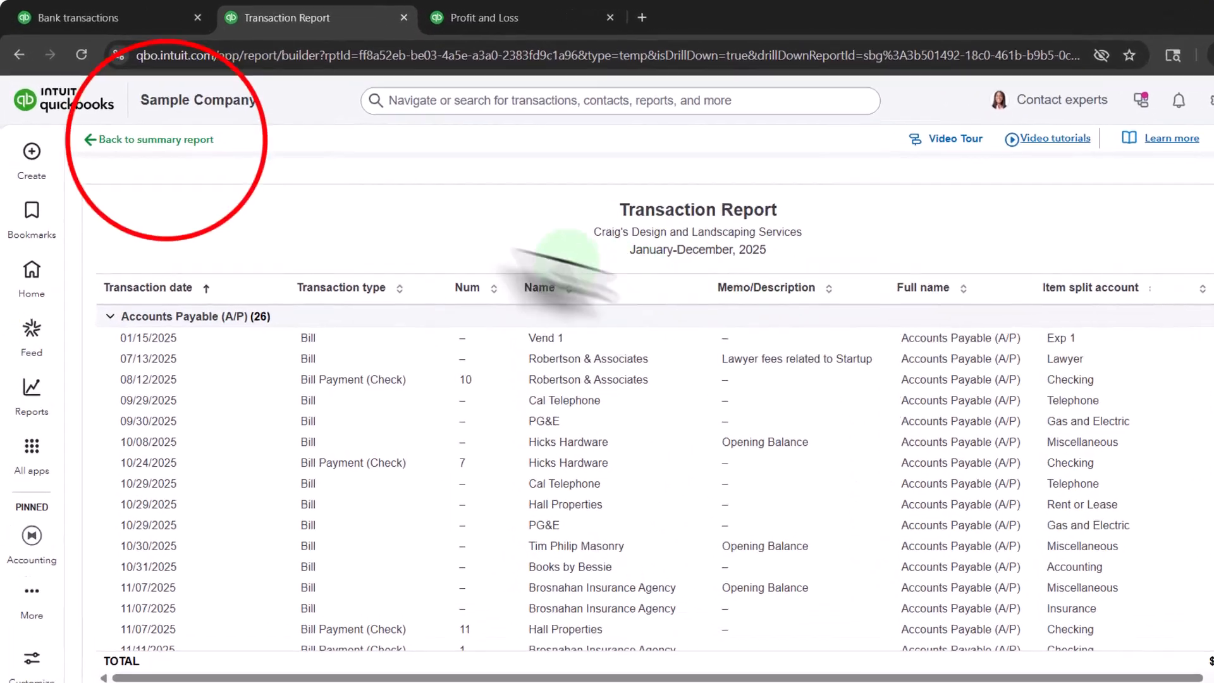
click(158, 140)
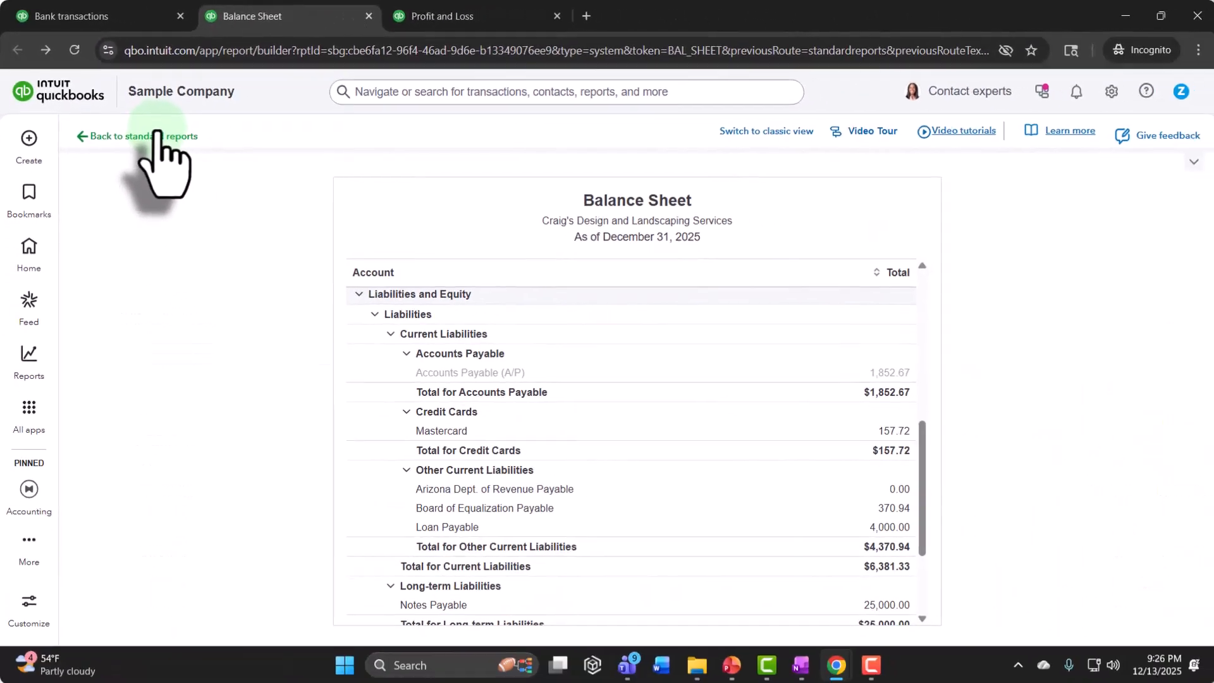
Step: Switch to the Profit and Loss report, refresh its data, collapse the options area, and review the Exp 1 line under Expenses
click(457, 18)
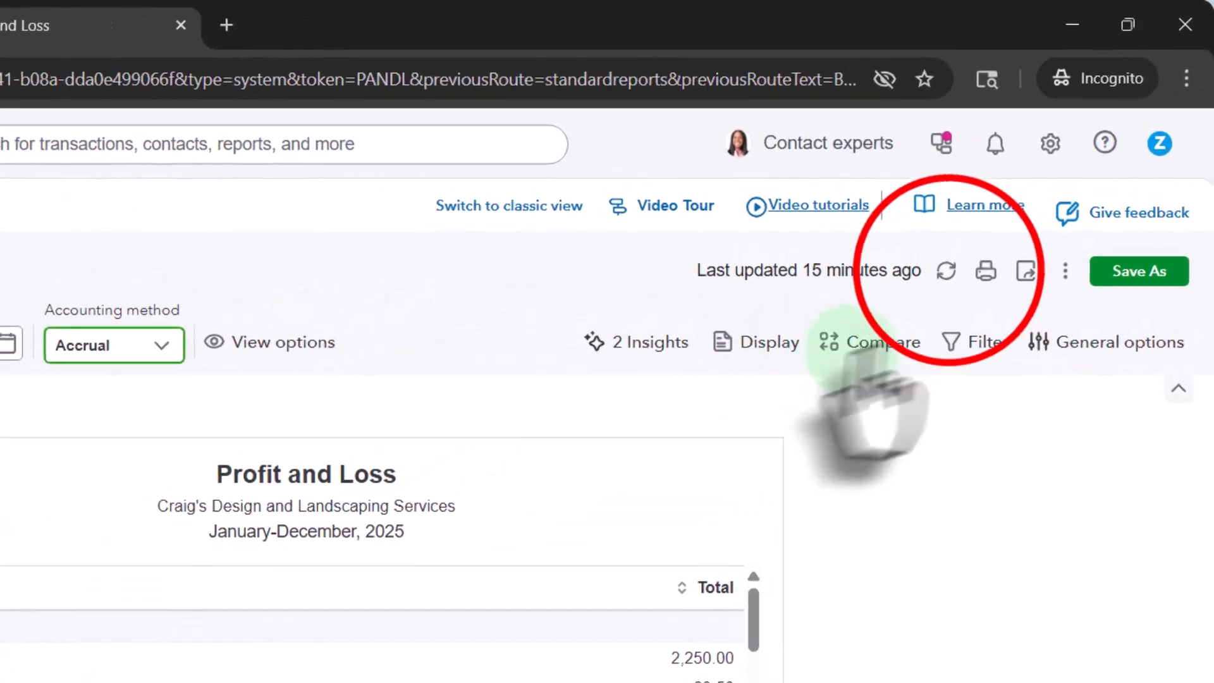
click(946, 271)
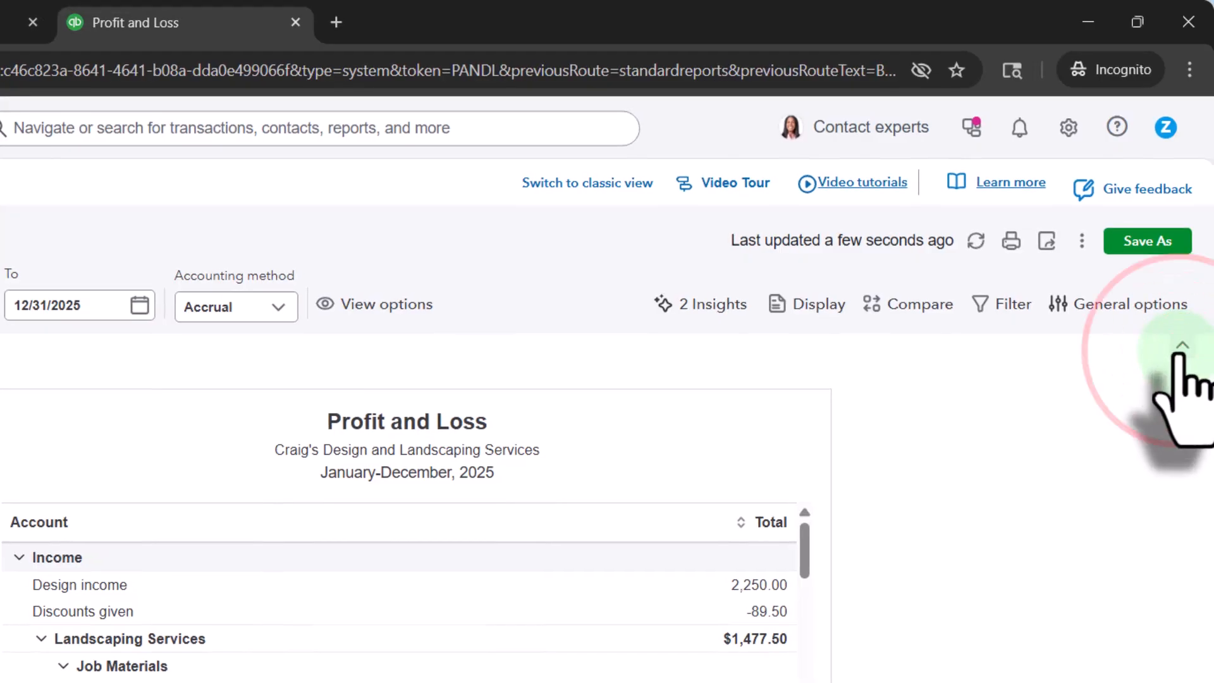
click(1181, 347)
scroll(299, 554, down, 1)
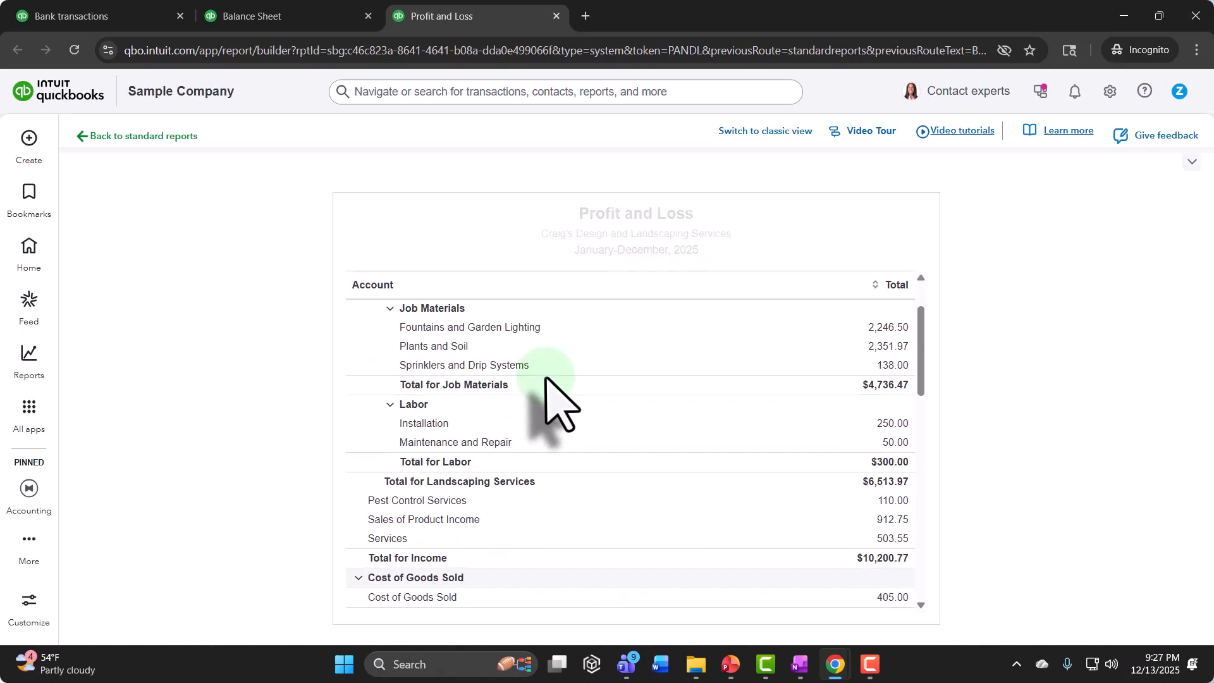
scroll(547, 405, down, 5)
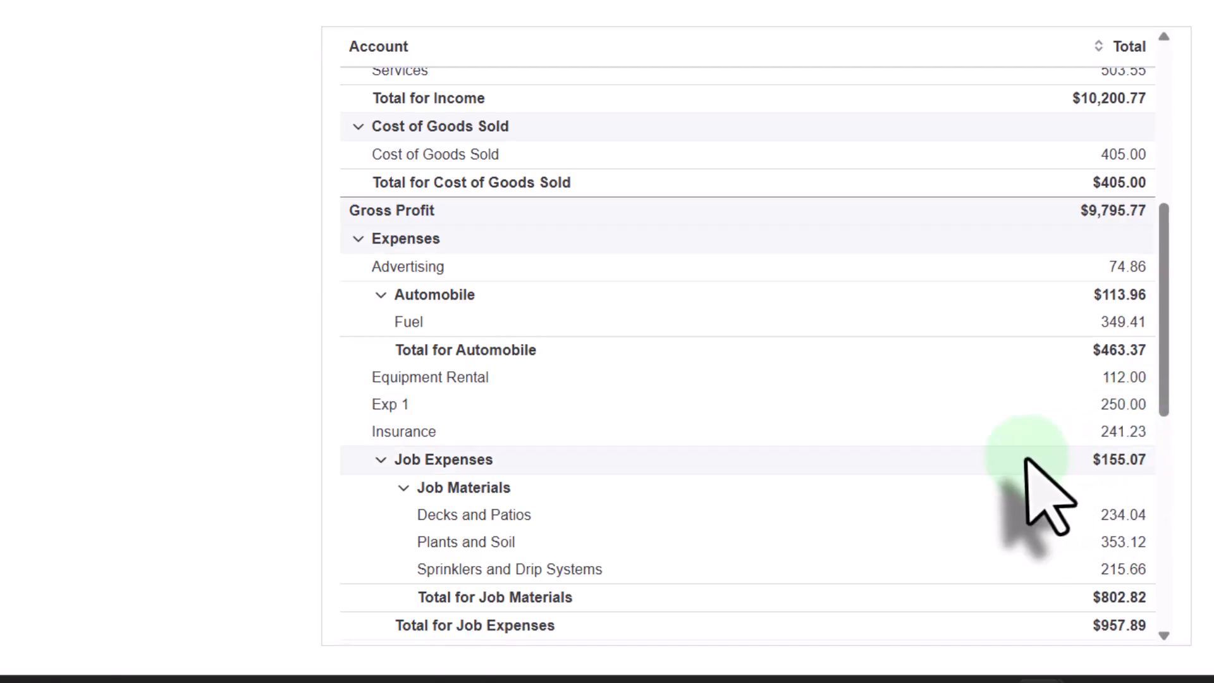
scroll(1025, 459, up, 5)
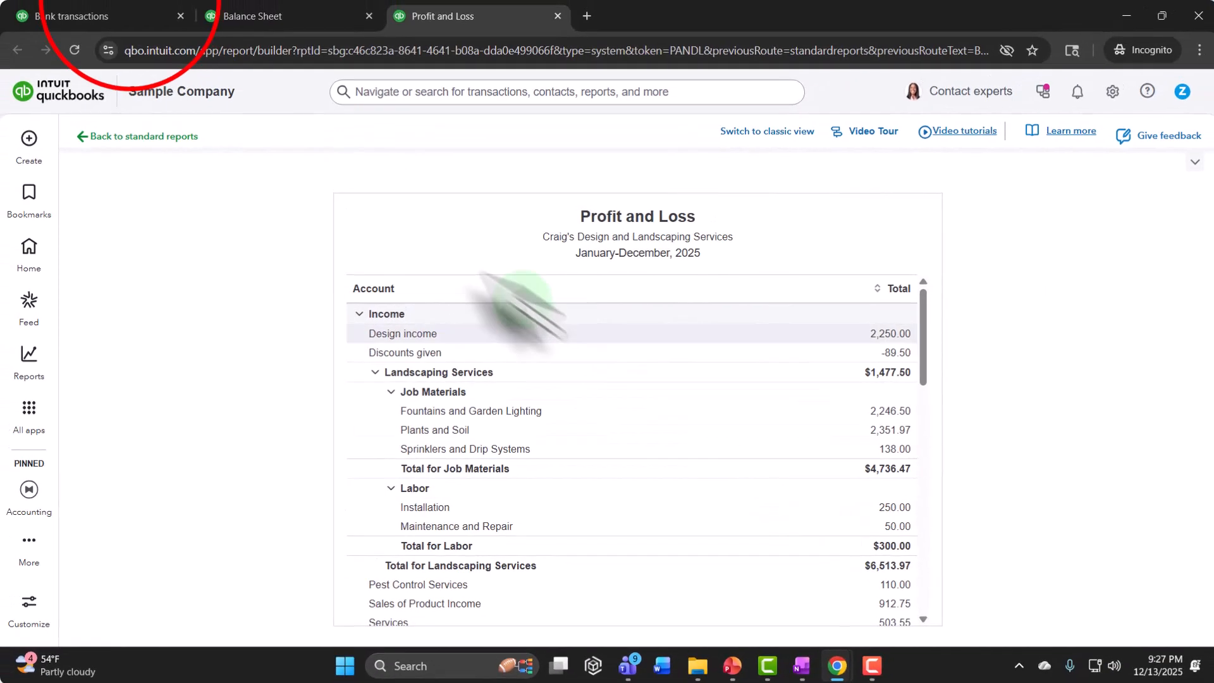
Step: Open the standard reports list from the Bank transactions page, and open Vendor Balance Summary and Vendor Balance Detail in separate new tabs
click(108, 16)
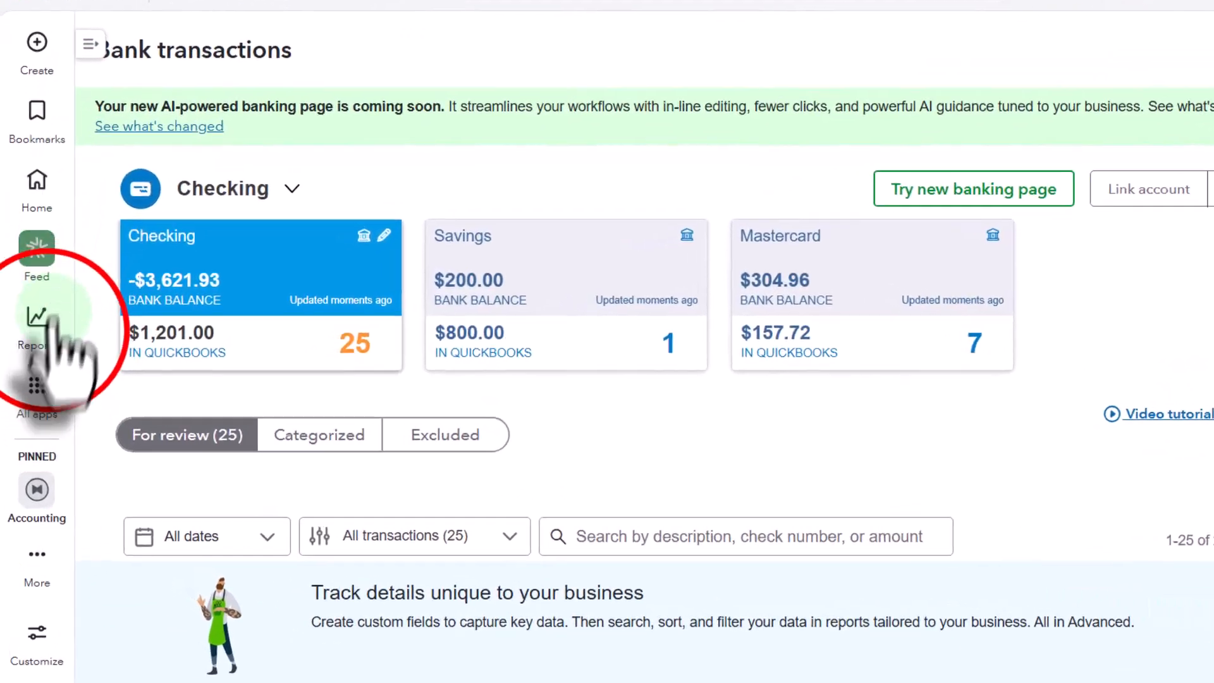
click(29, 354)
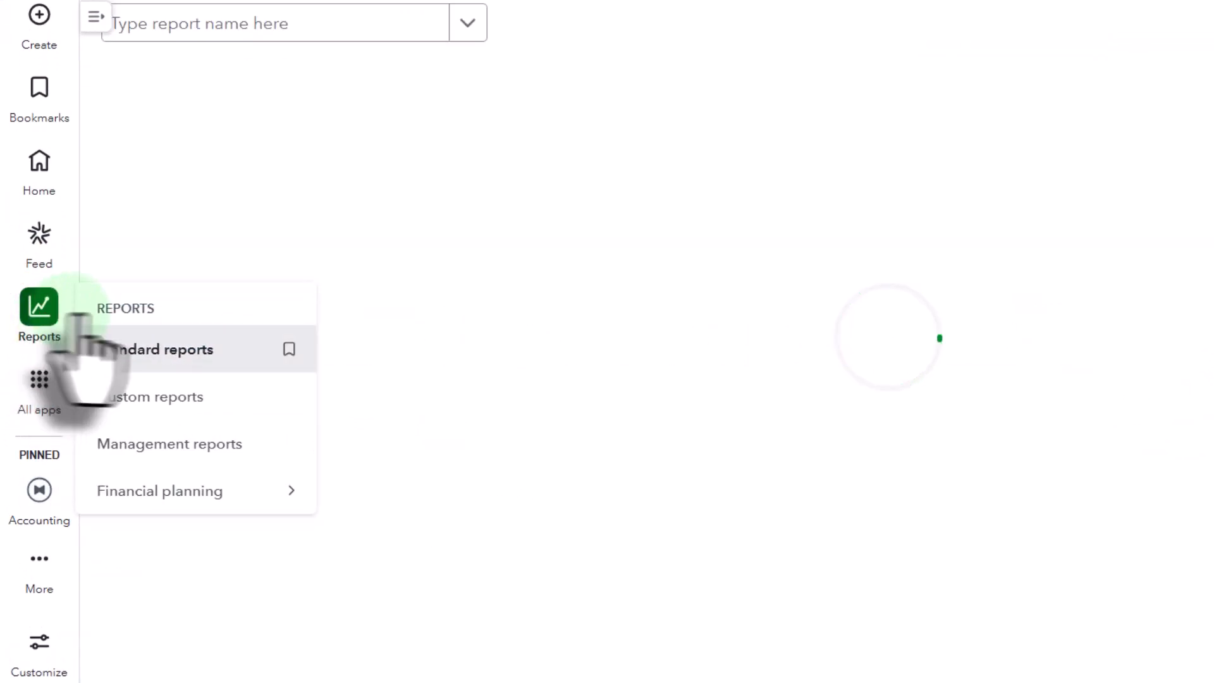
scroll(393, 275, down, 5)
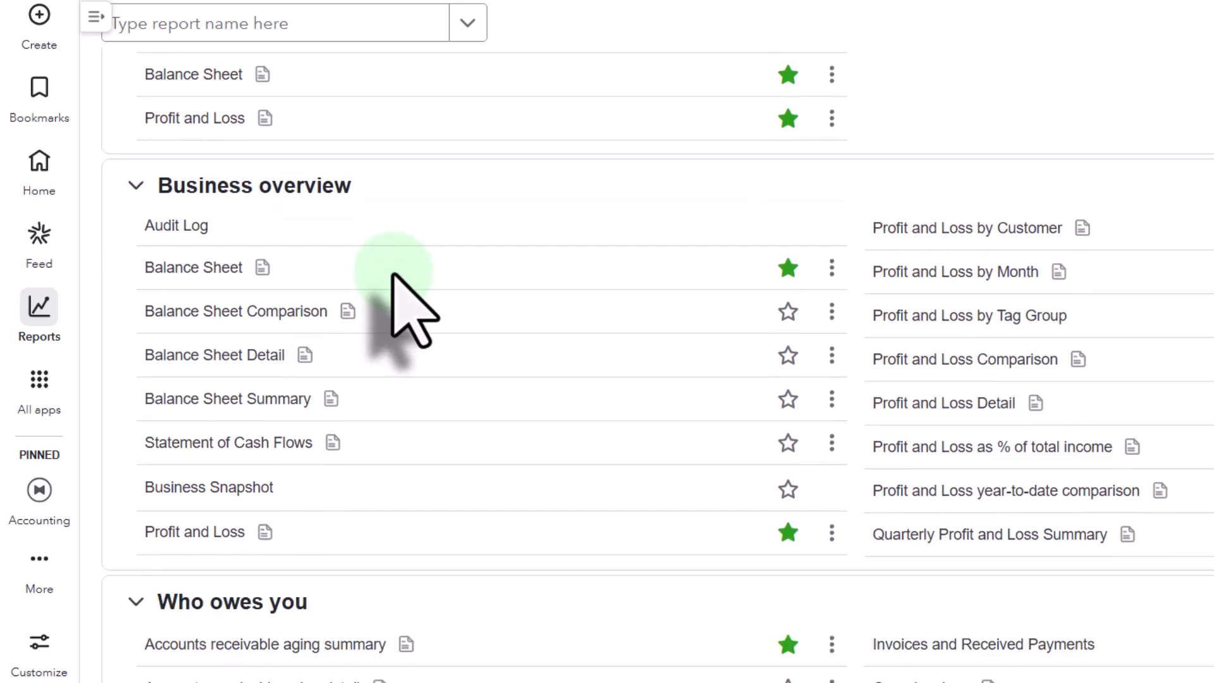
scroll(393, 274, down, 8)
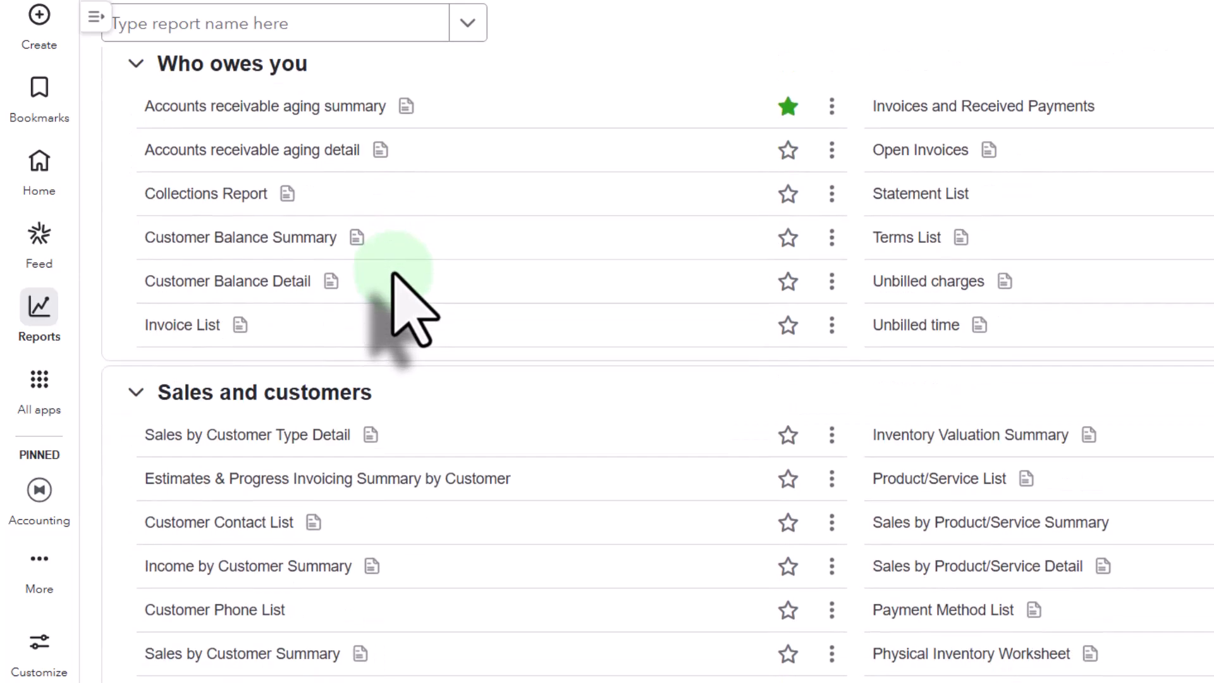
scroll(393, 274, down, 3)
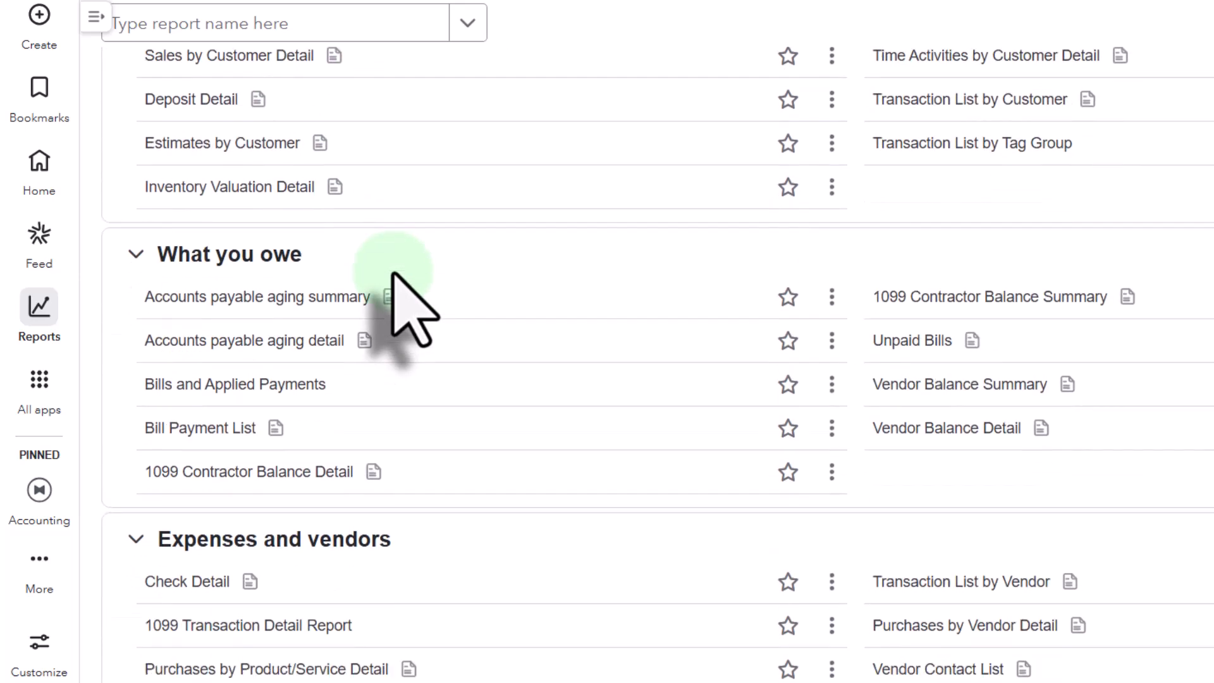
click(958, 281)
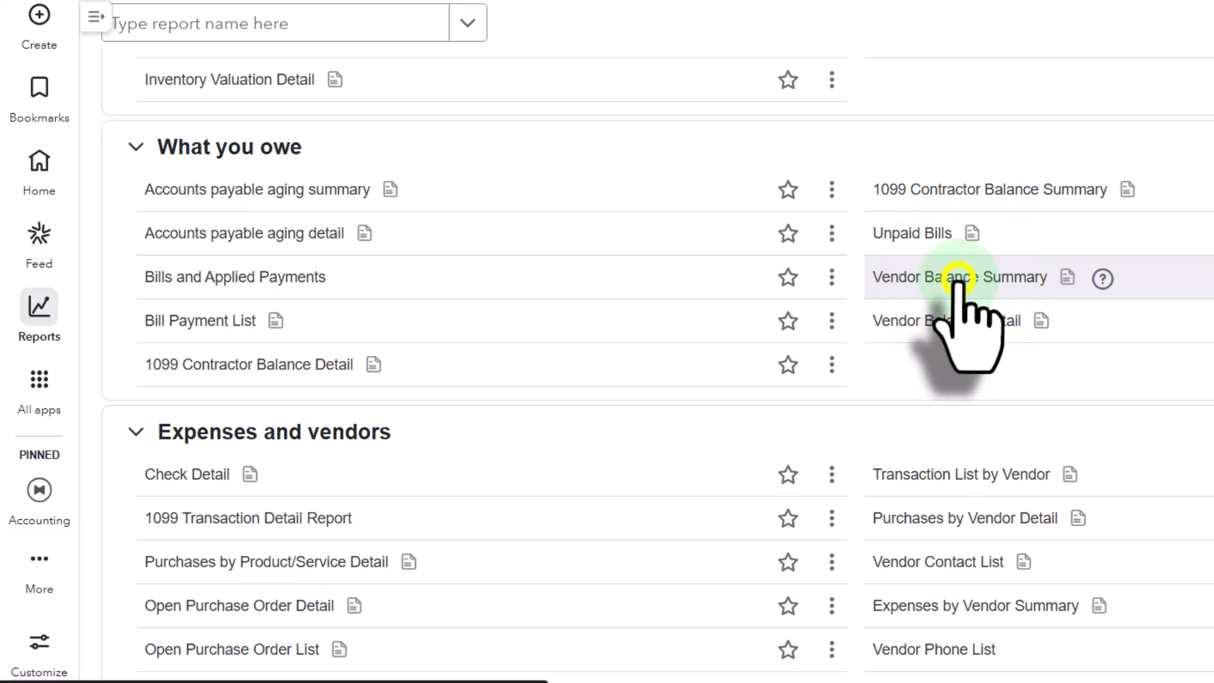
right_click(958, 278)
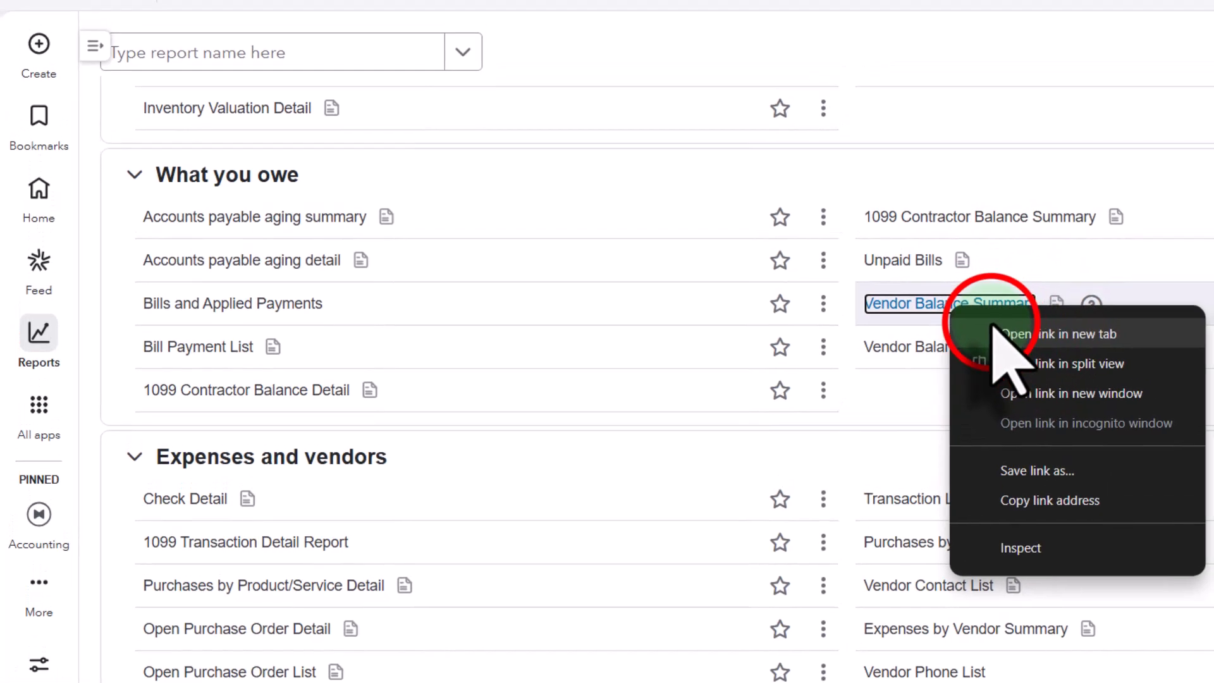
click(1037, 308)
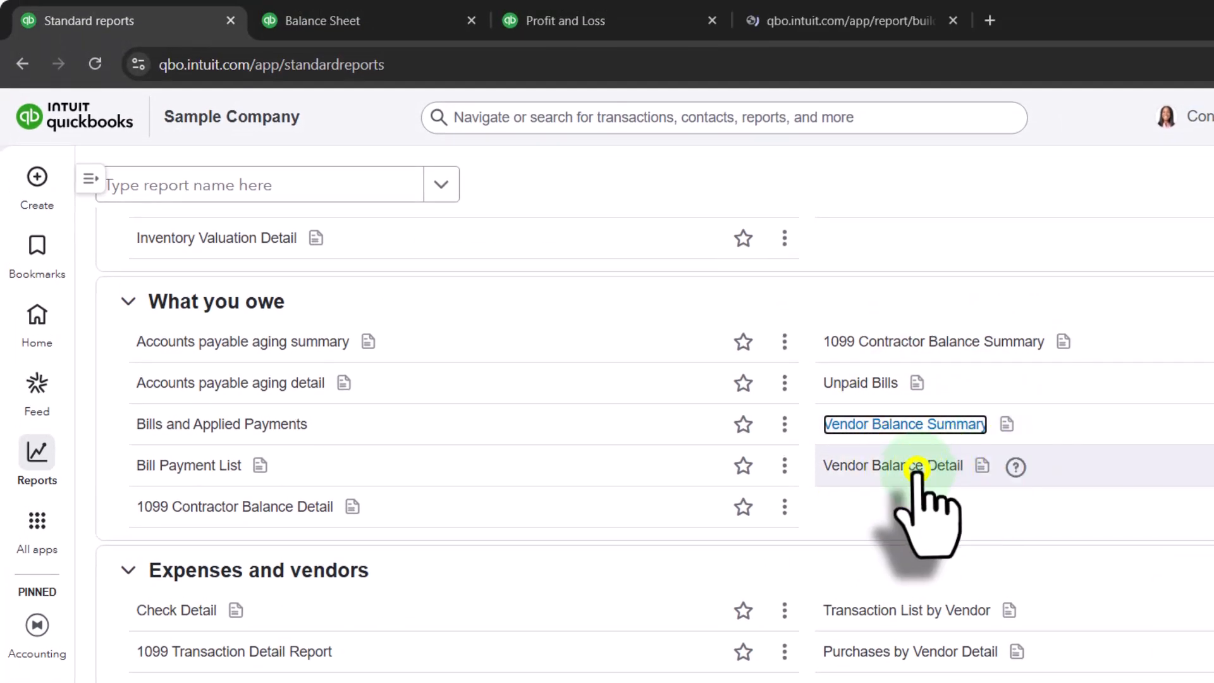
right_click(915, 469)
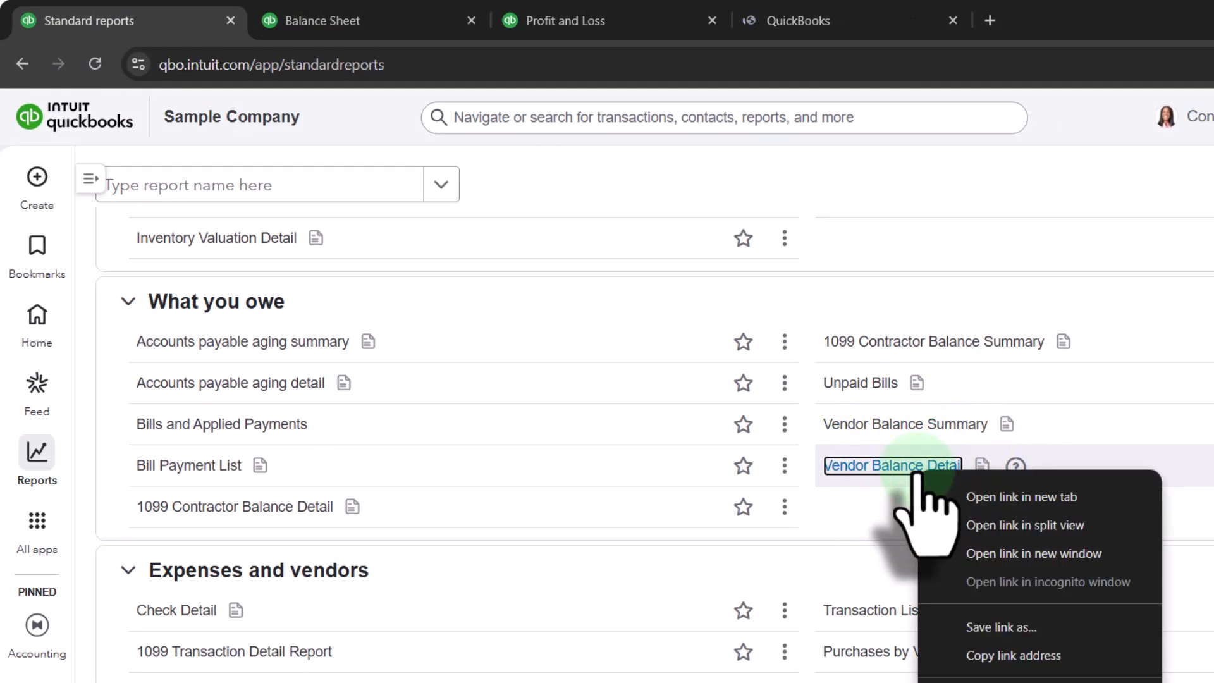
click(966, 498)
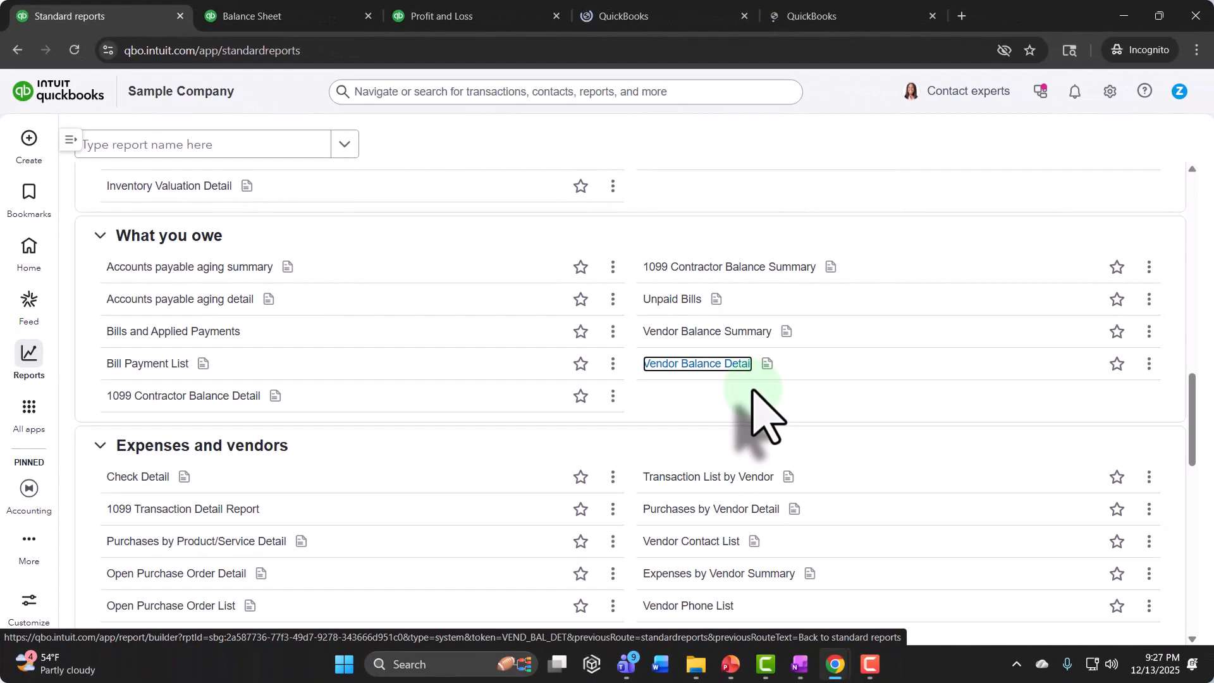
Step: Review the Vendor Balance Summary, compare its total with Accounts Payable on the Balance Sheet, and return to the standard reports list
click(646, 7)
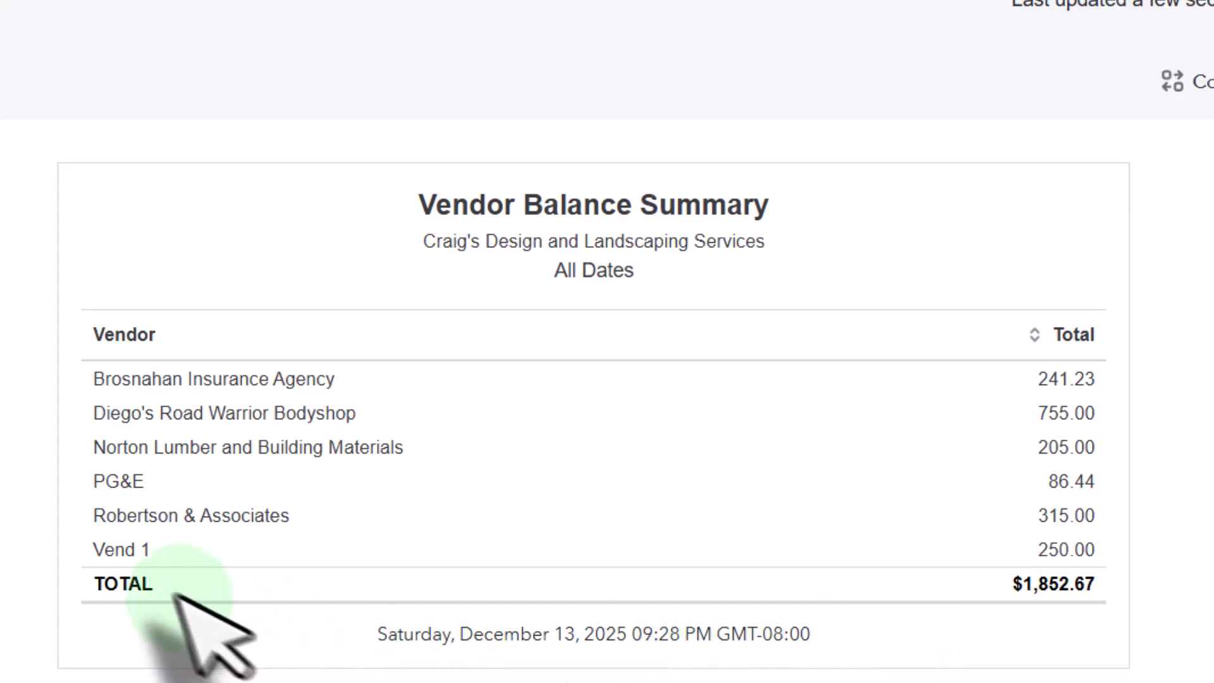
click(349, 22)
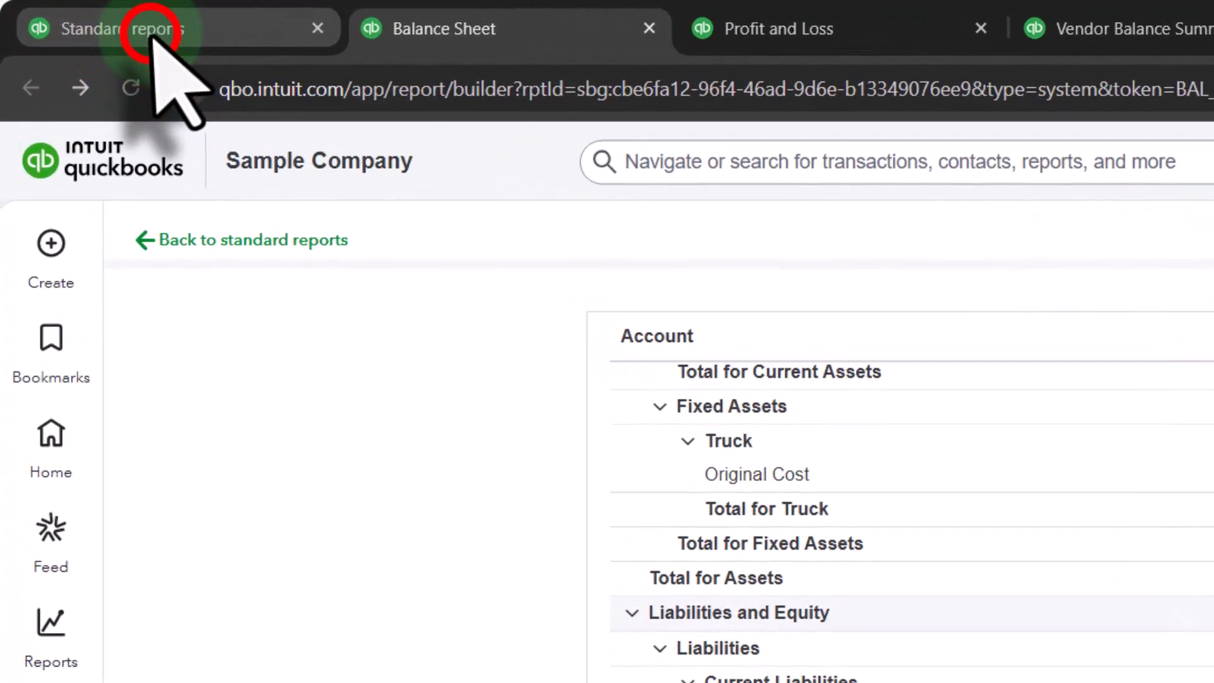
click(104, 22)
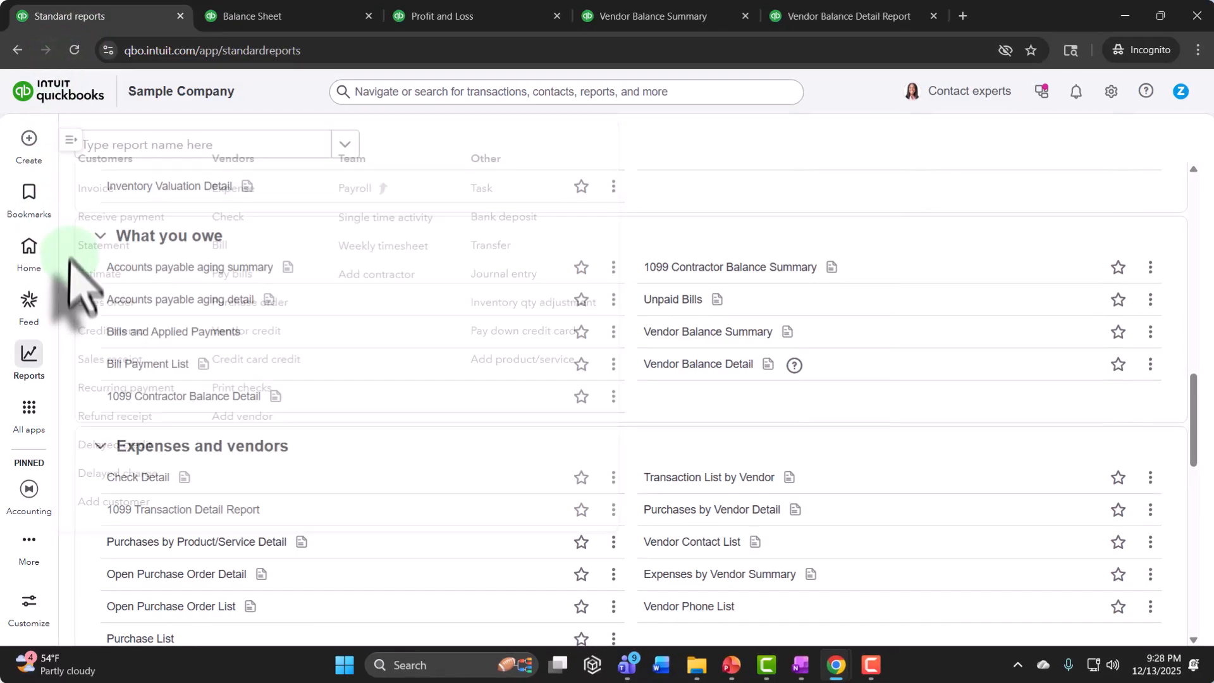
Step: Open the expense transactions page of Expenses & Bills, and expand and collapse the full app navigation to see its subpages
click(29, 407)
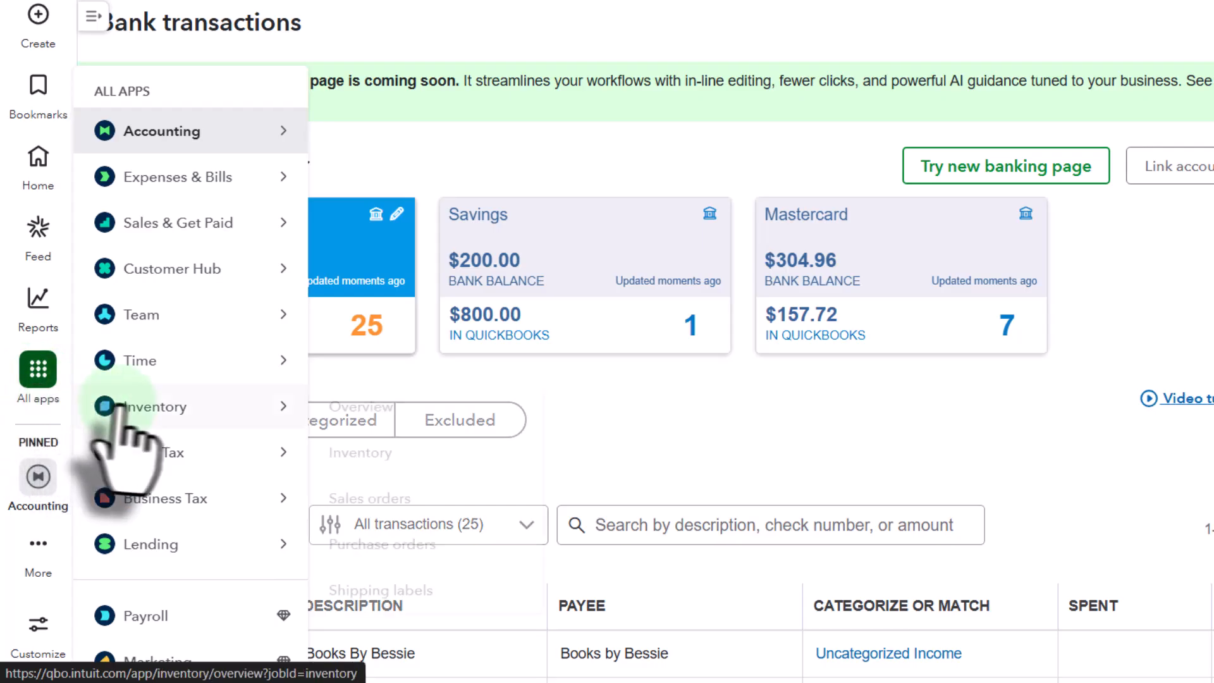
click(176, 180)
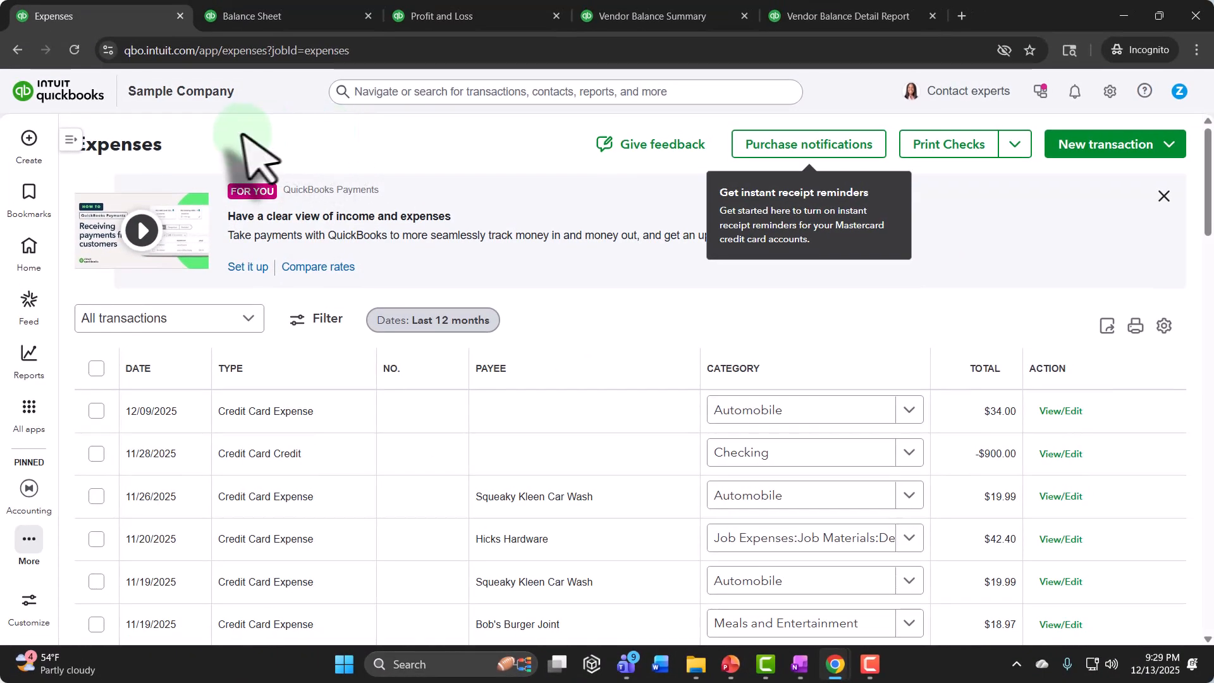
click(73, 141)
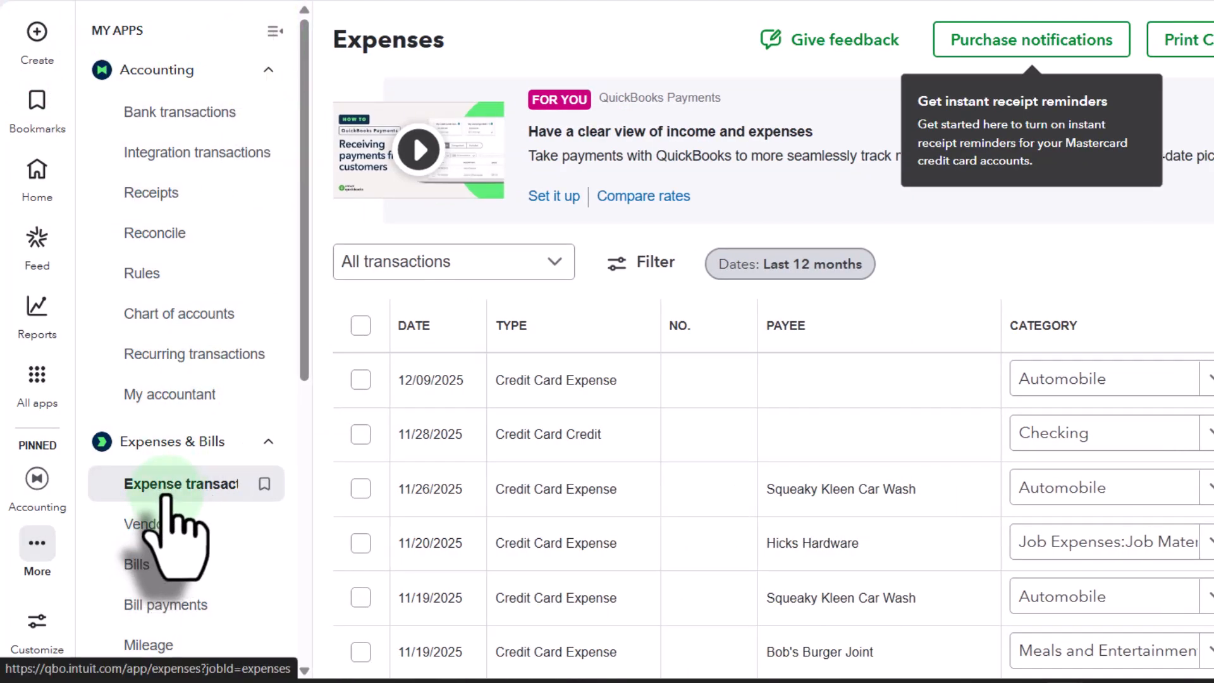
click(274, 32)
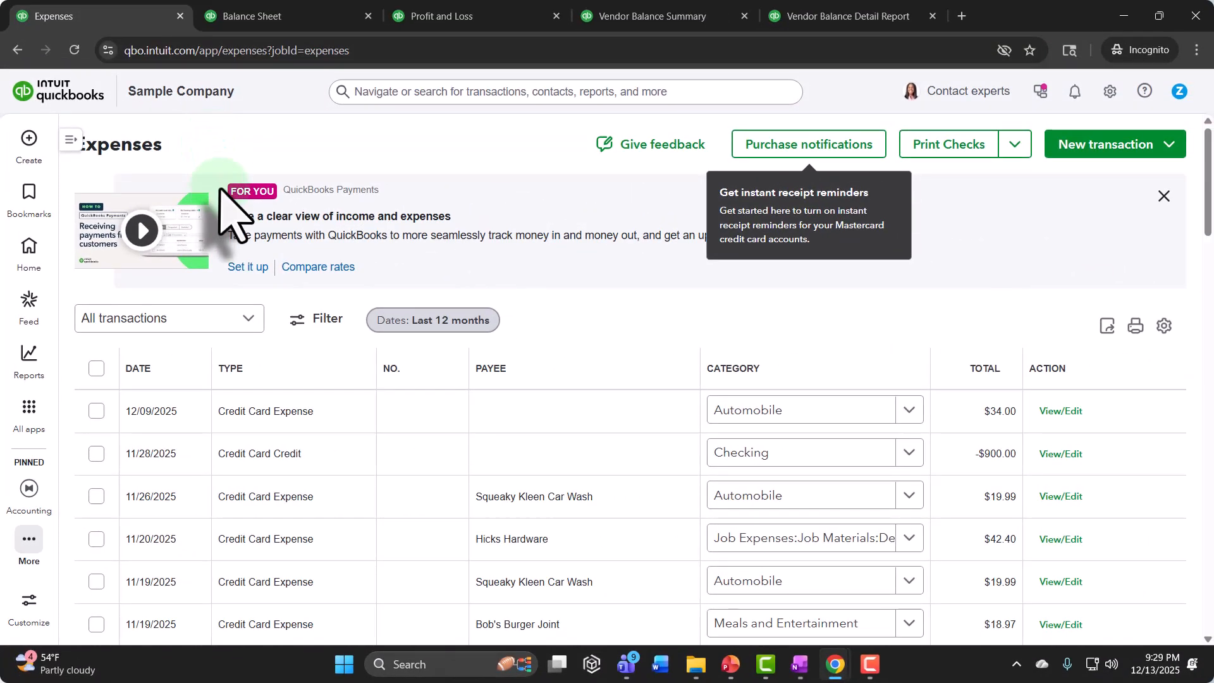
Step: Filter the expense transactions to the Bill type and check the actions available for the Vend 1 bill
click(247, 320)
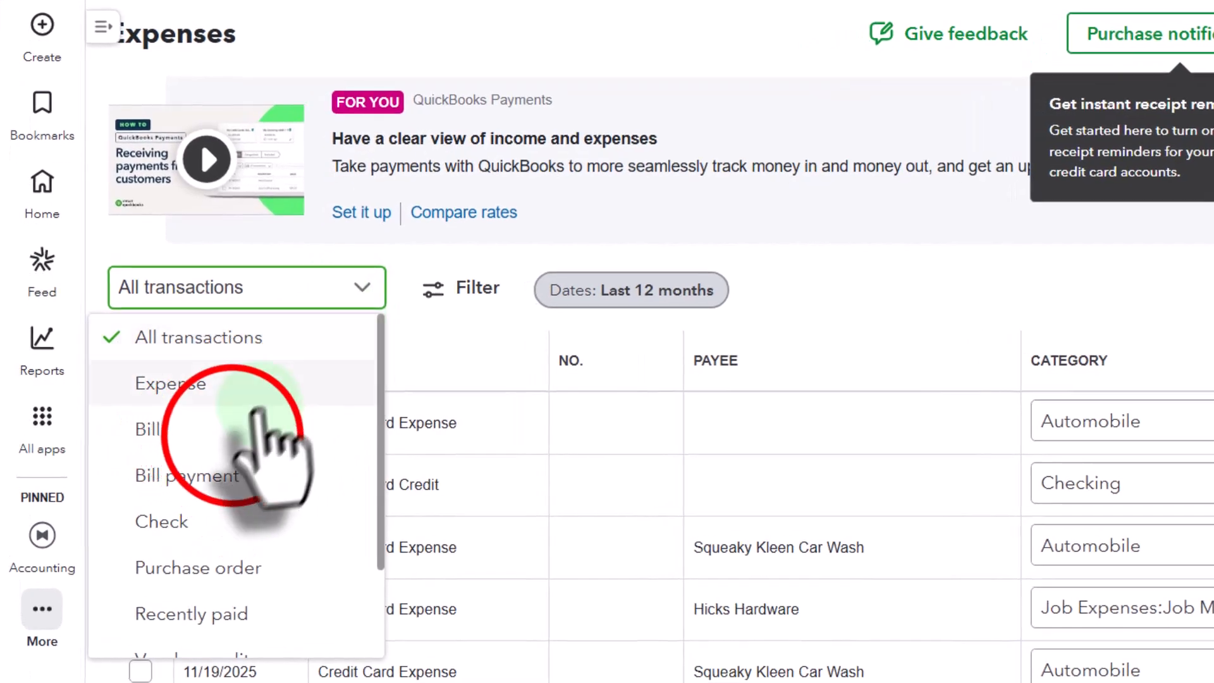
click(231, 435)
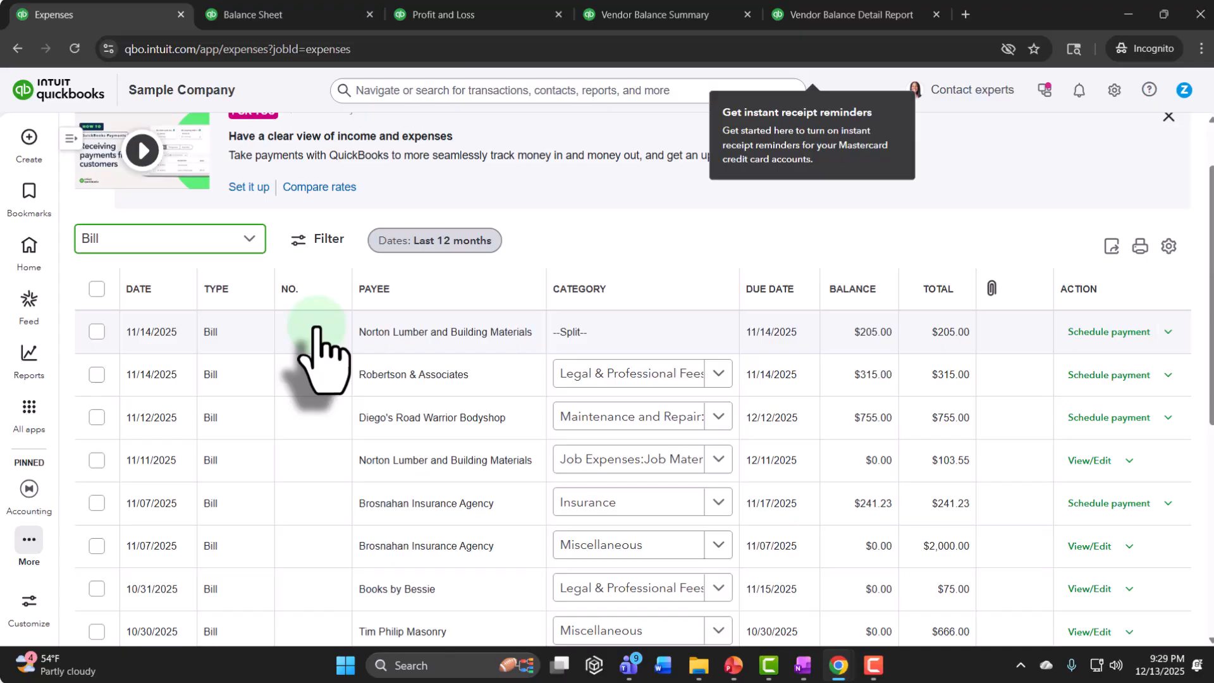
scroll(458, 354, down, 6)
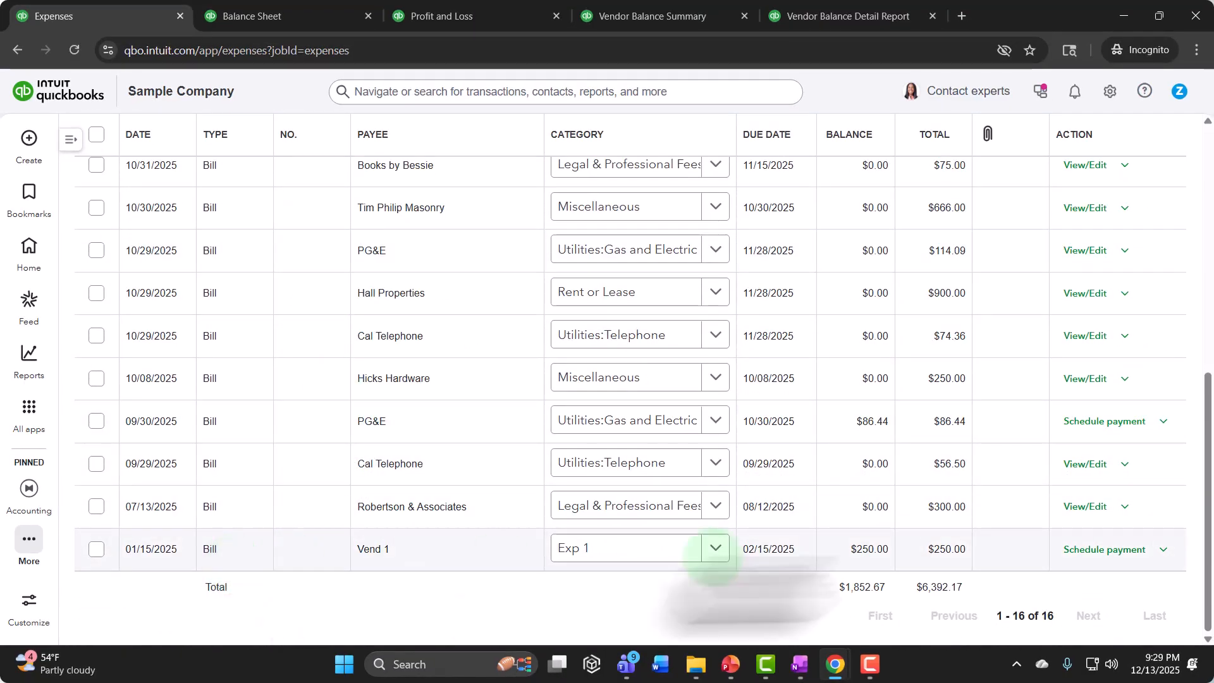
click(1163, 548)
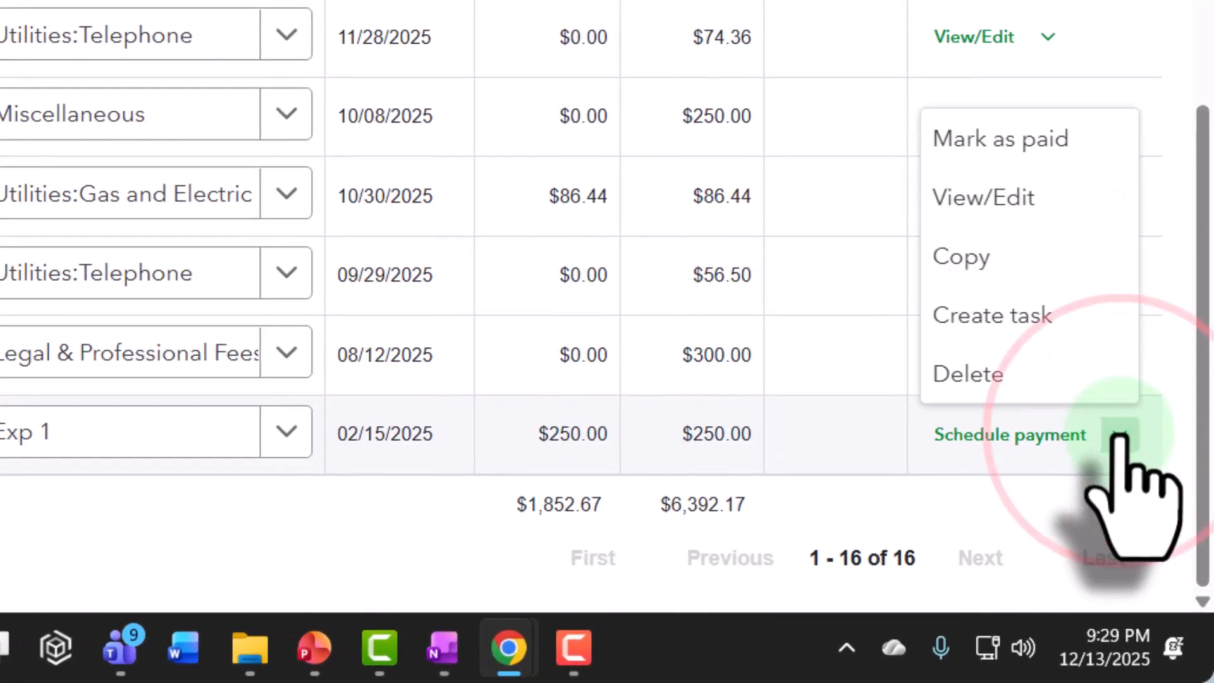
click(1122, 436)
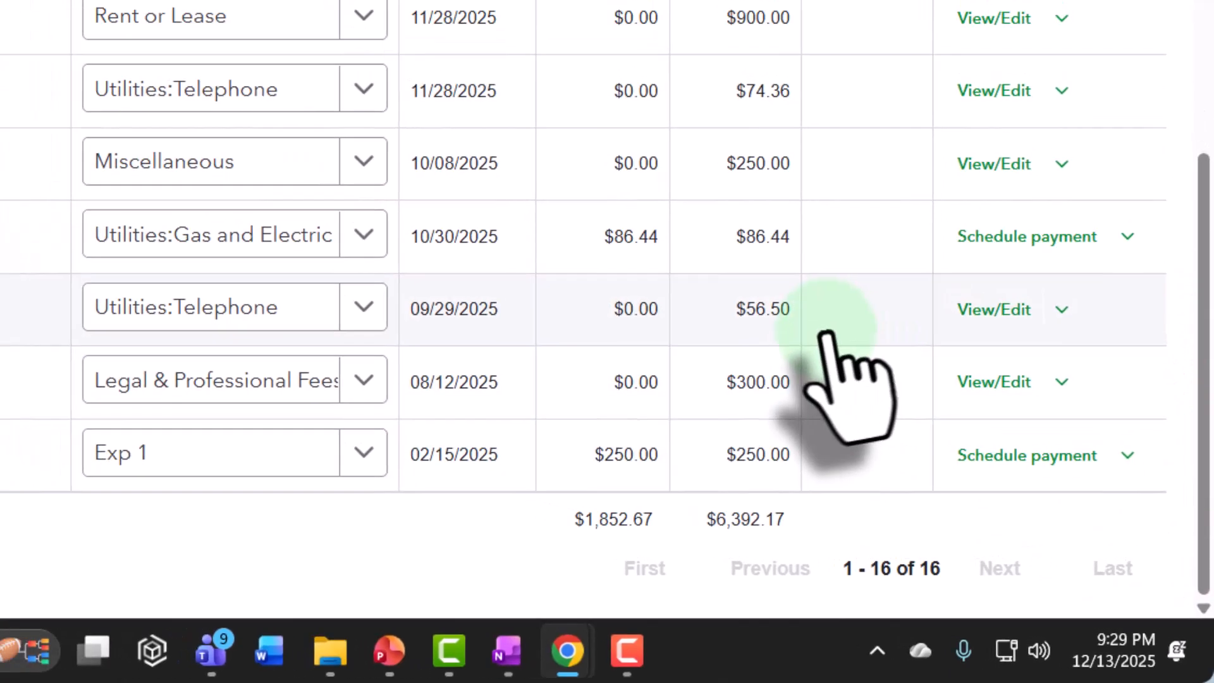
scroll(825, 330, up, 5)
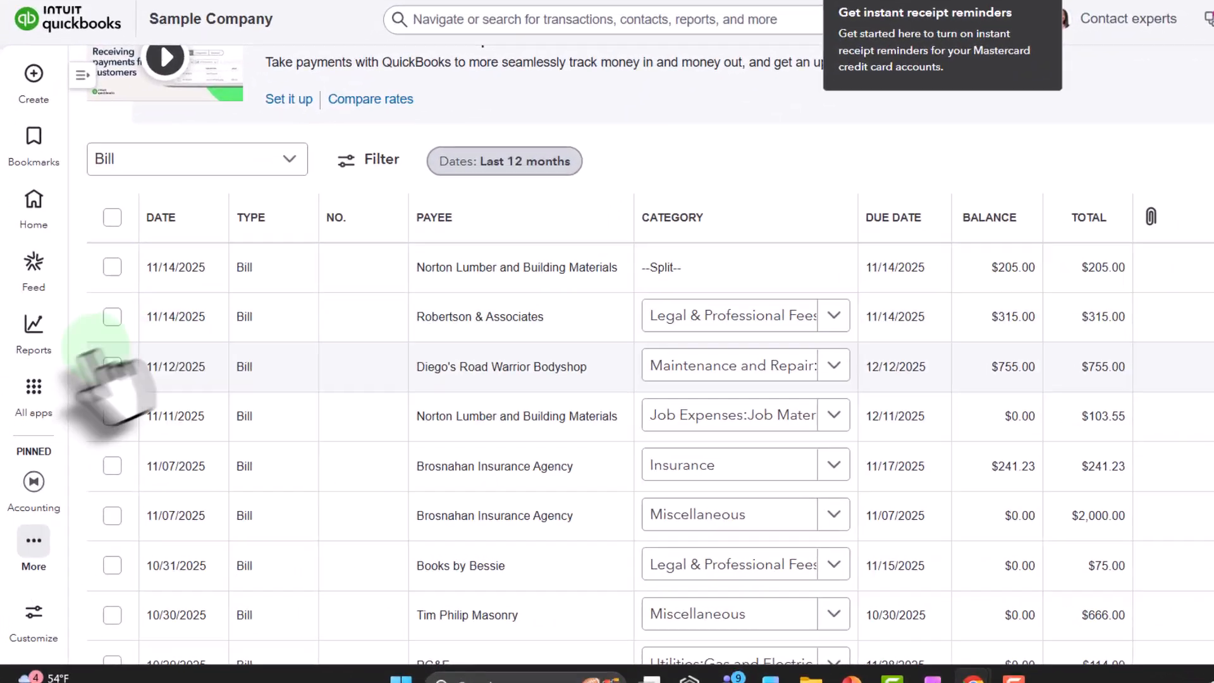
Step: Open the Vendors page under Expenses & Bills, collapse the app navigation, and filter the vendors to those with open bills
click(29, 408)
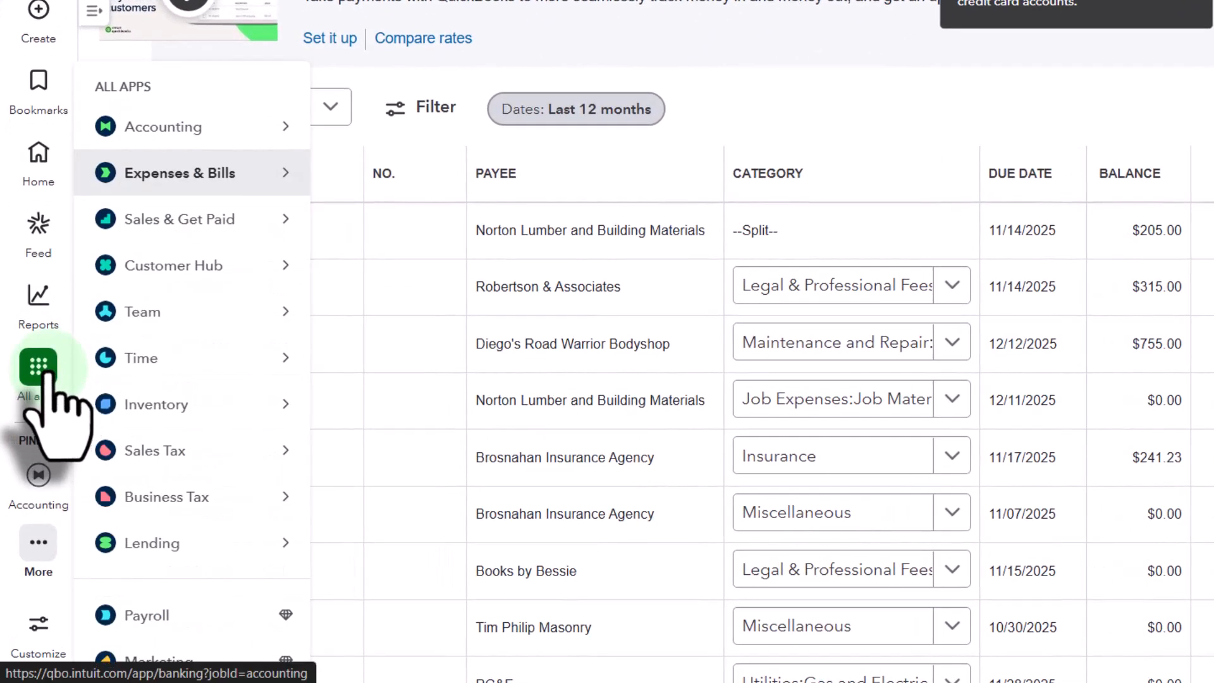
click(95, 9)
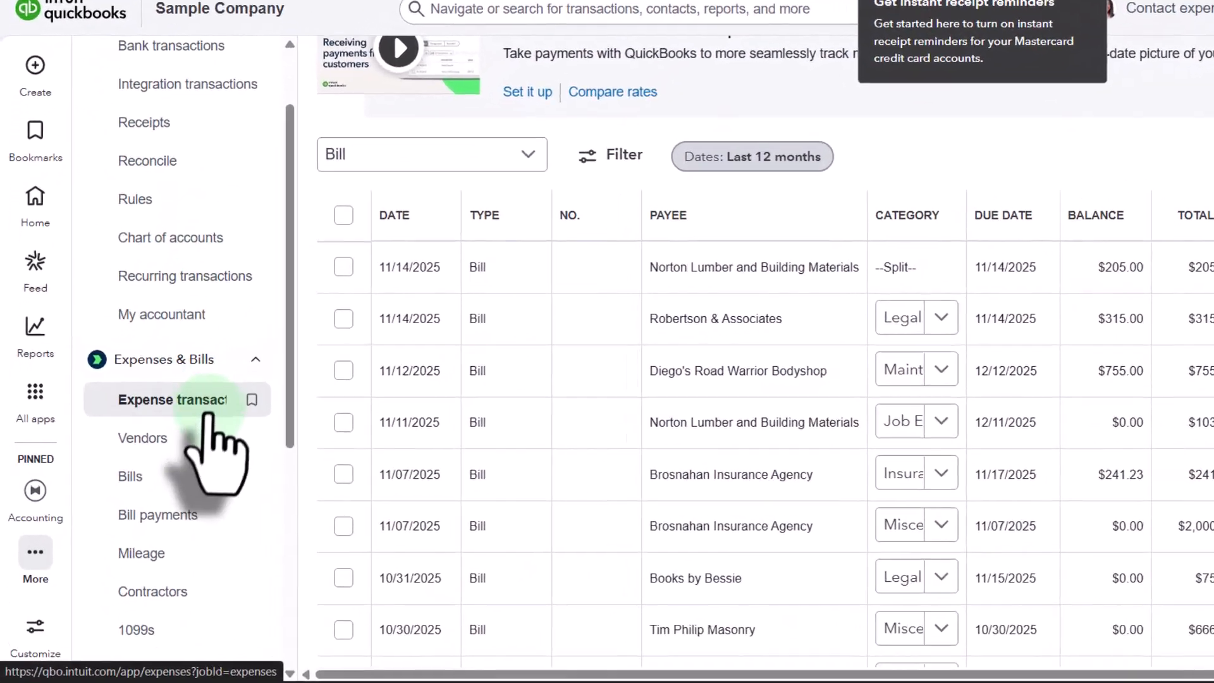
click(170, 437)
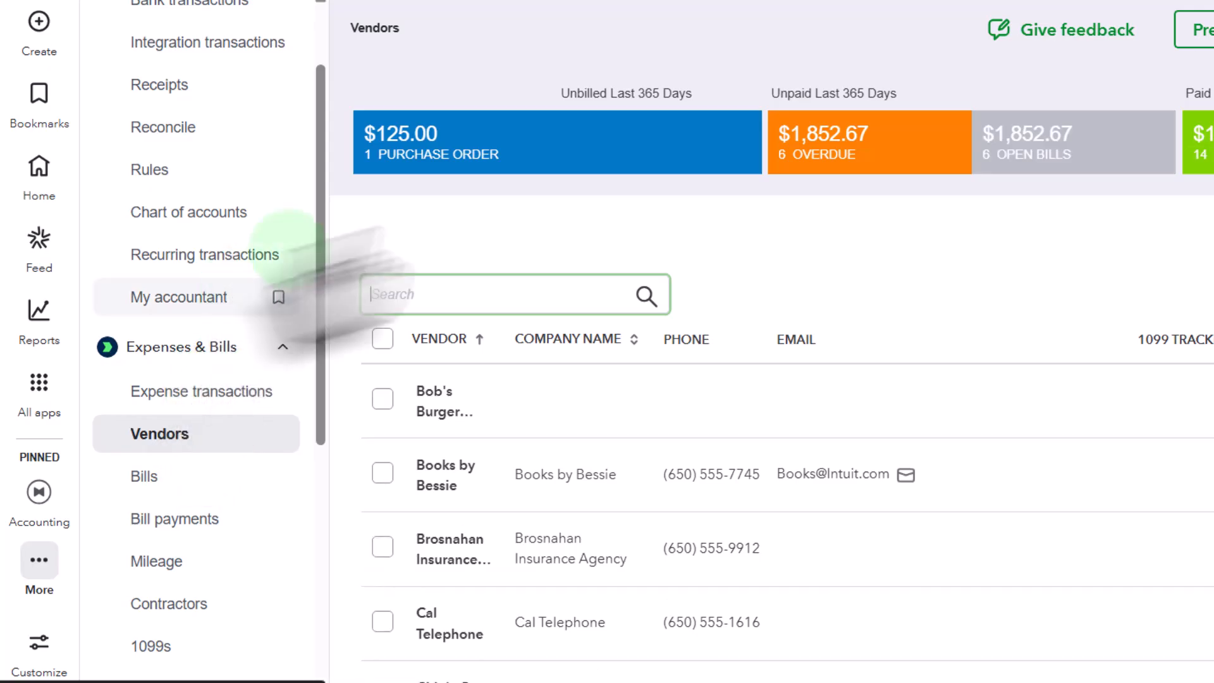
scroll(194, 313, up, 2)
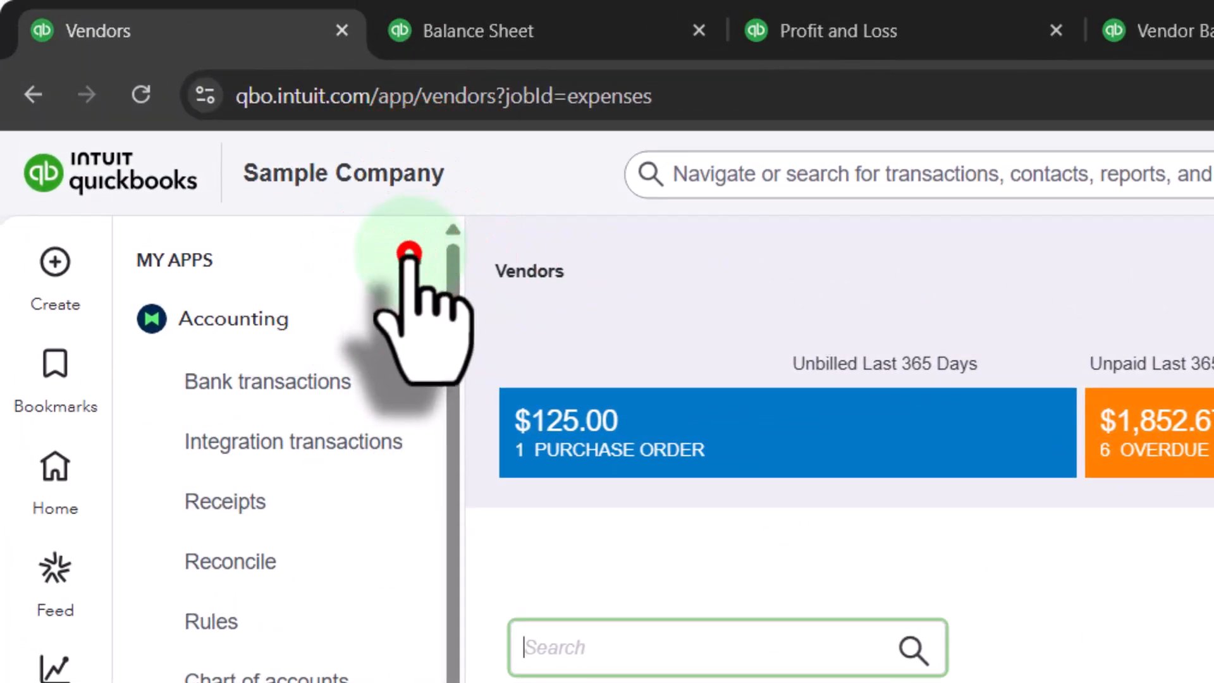
click(409, 250)
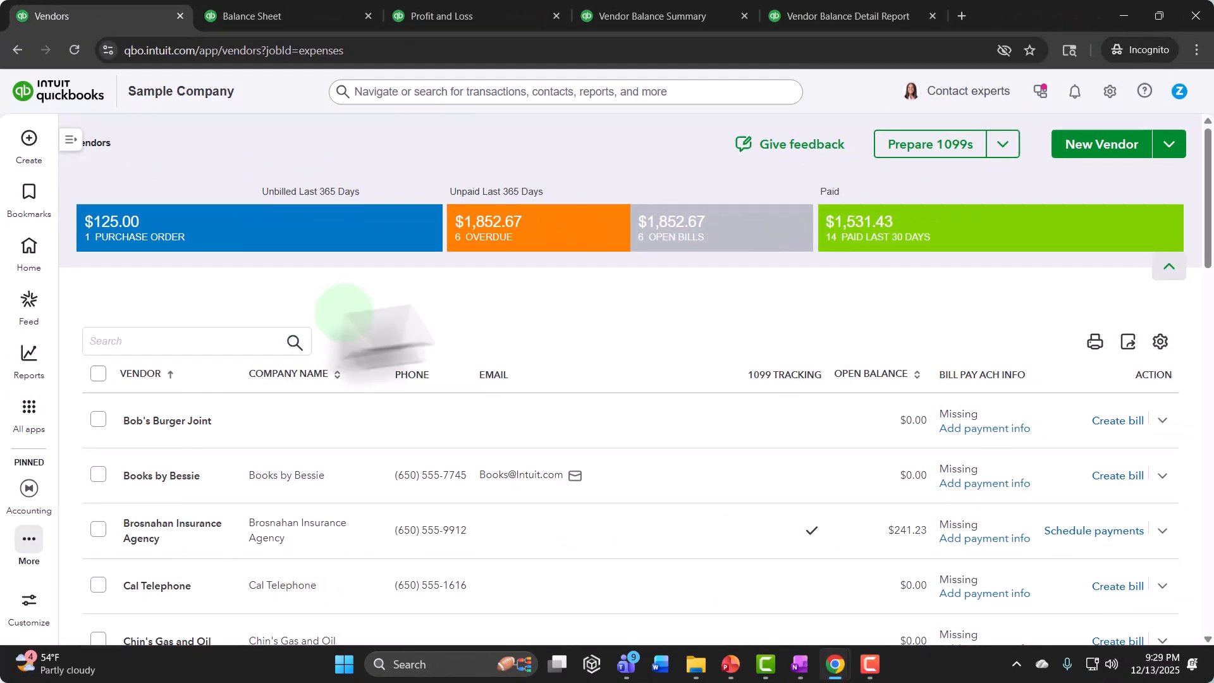
click(696, 222)
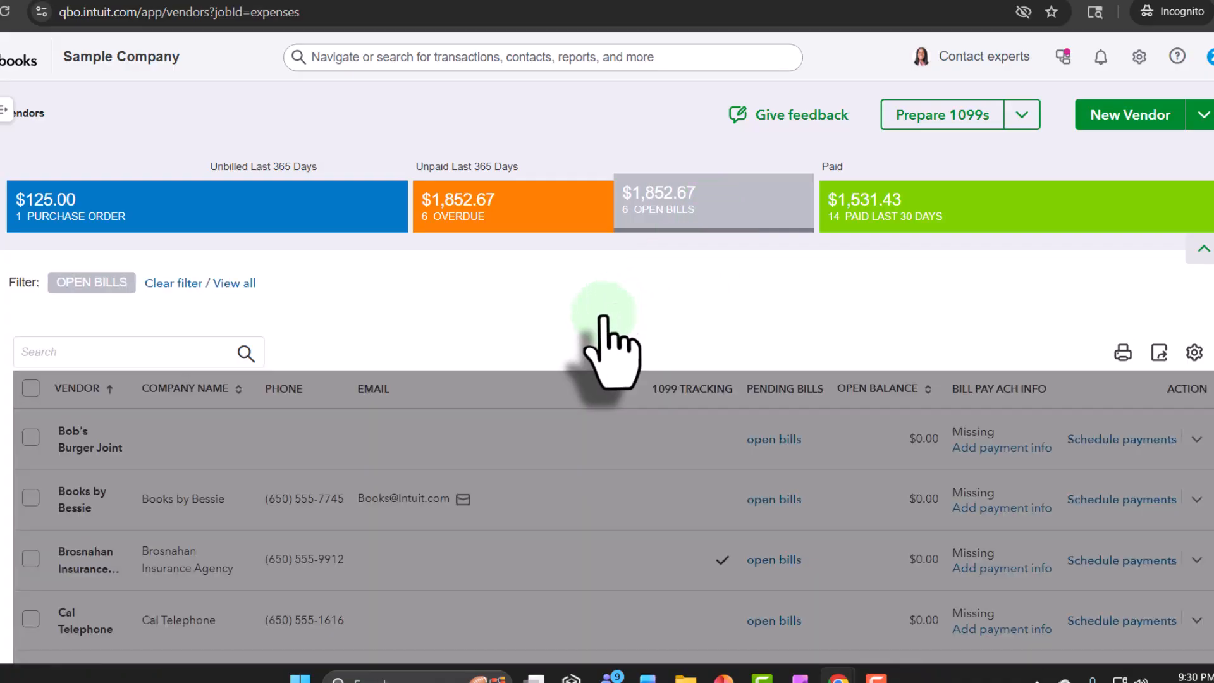
Step: Open the Vend 1 vendor record and check the actions available for its bill in the transaction list
scroll(462, 386, down, 4)
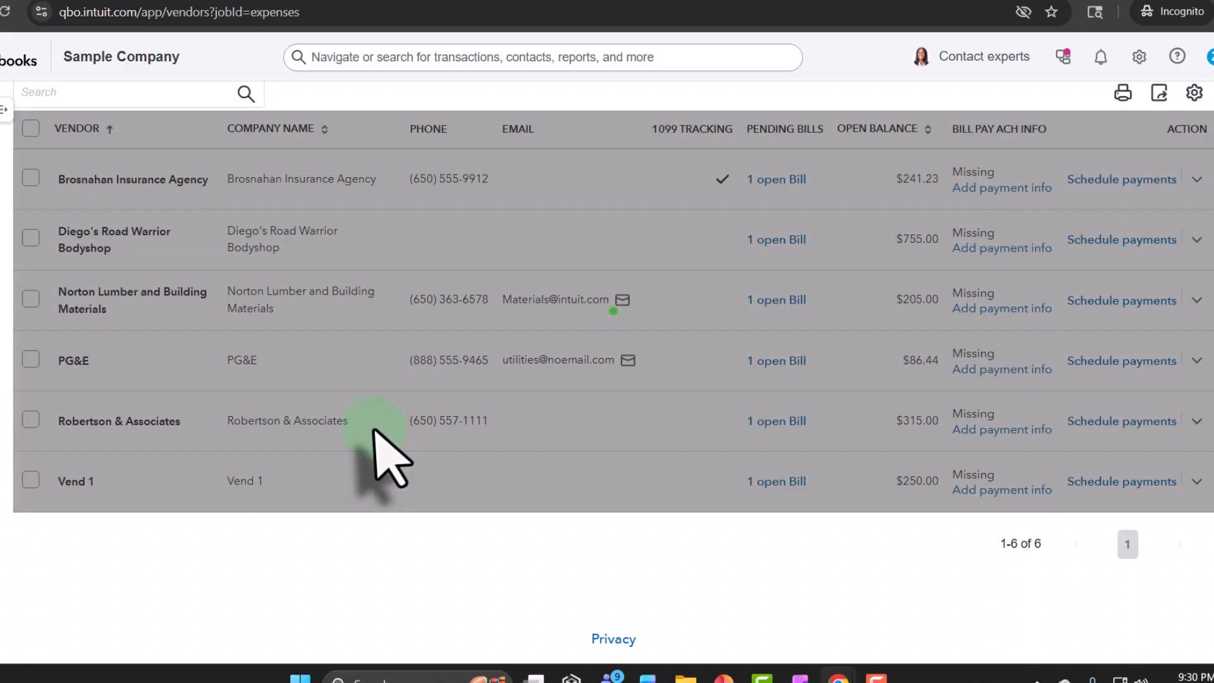
click(74, 482)
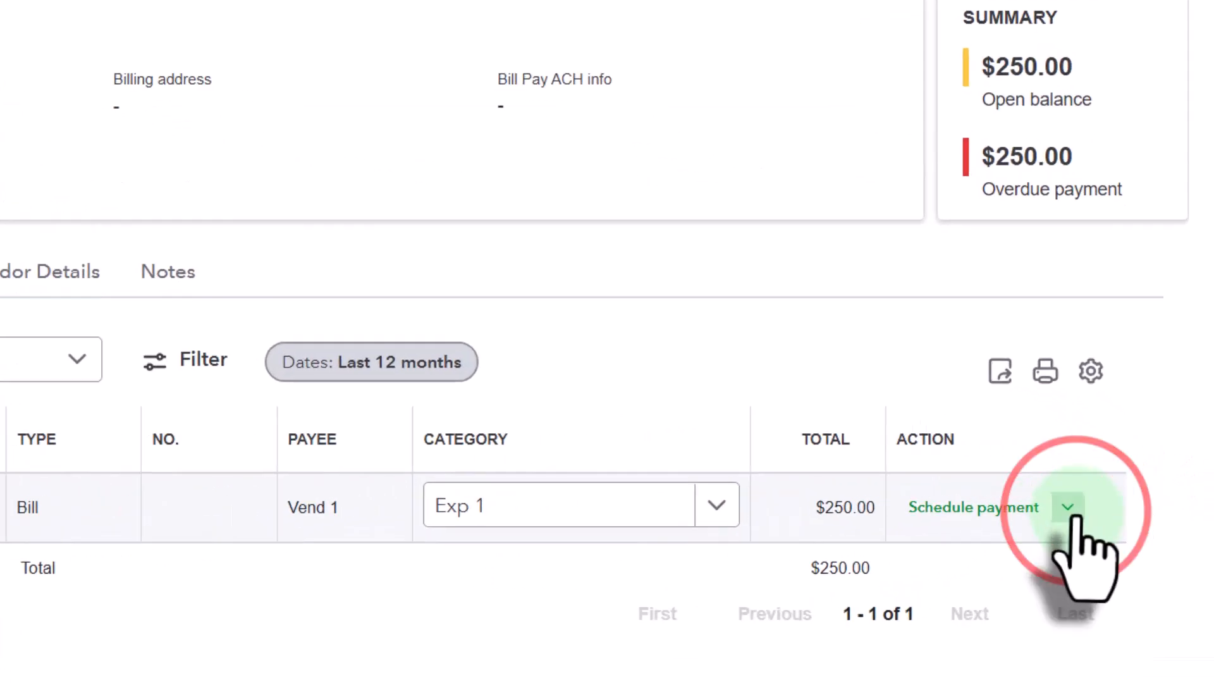
click(1122, 487)
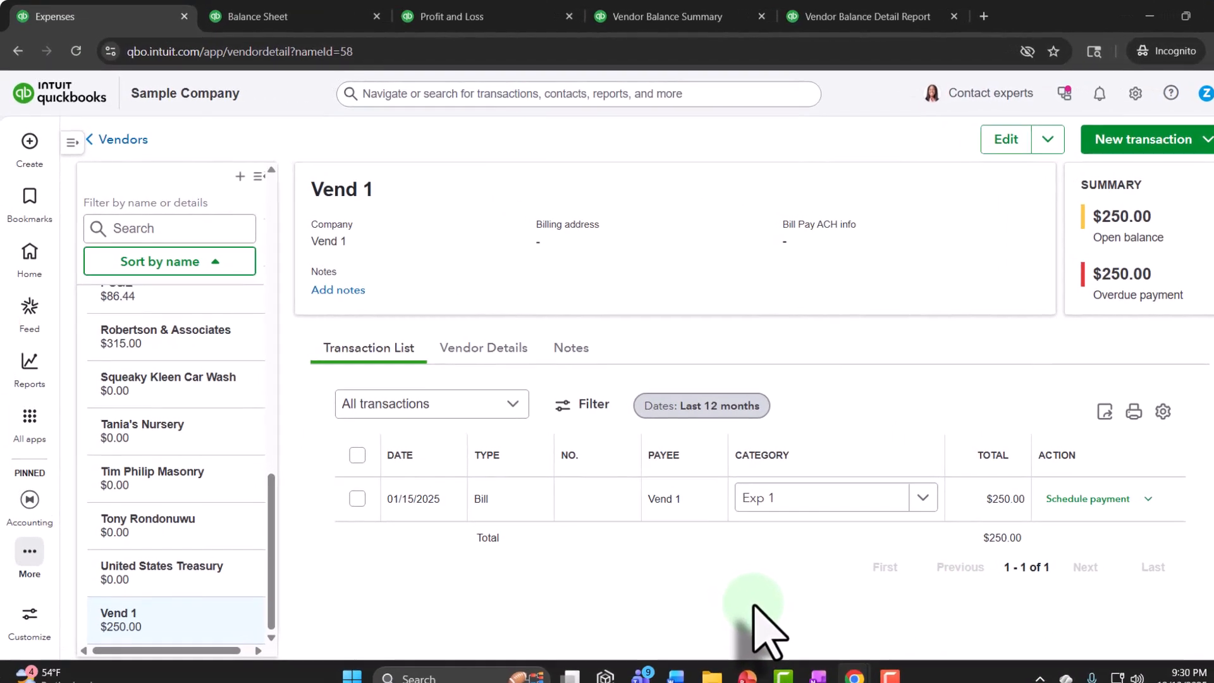
Step: Return from the Vend 1 record to the Vendors list filtered to open bills
click(31, 421)
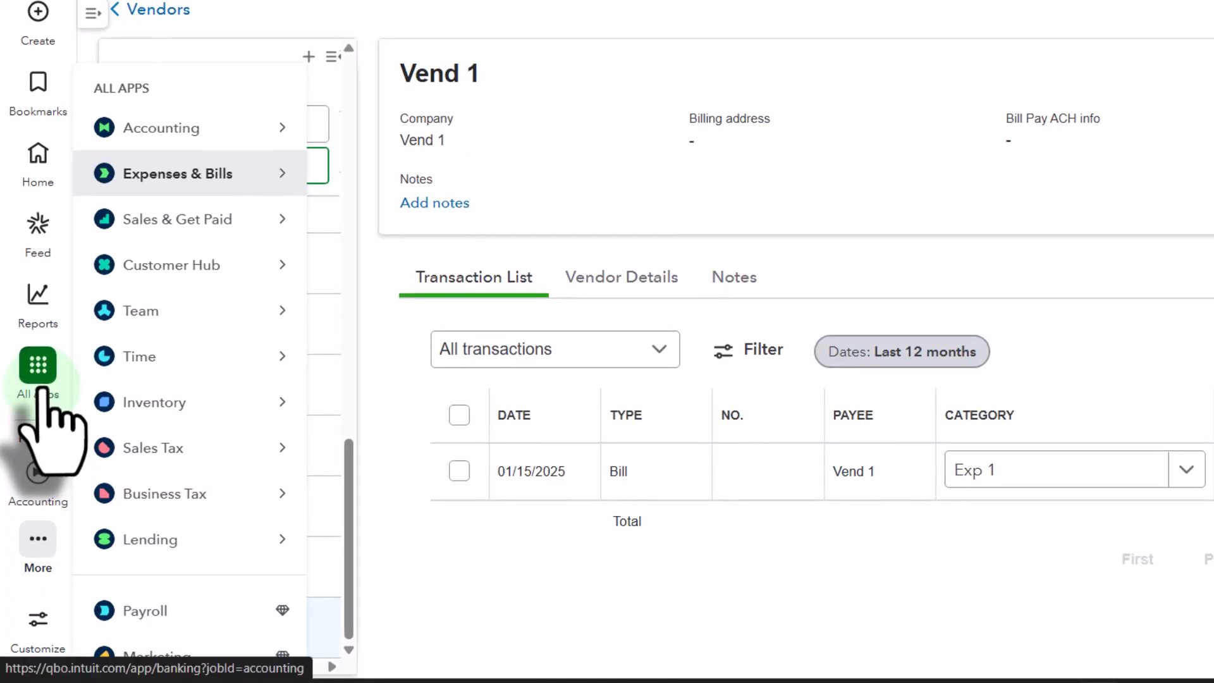
click(382, 80)
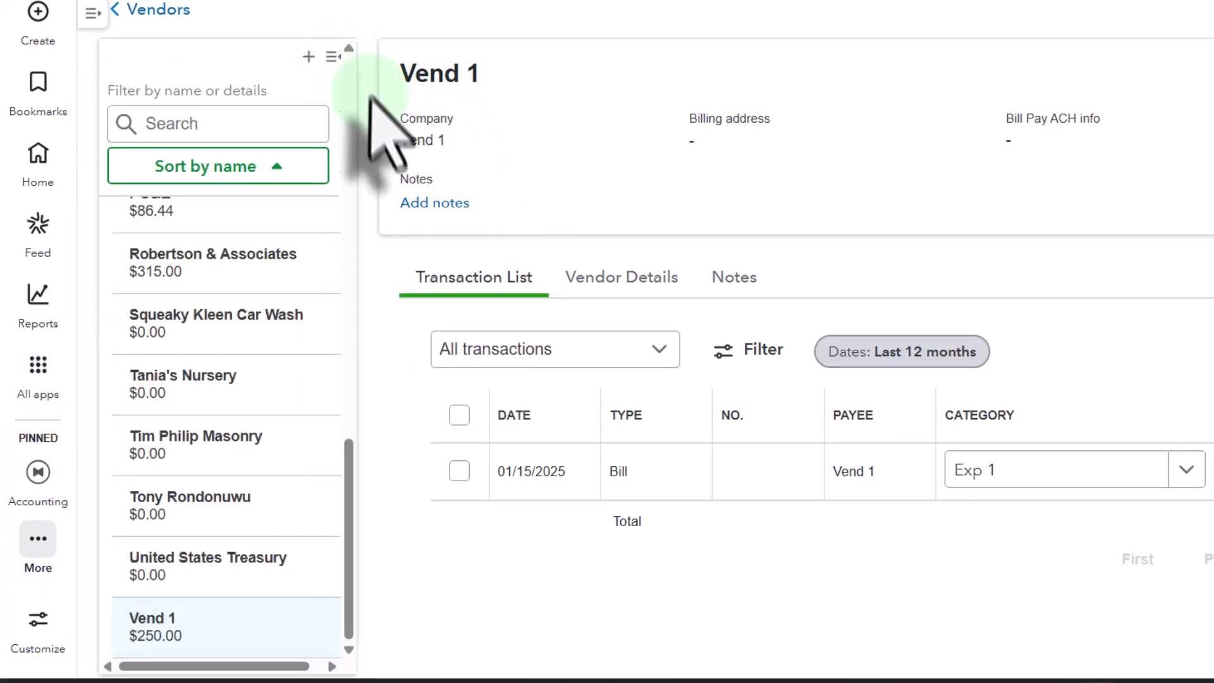
scroll(257, 271, up, 5)
click(160, 11)
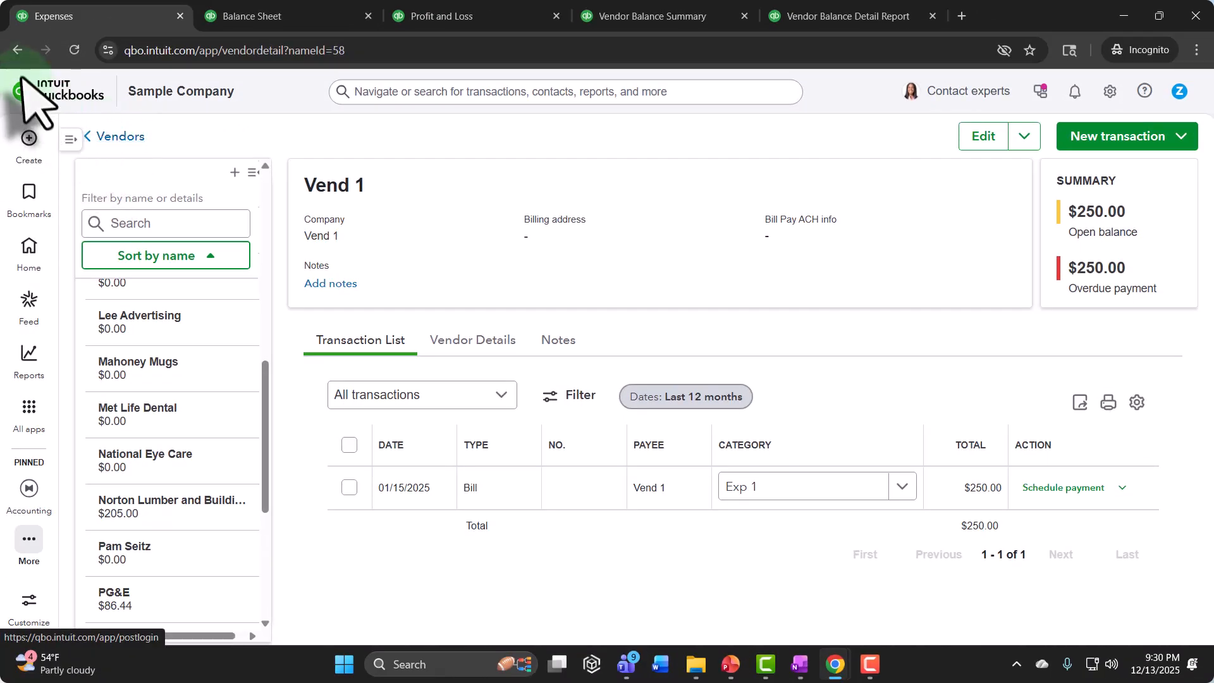
click(119, 137)
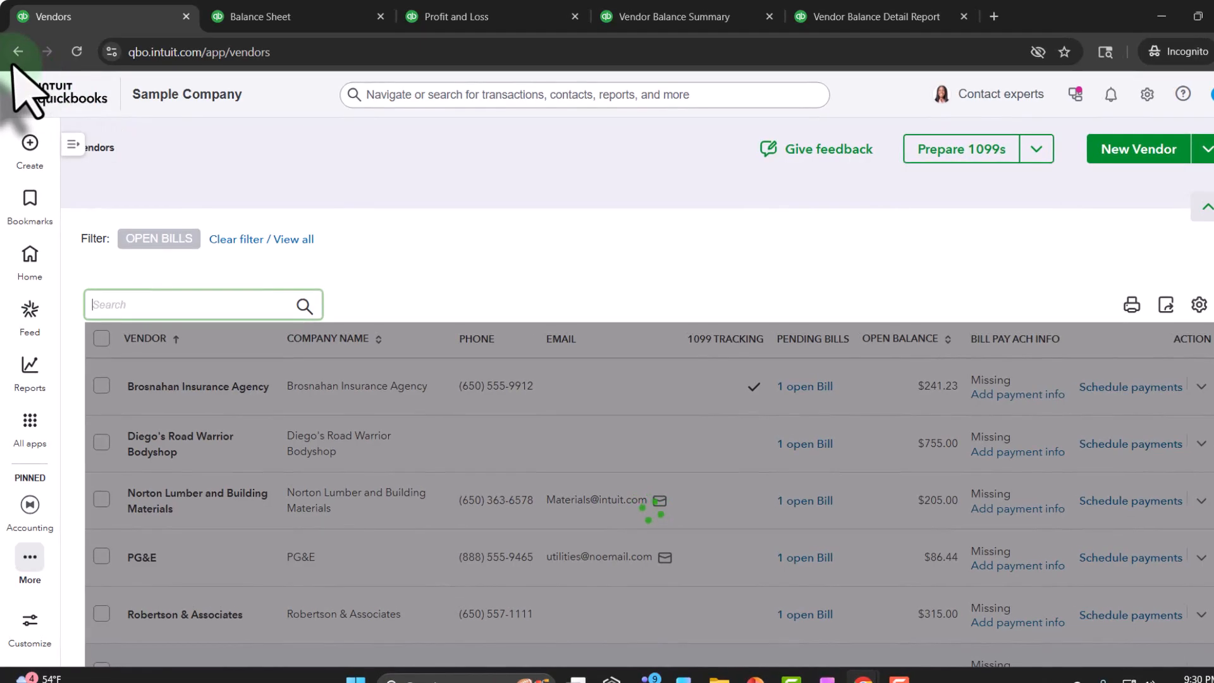
Step: Expand the app navigation and open the Bills page under Expenses & Bills
scroll(290, 201, down, 3)
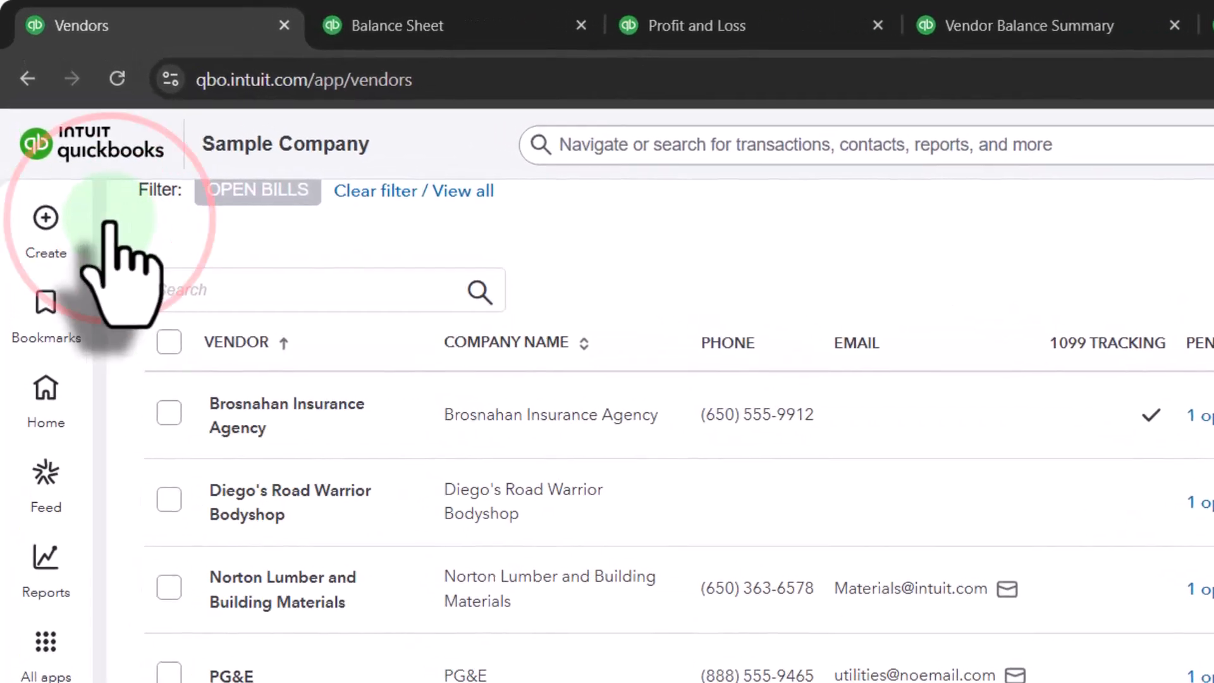
click(72, 145)
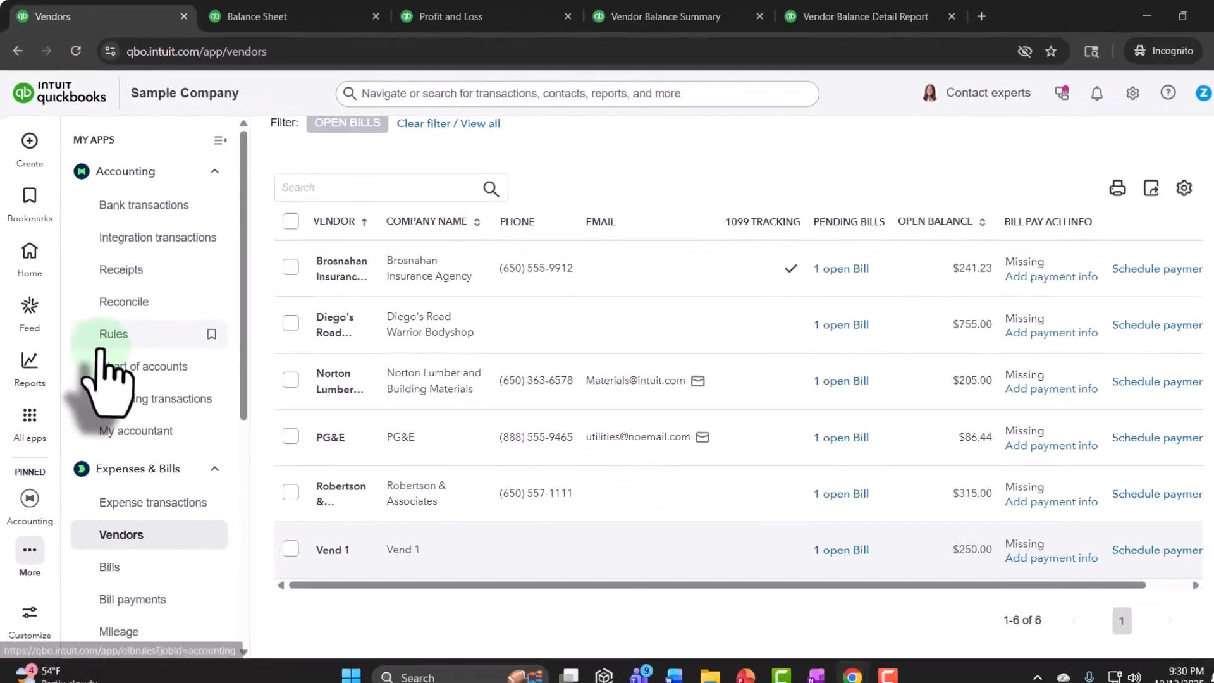
scroll(99, 352, down, 2)
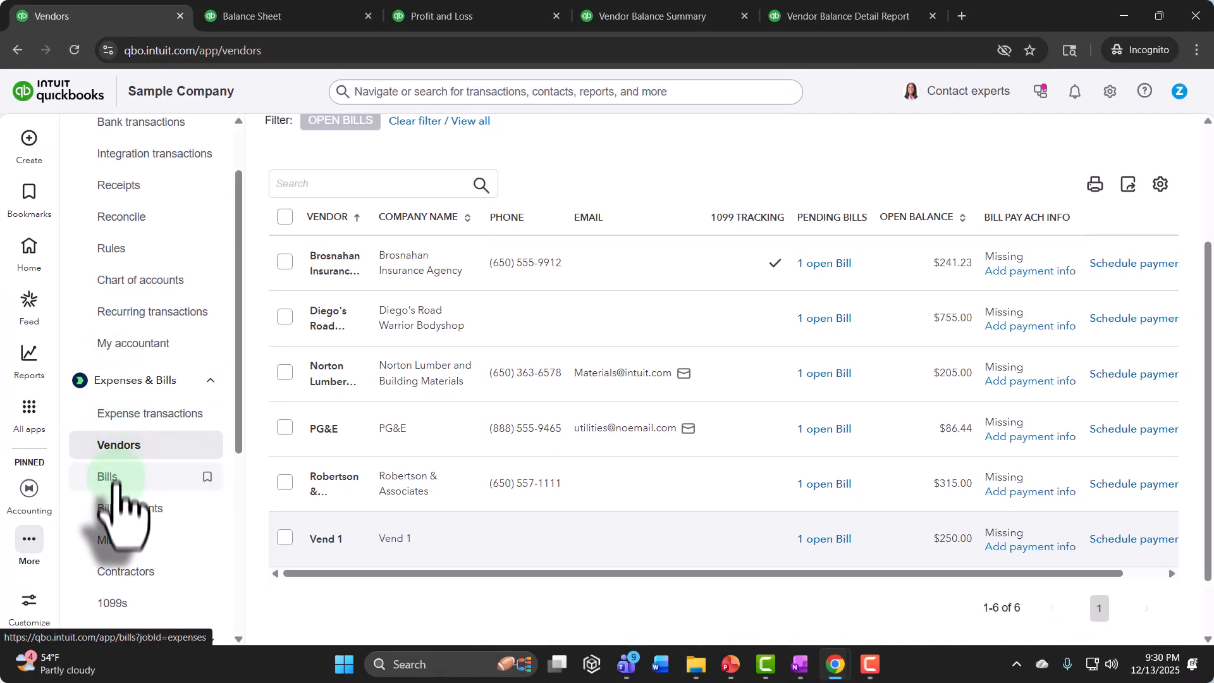
click(107, 480)
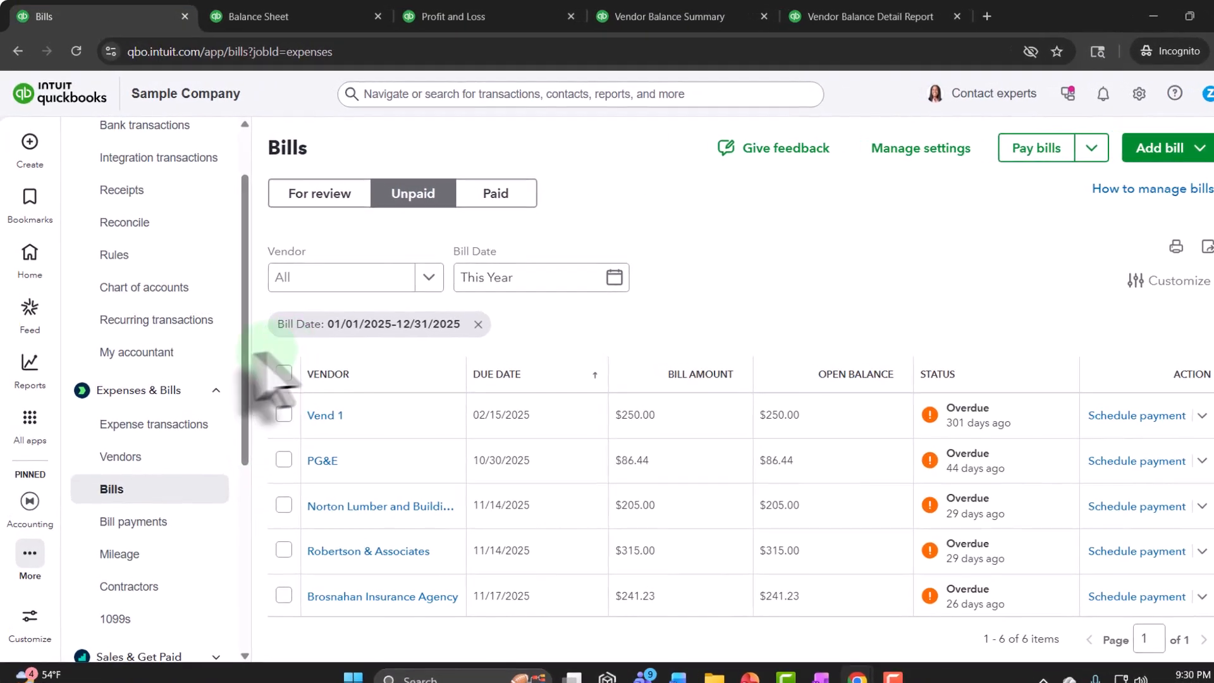
Step: Collapse the app navigation and check the batch actions for the unpaid Vend 1 bill, leaving it unselected
scroll(215, 330, up, 2)
click(232, 145)
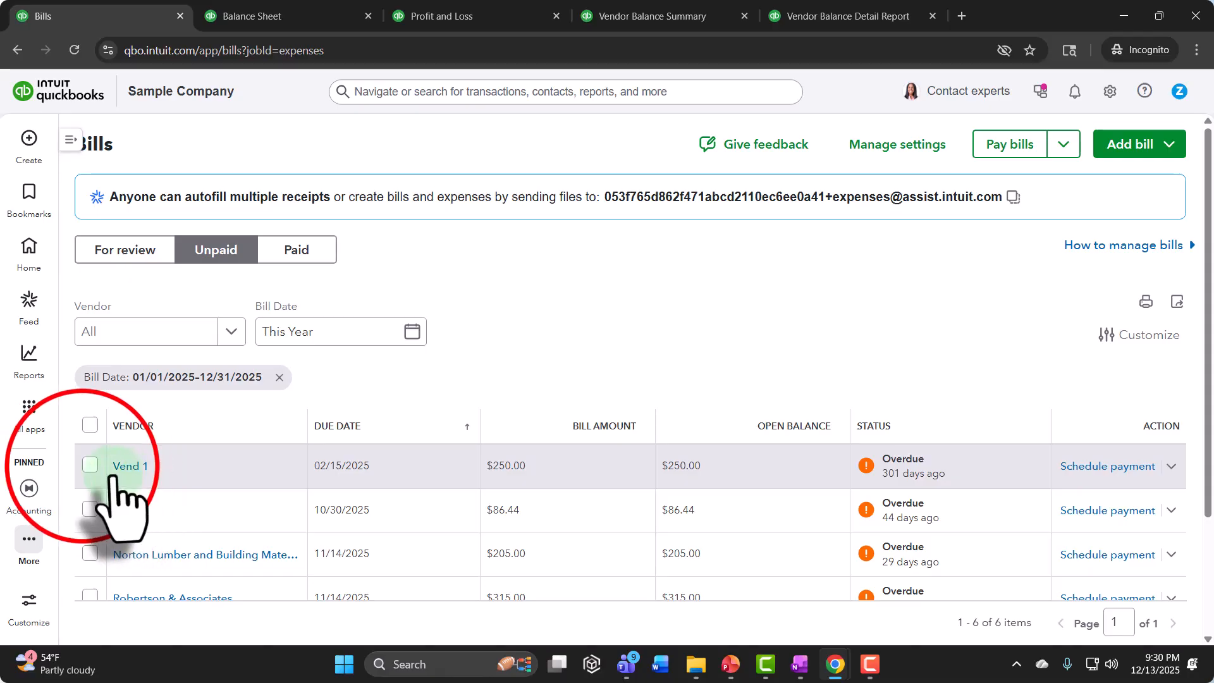
click(91, 465)
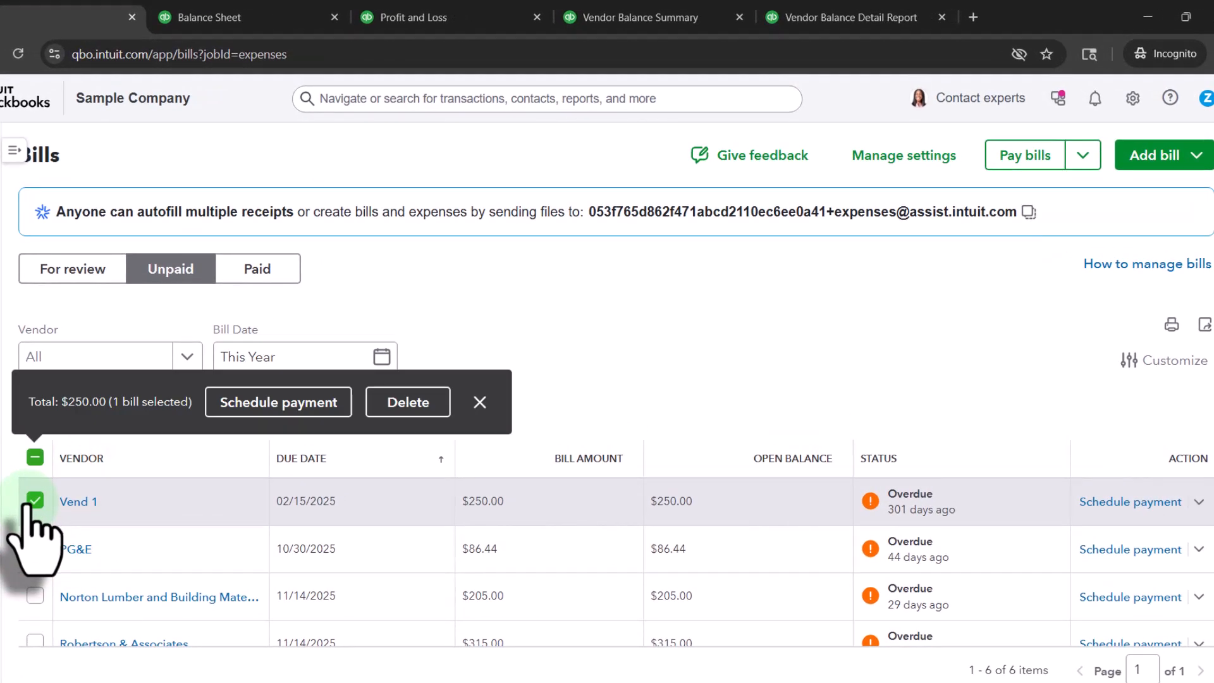
click(479, 402)
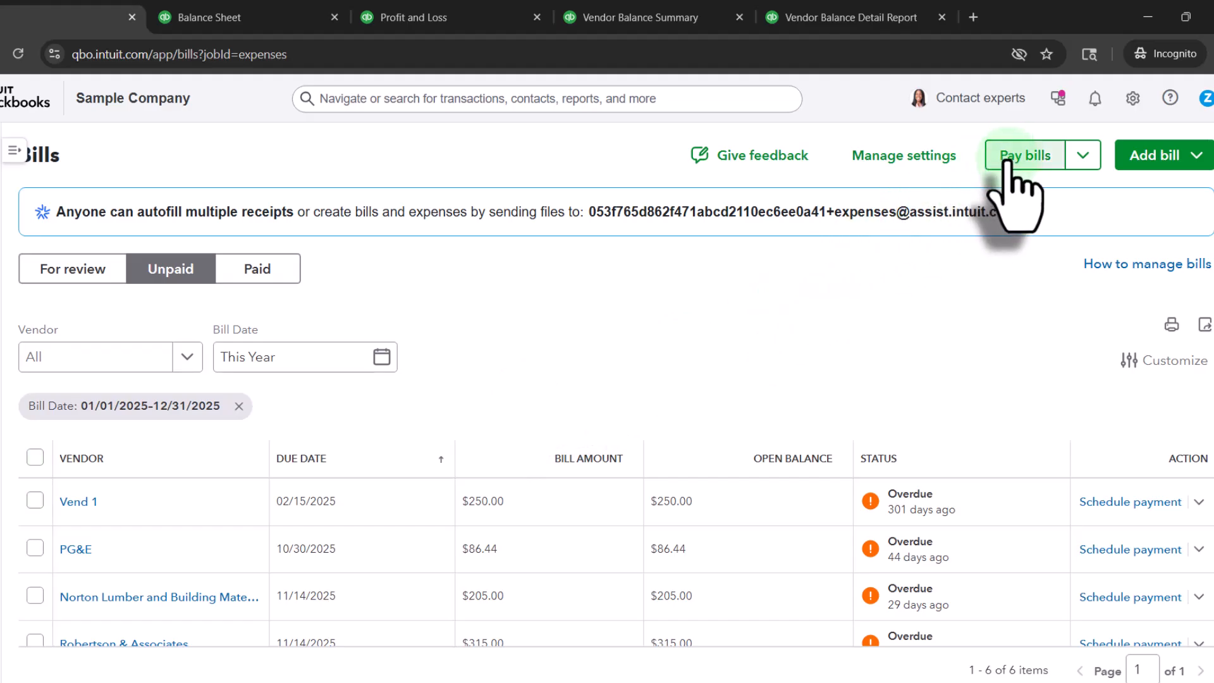
Step: Check the vendor transaction types that can be created, and open the Pay Bills form from the Bills page
click(16, 152)
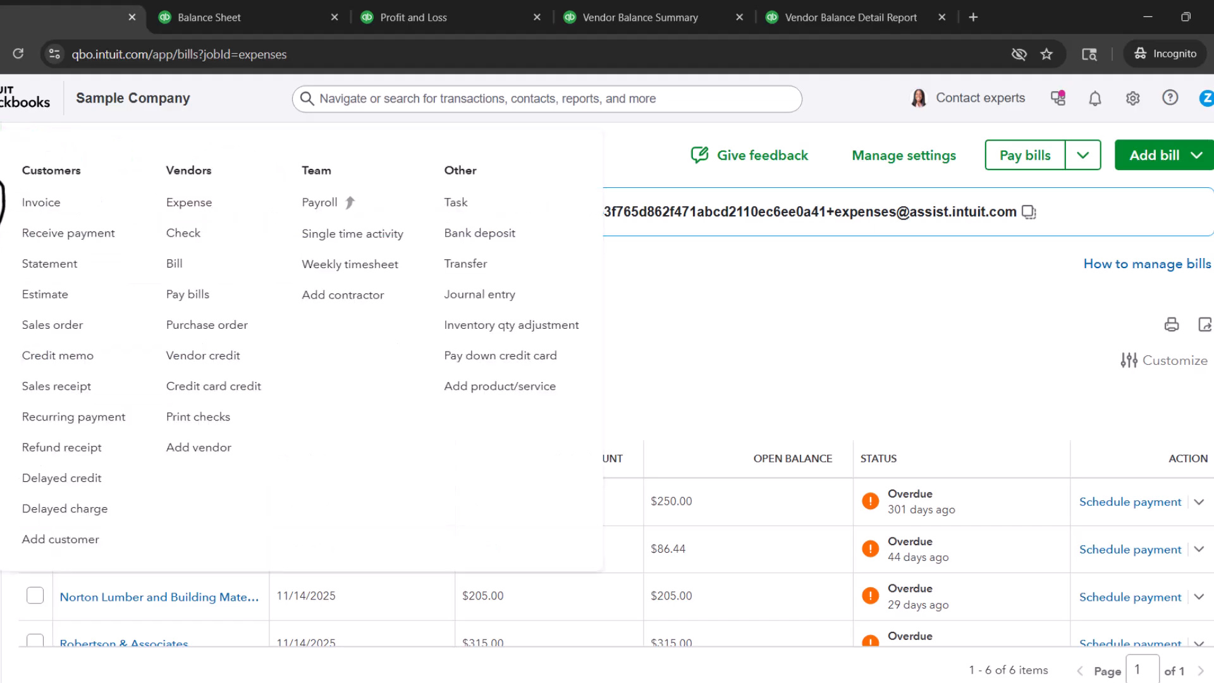
click(208, 296)
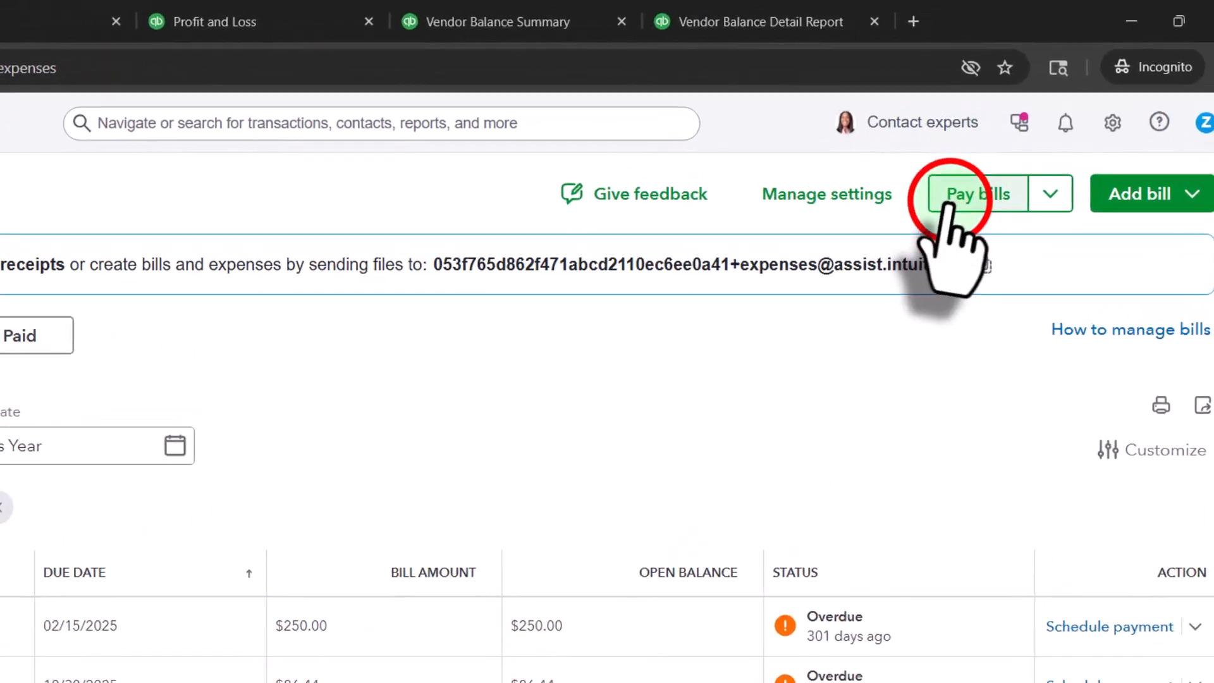
click(908, 238)
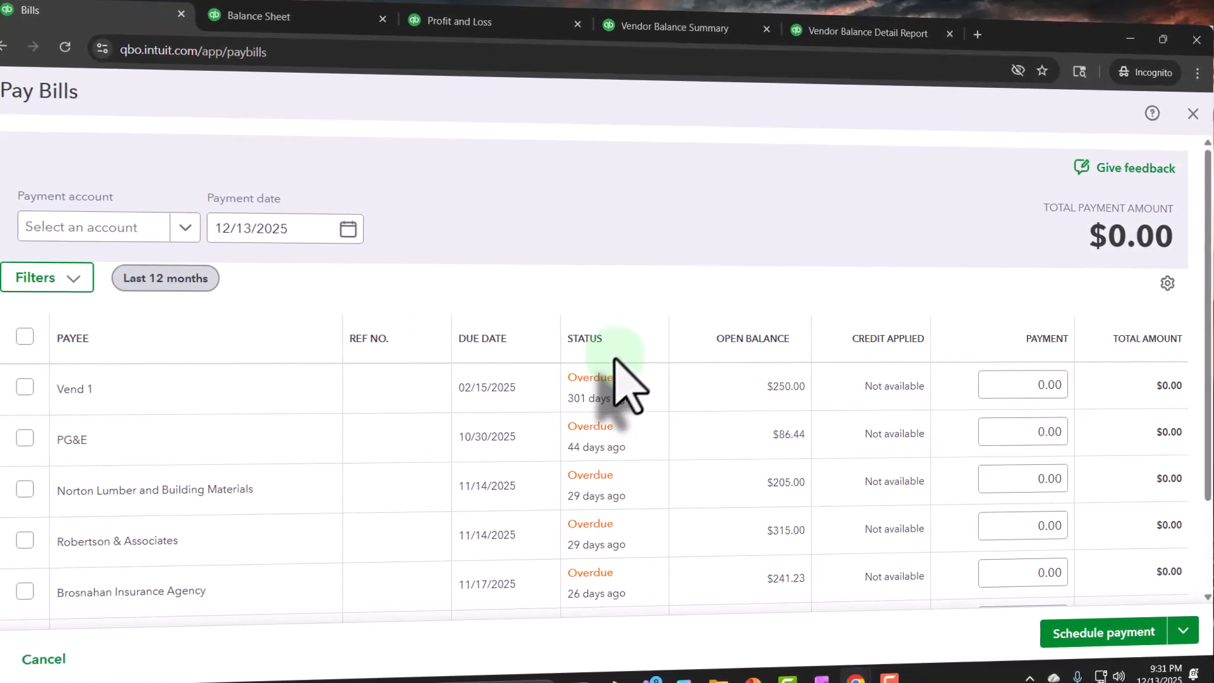
Step: Review the open bills and select the Vend 1 bill for full payment of $250.00, trying out the PG&E bill as well
scroll(614, 367, down, 1)
scroll(620, 411, down, 1)
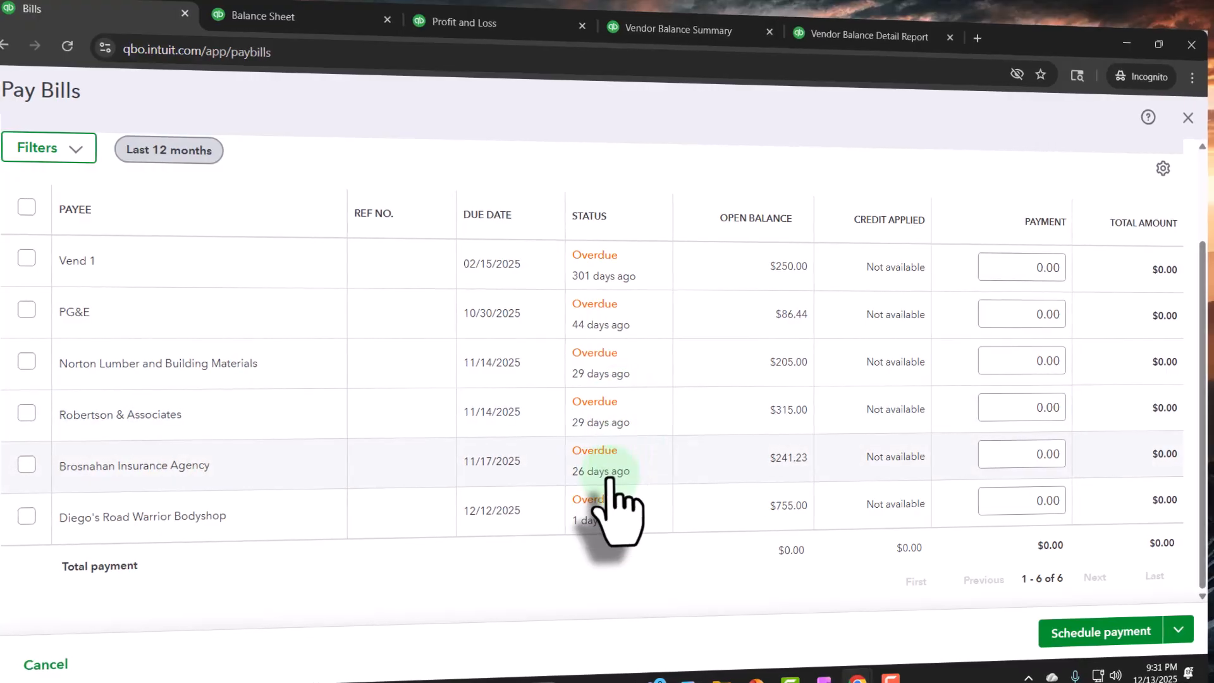
scroll(617, 506, up, 2)
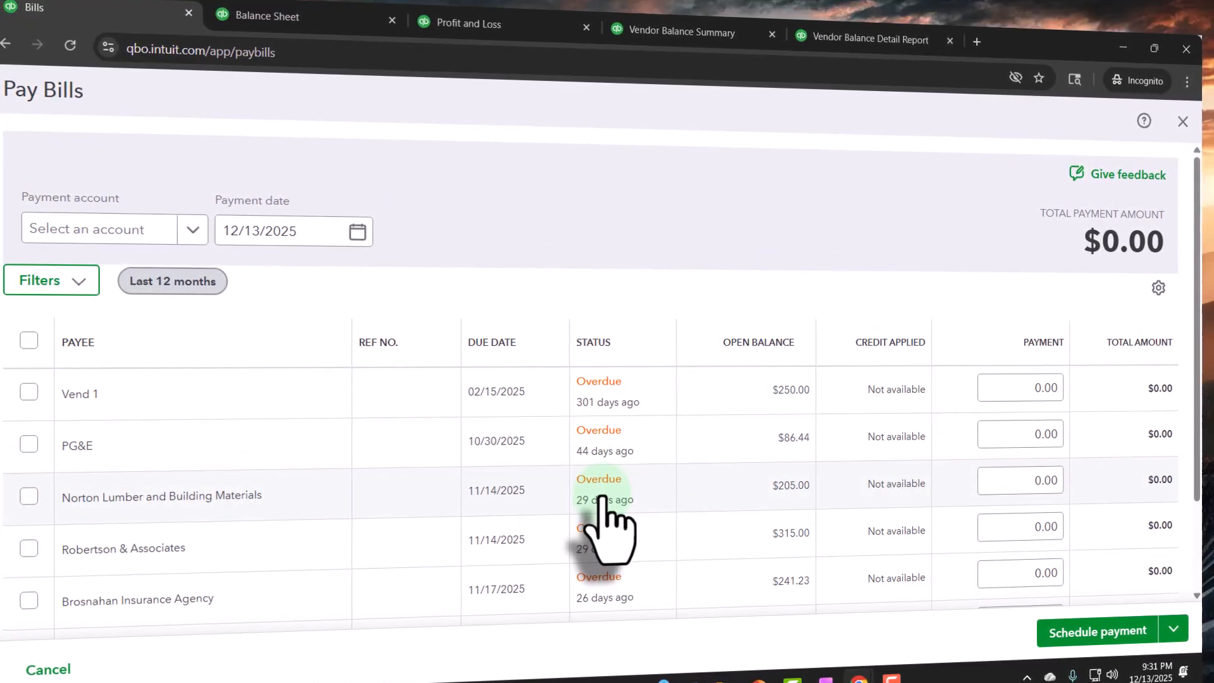
scroll(601, 500, down, 1)
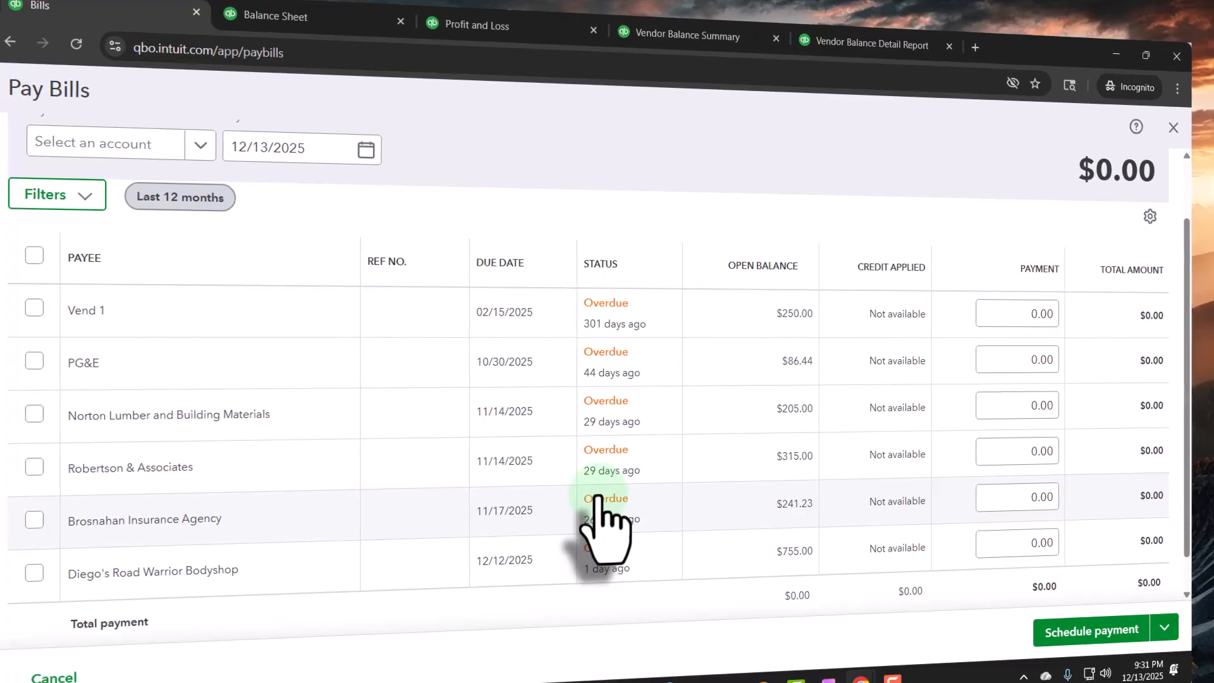
click(35, 309)
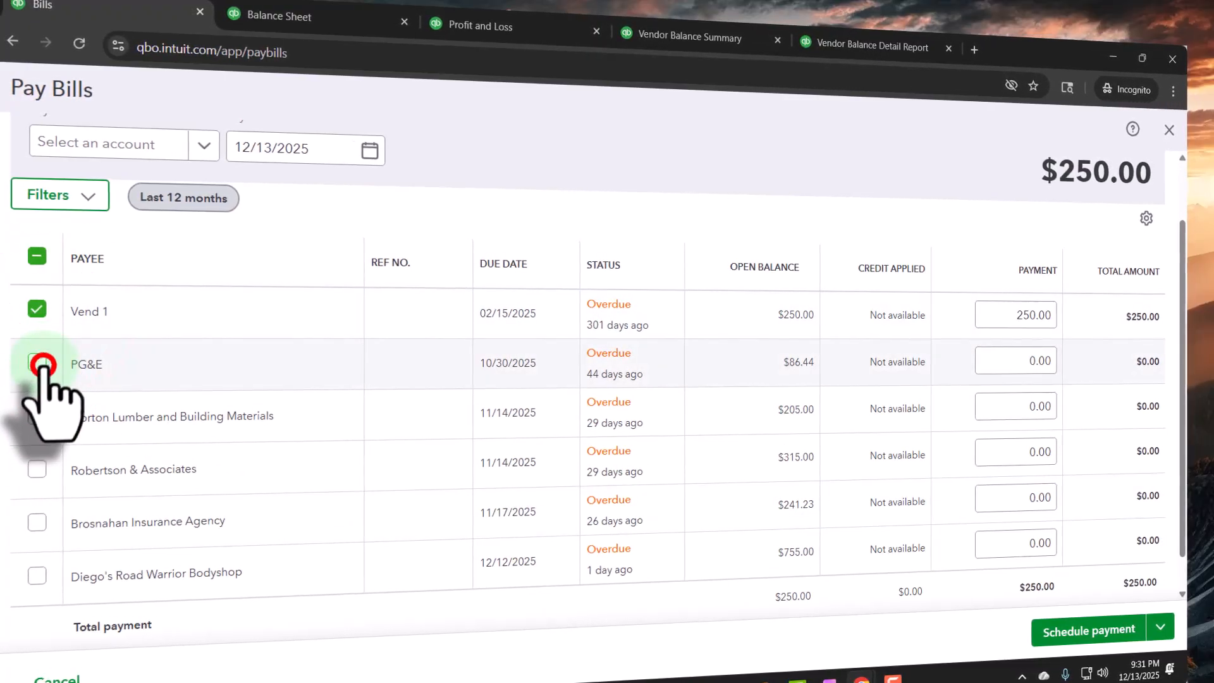
click(37, 361)
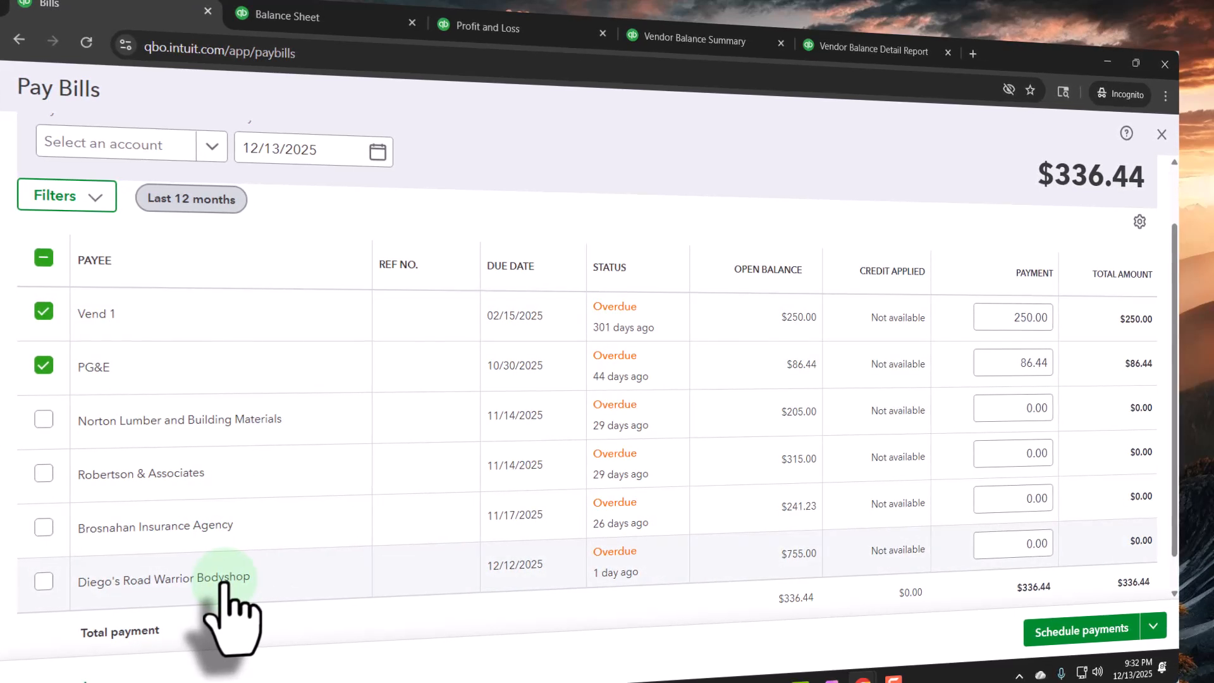
scroll(225, 588, up, 2)
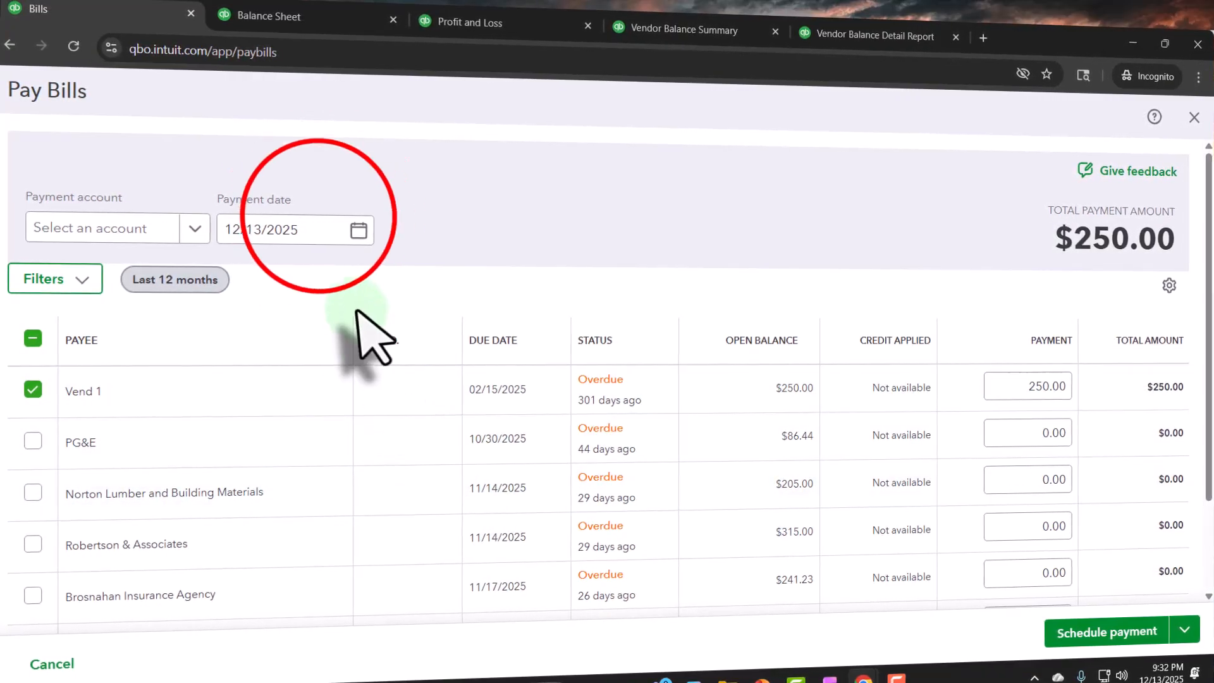
Step: Try to set the payment date to 01/20/2025
text(0)
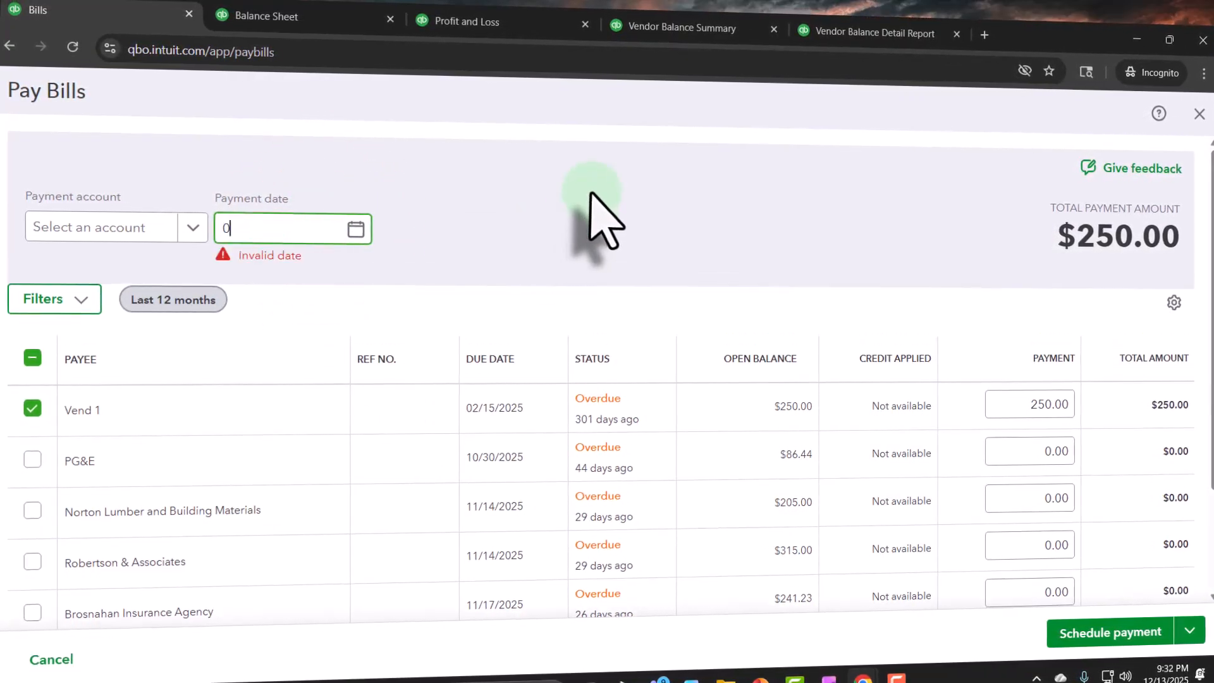
text(1/20/2025)
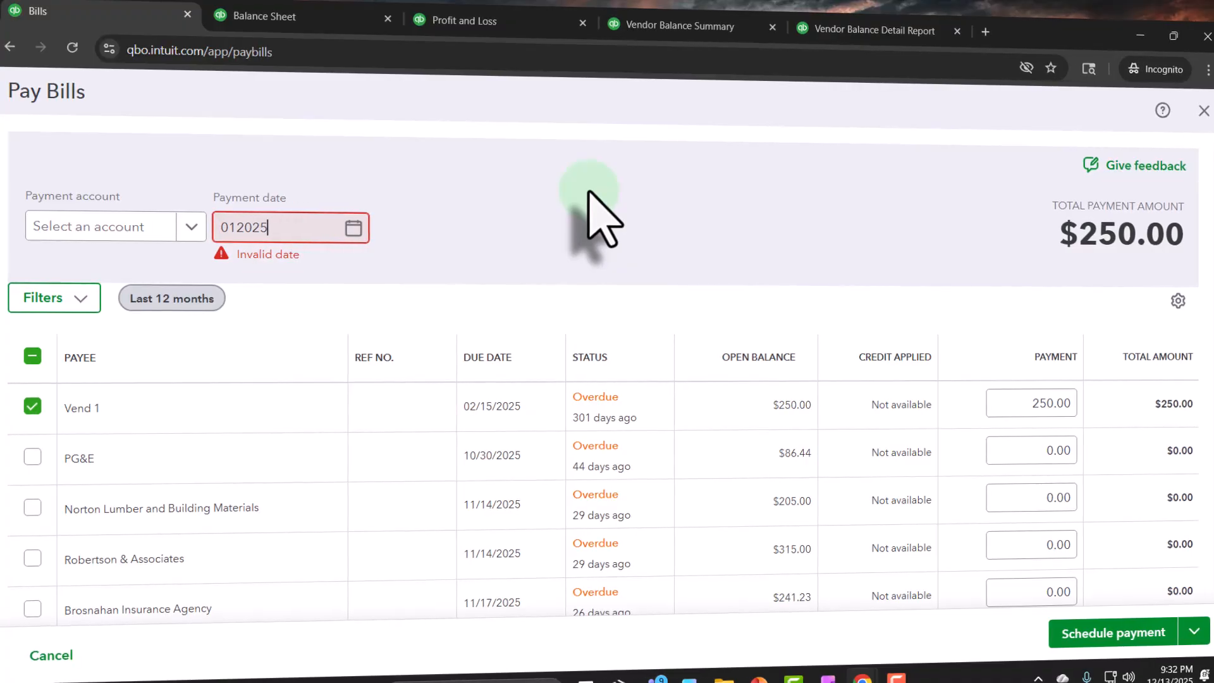
key(Tab)
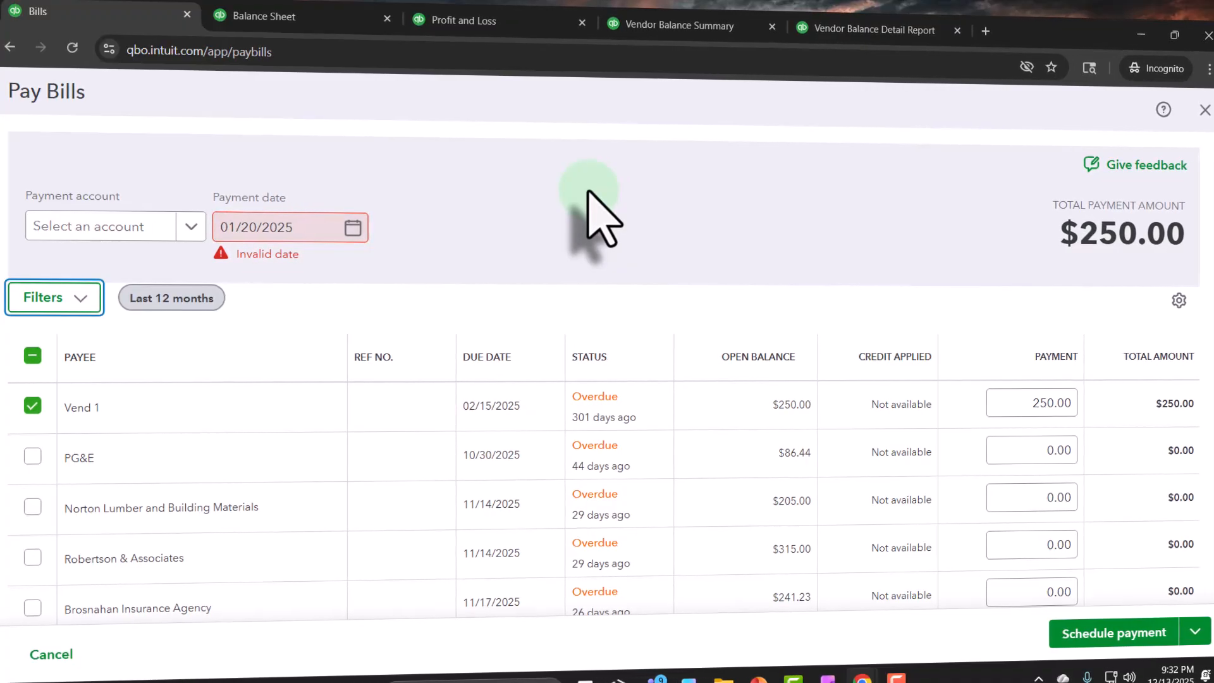
Step: Try moving to an earlier month in the payment date calendar and choose 01/02/2025 as the date
click(351, 227)
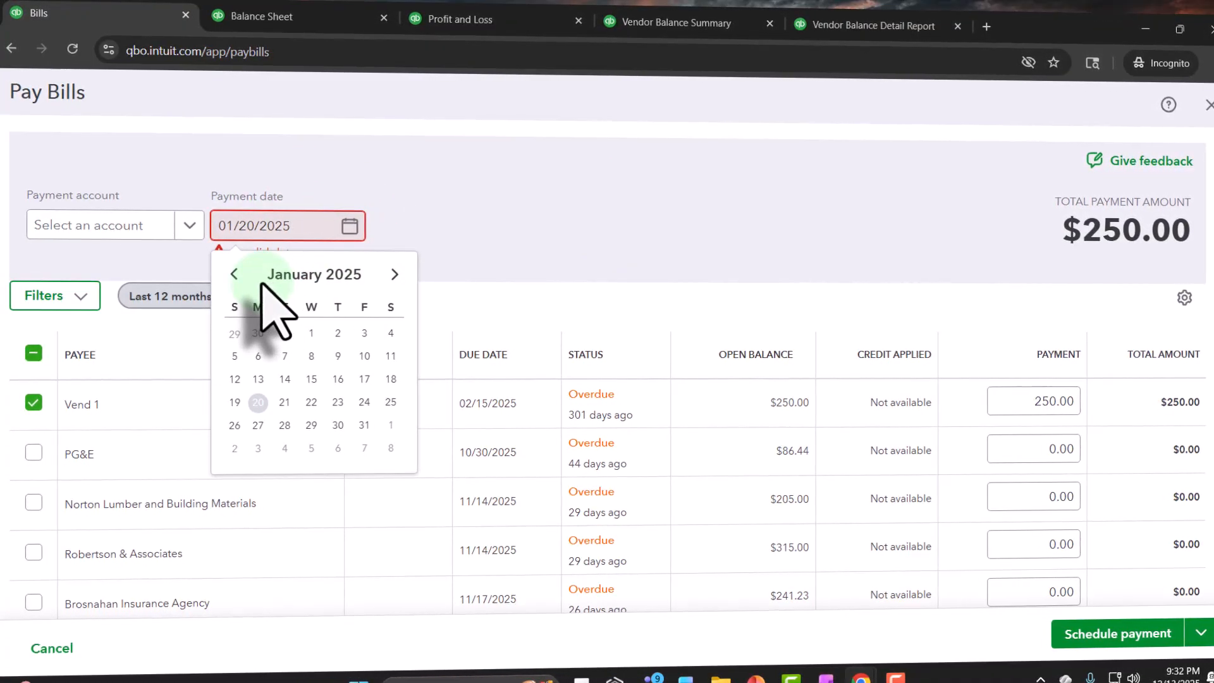
click(234, 273)
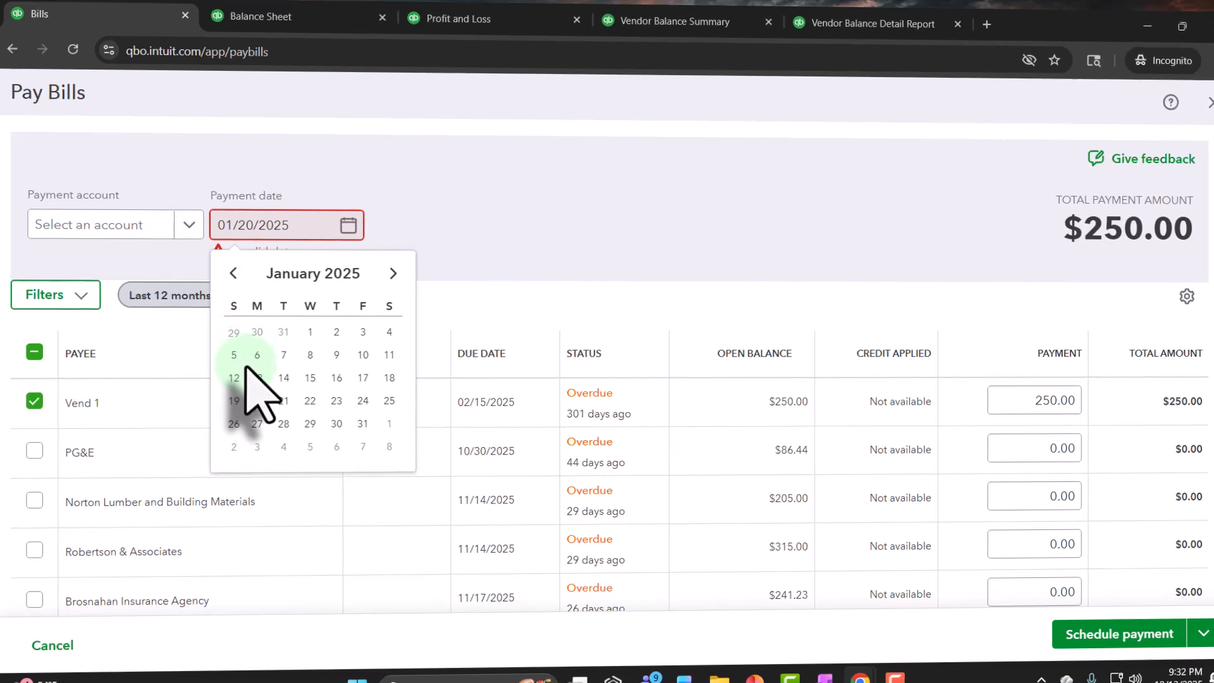
click(233, 271)
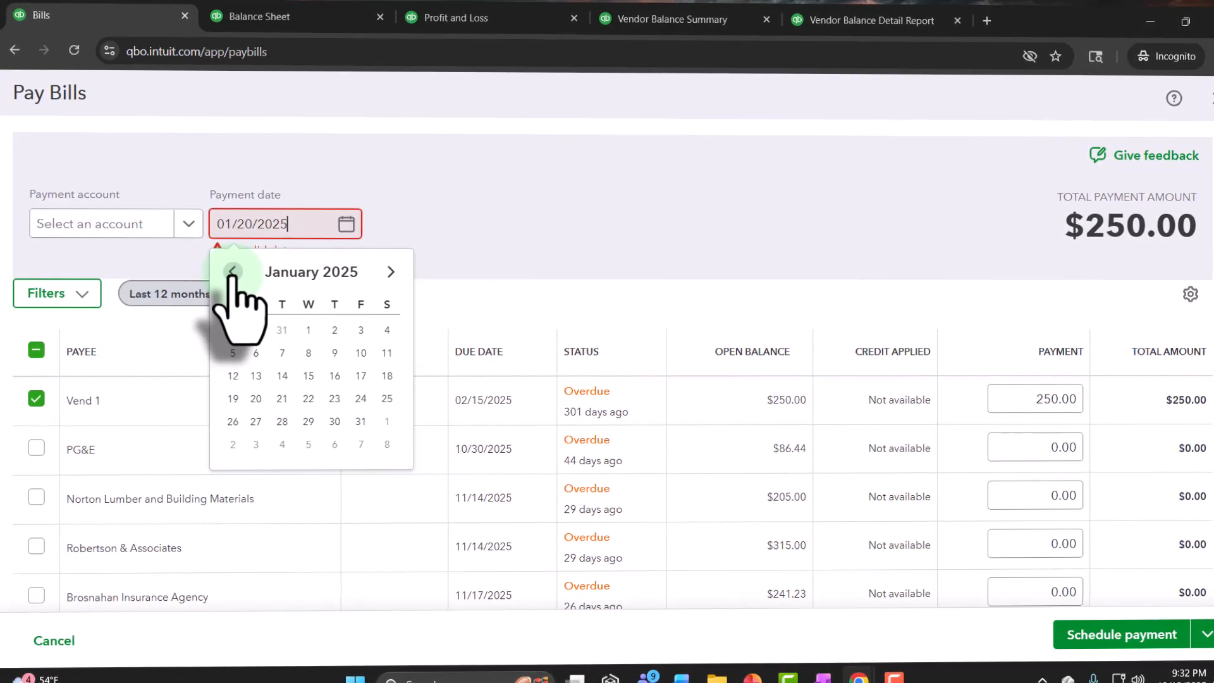
click(334, 329)
click(563, 196)
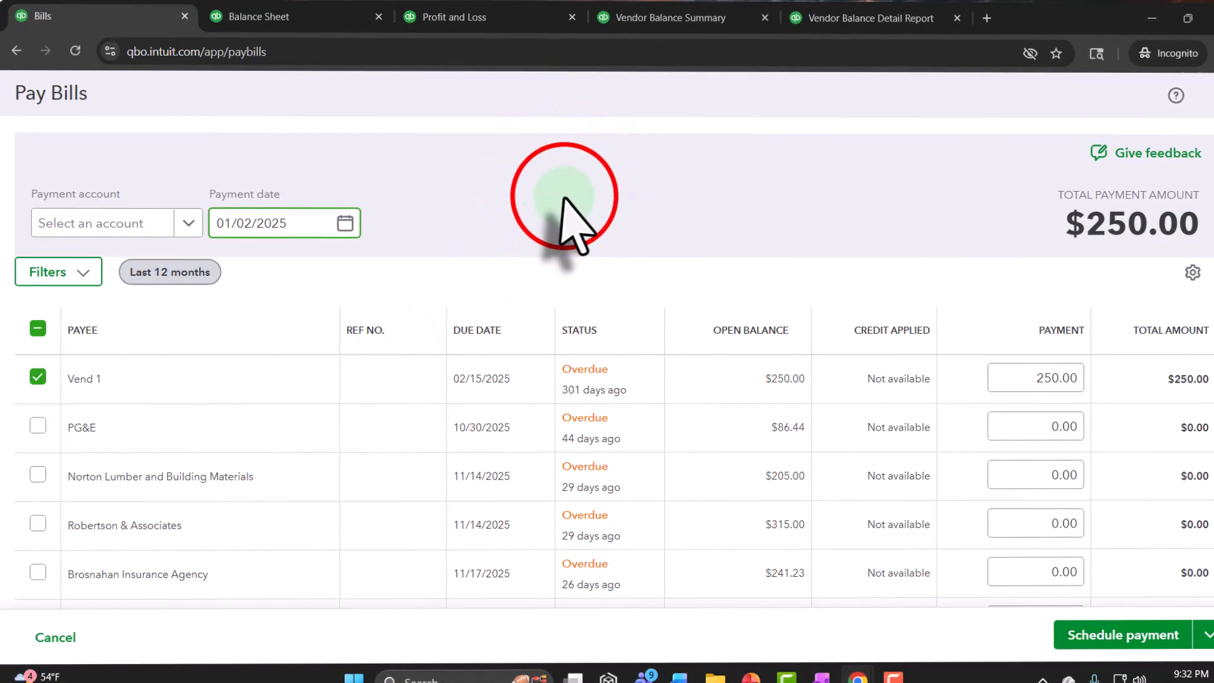
Step: Set the payment date of the bill payment to 01/16/2025
click(347, 223)
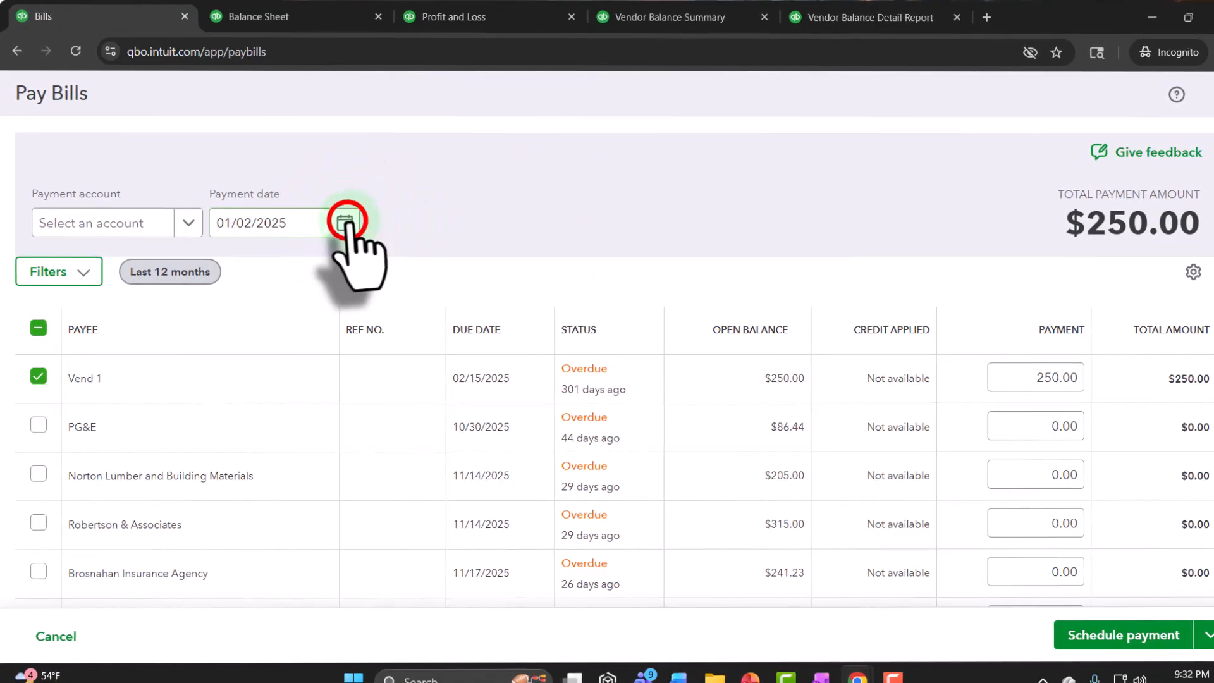
click(334, 373)
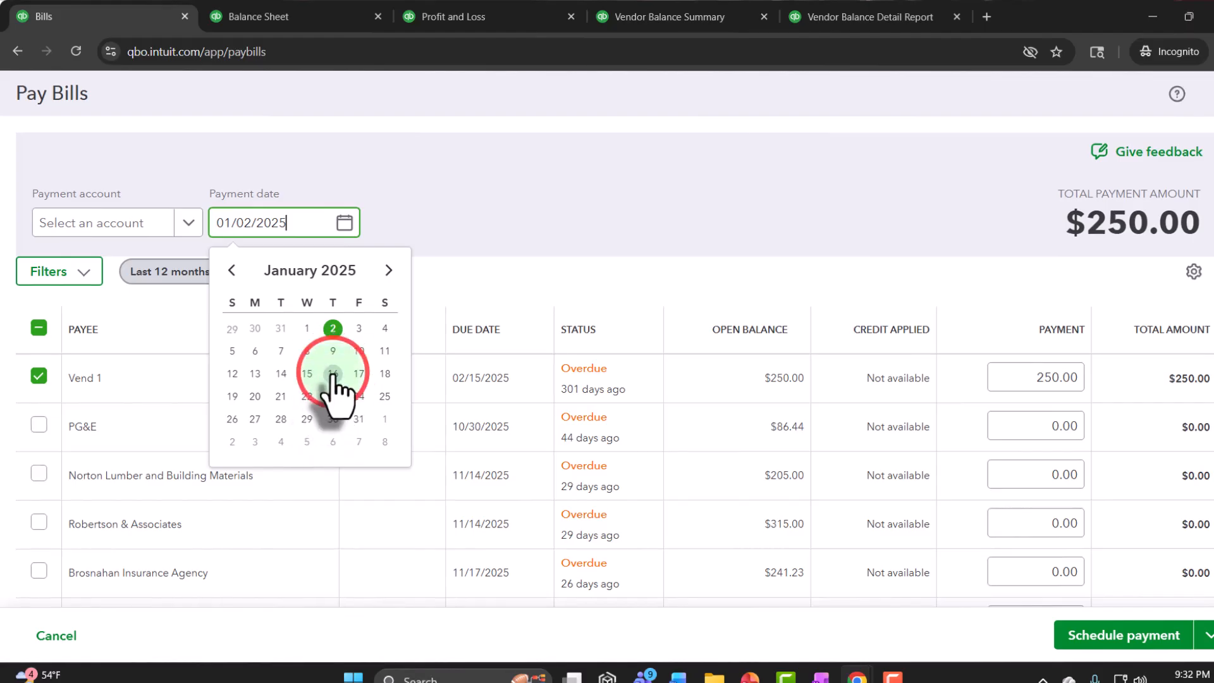
click(544, 210)
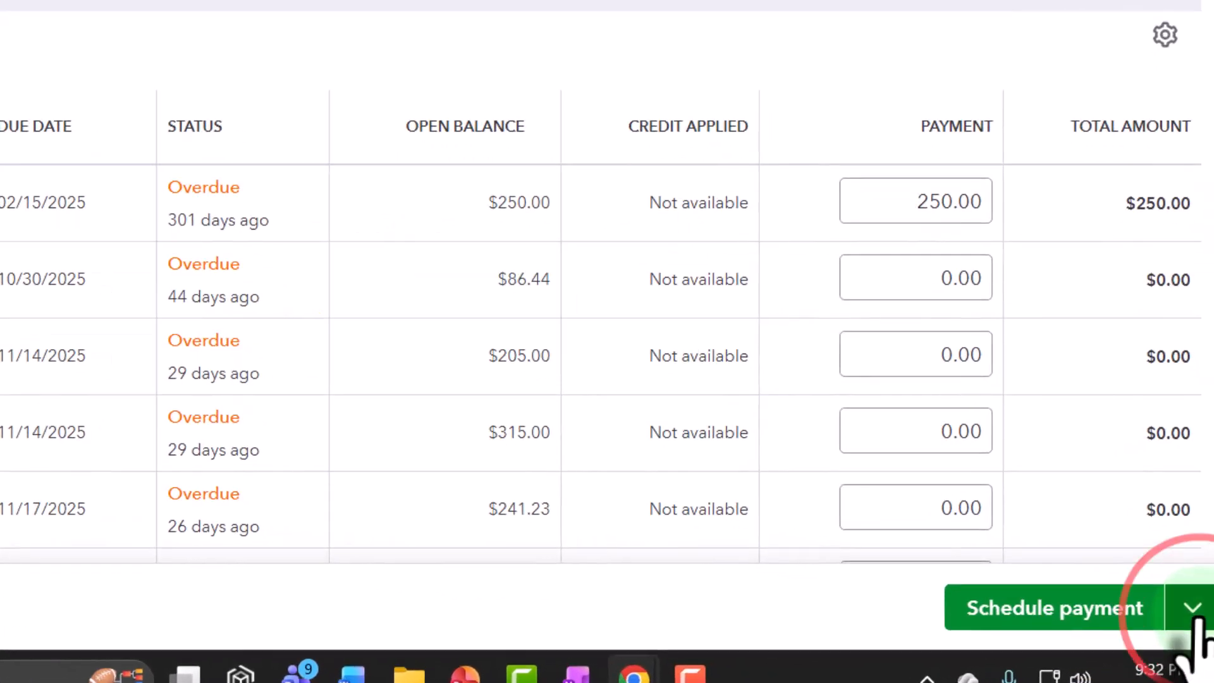
Step: Check the save options offered as alternatives to scheduling the payment, and close them
click(1206, 635)
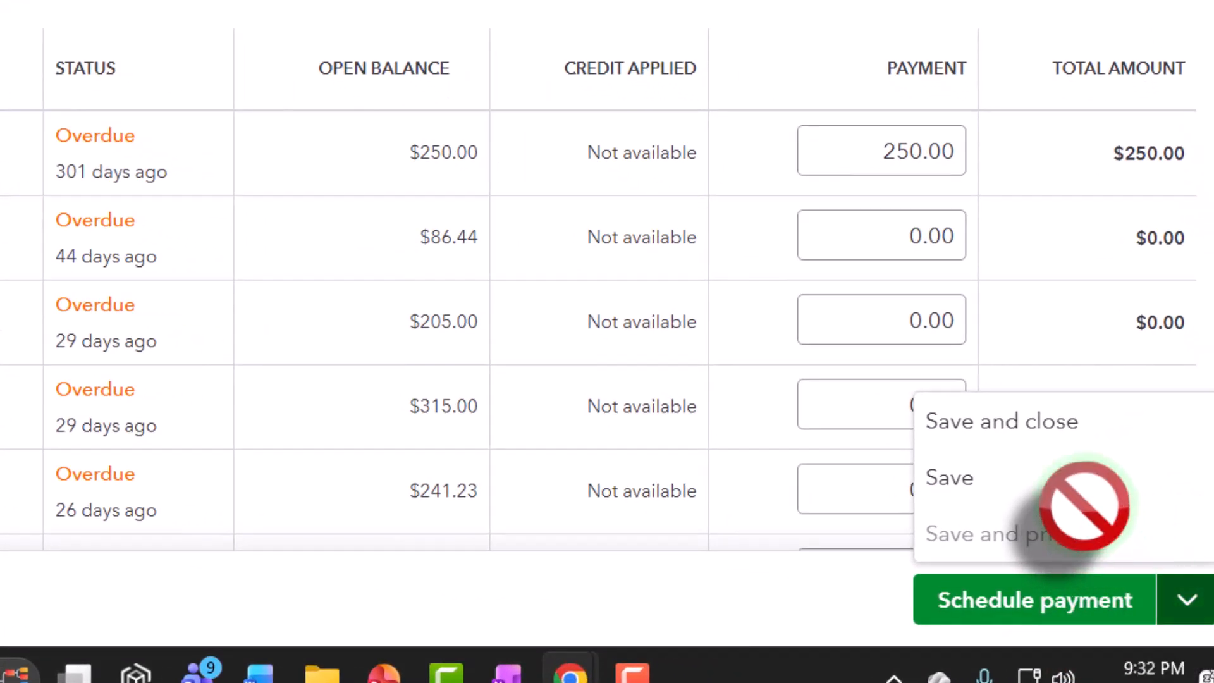
click(1042, 436)
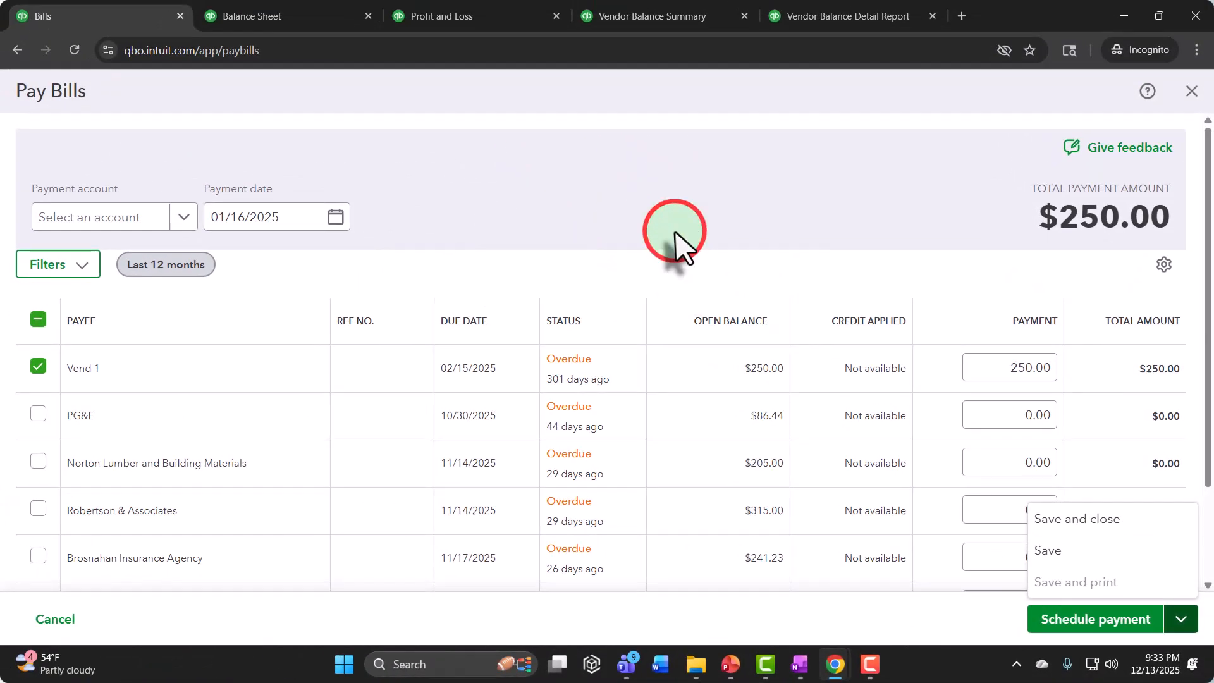
click(671, 235)
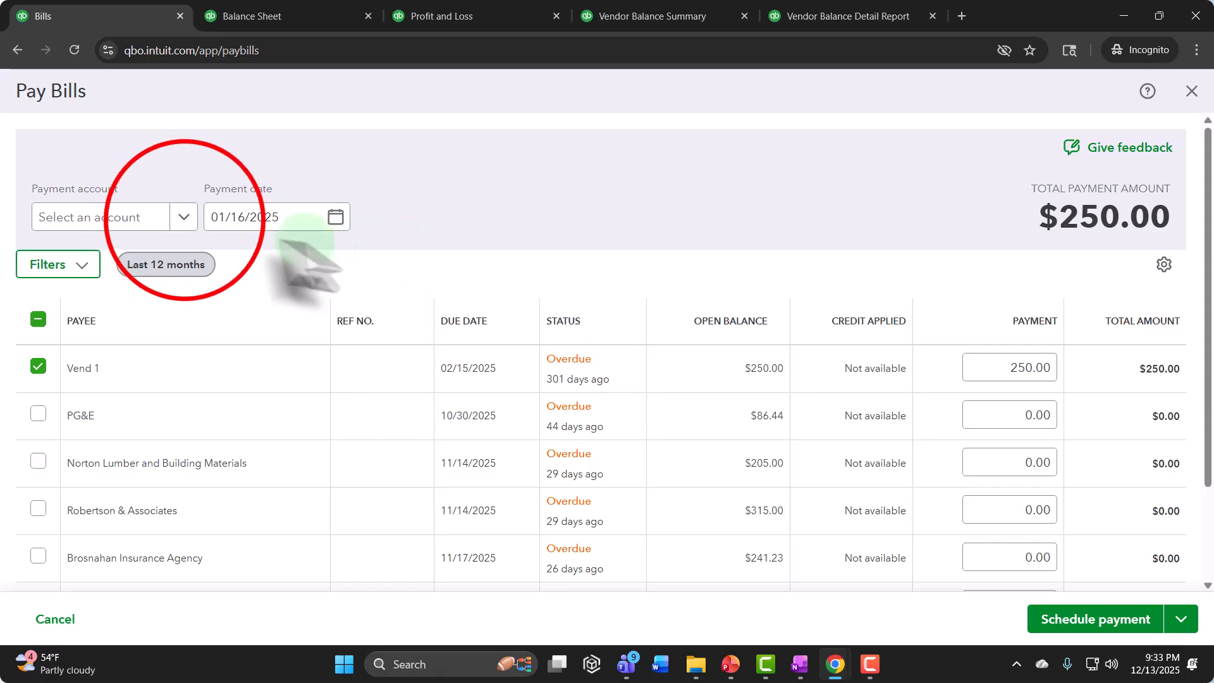
Step: Choose Checking as the payment account for the Vend 1 bill, then save and close the payment
click(184, 216)
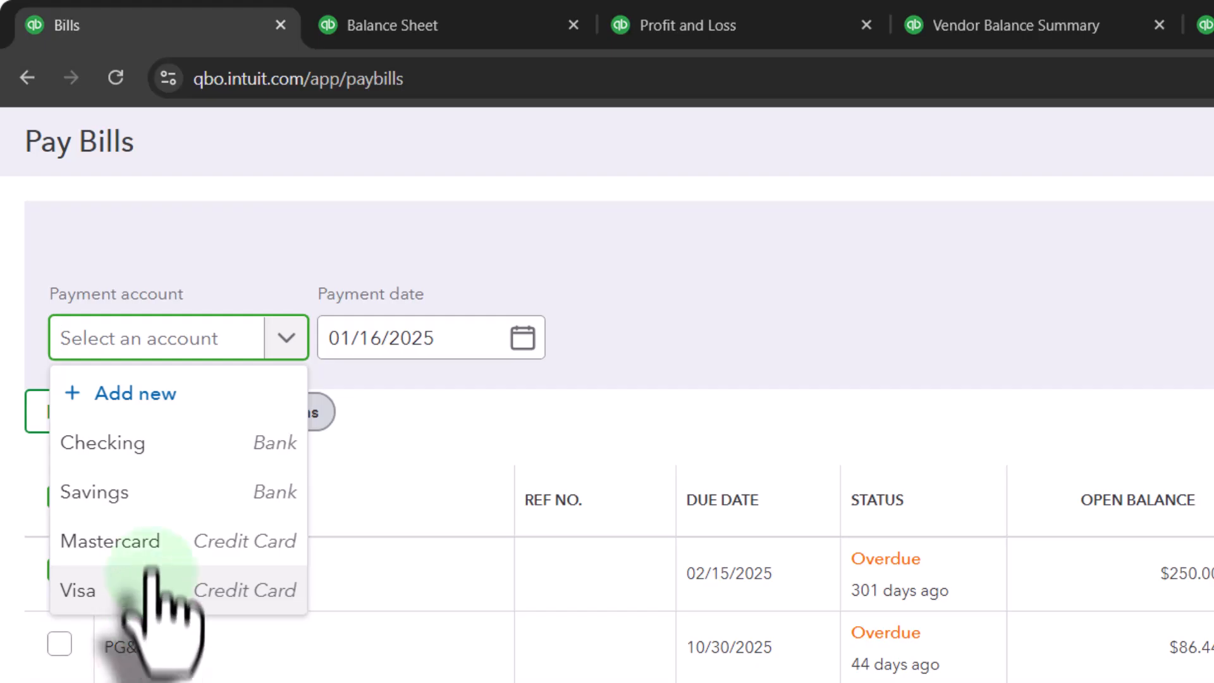
click(105, 450)
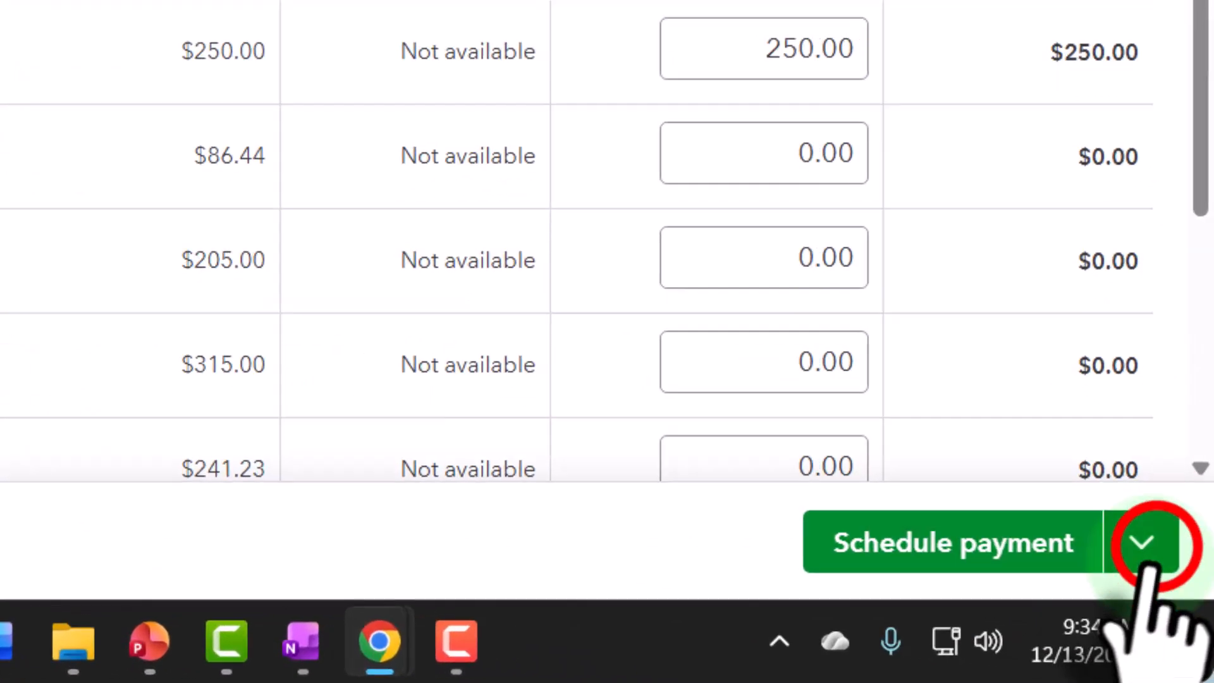
click(1180, 619)
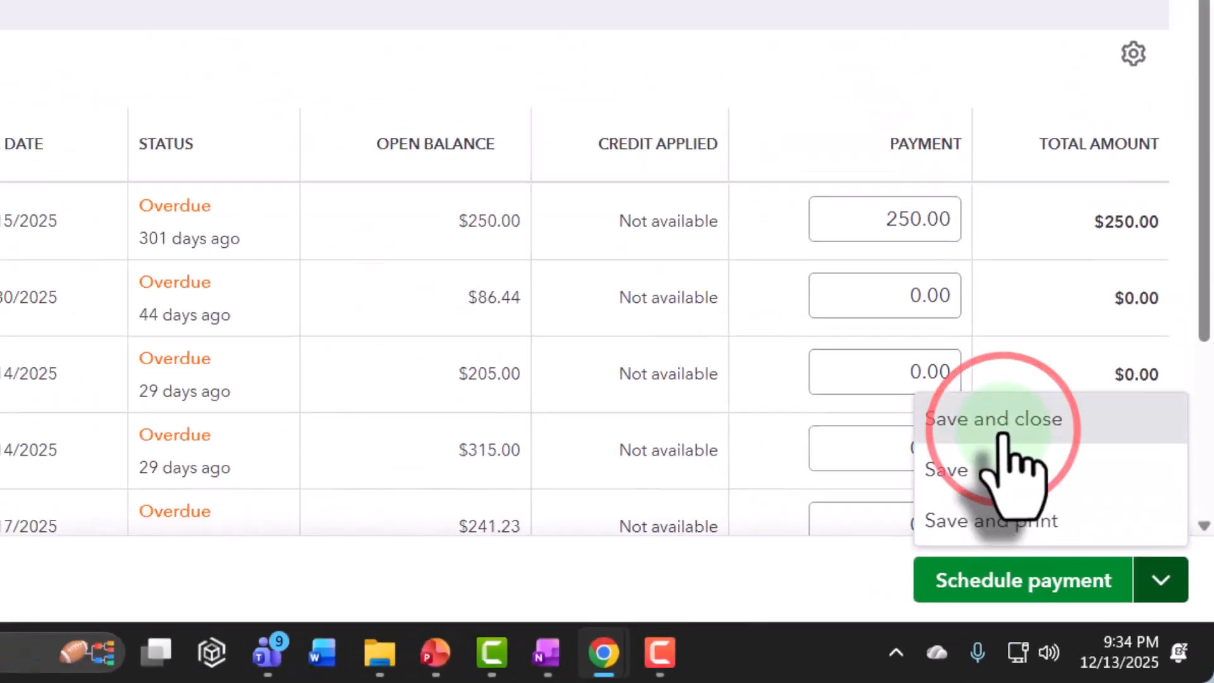
click(911, 303)
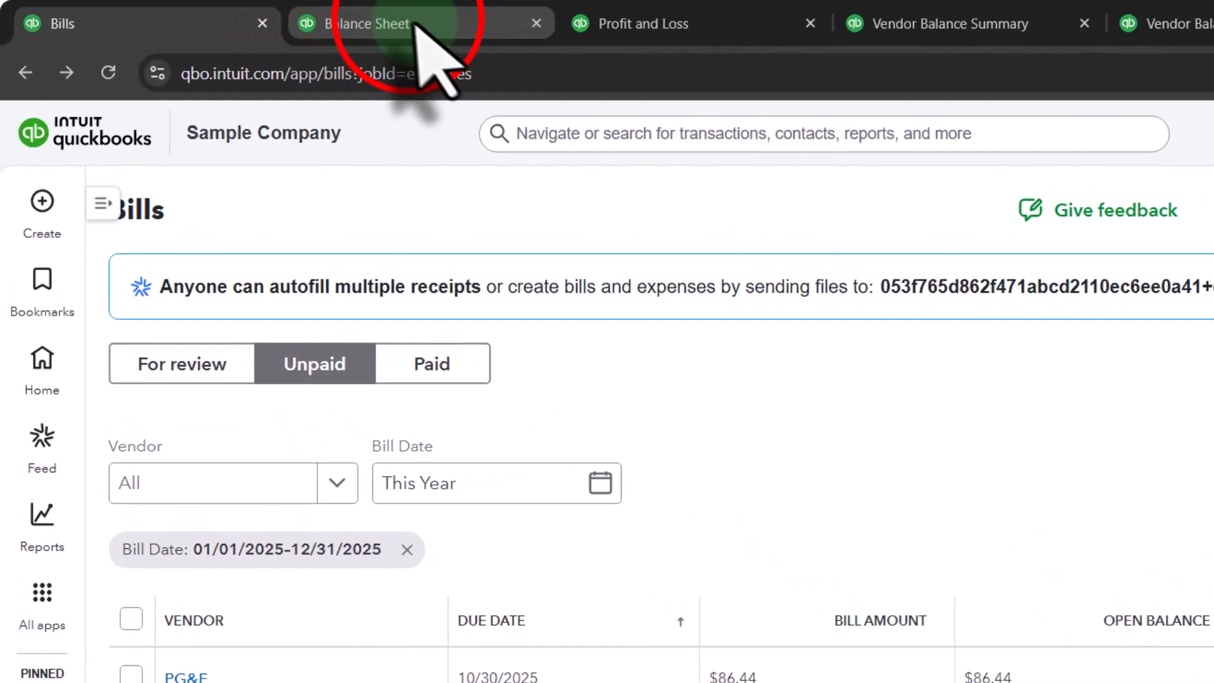
Step: Refresh the Balance Sheet report so it includes the bill payment
click(447, 19)
scroll(354, 423, up, 5)
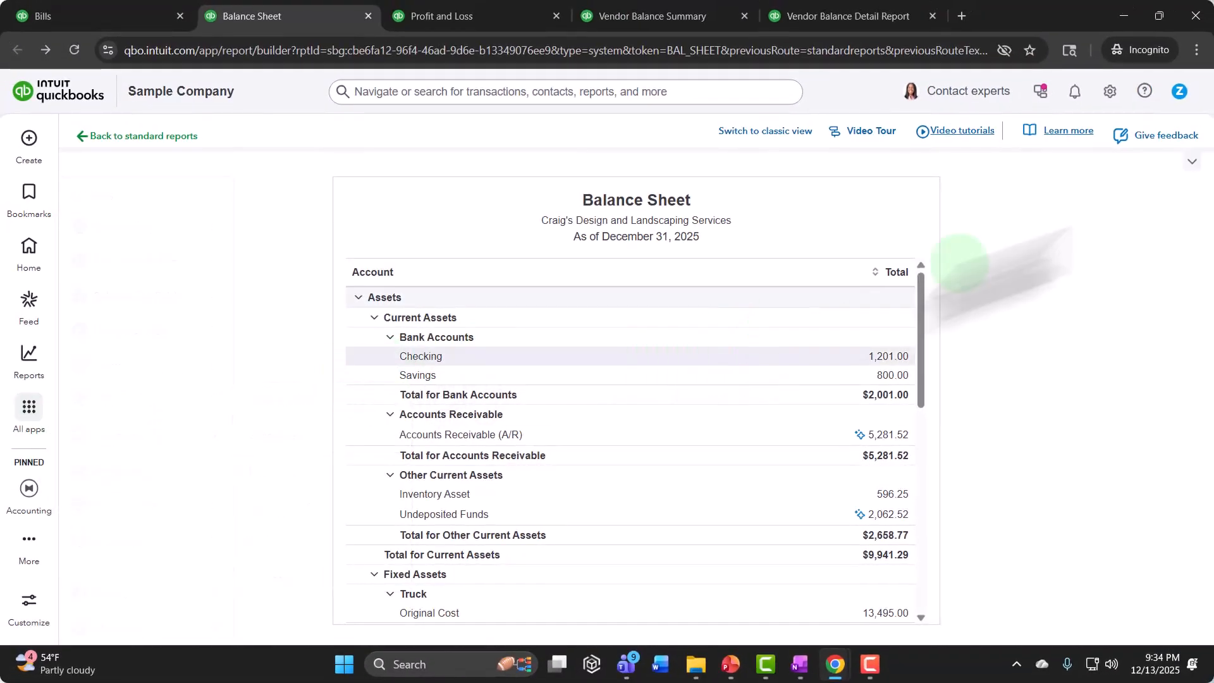
click(1191, 162)
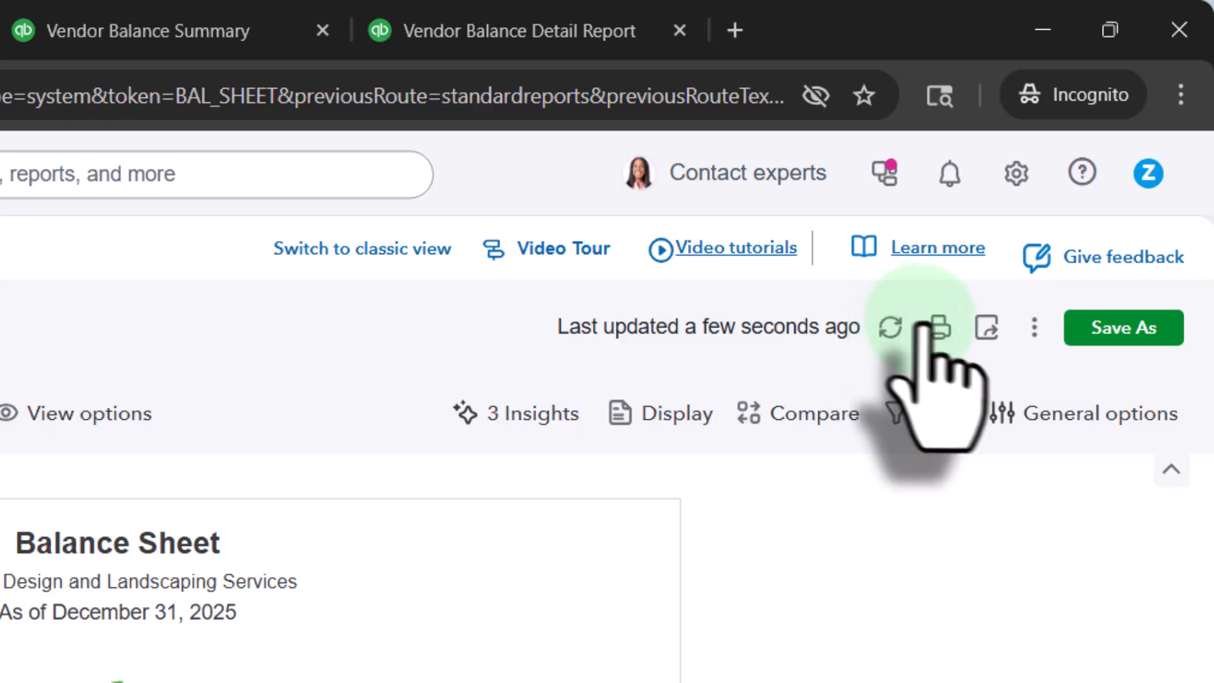
click(1171, 468)
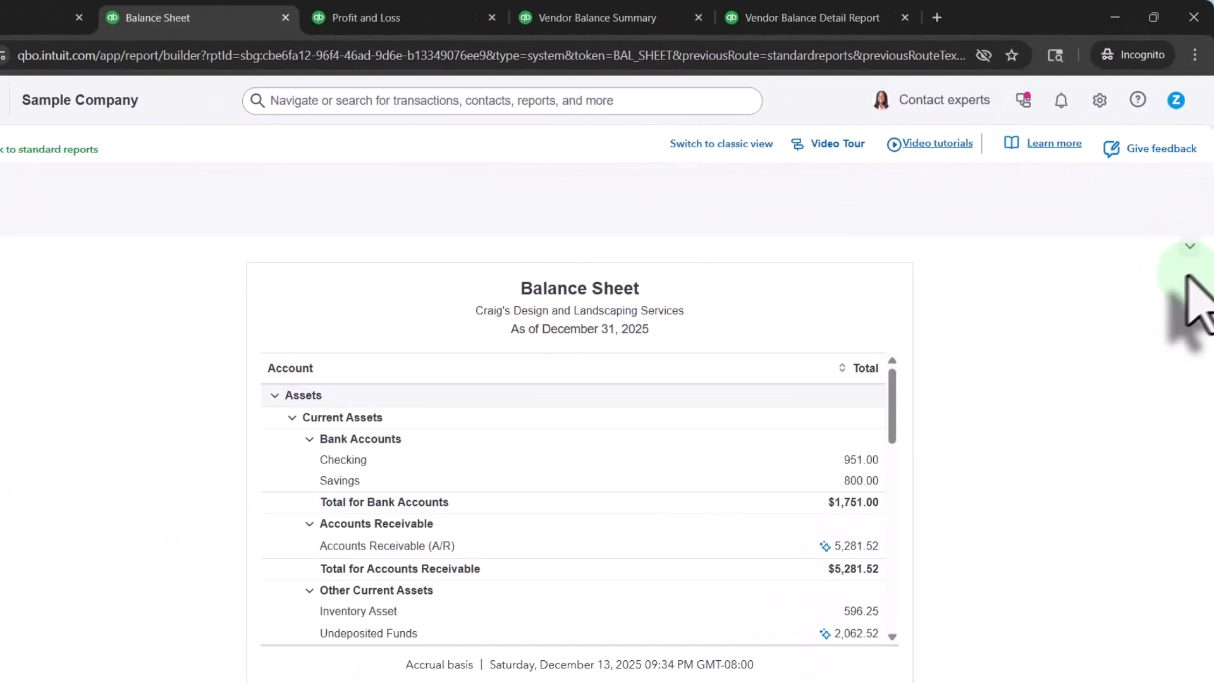
Step: Examine the transactions behind the Accounts Payable balance for the Vend 1 bill and payment, and return to the Balance Sheet
scroll(474, 367, down, 5)
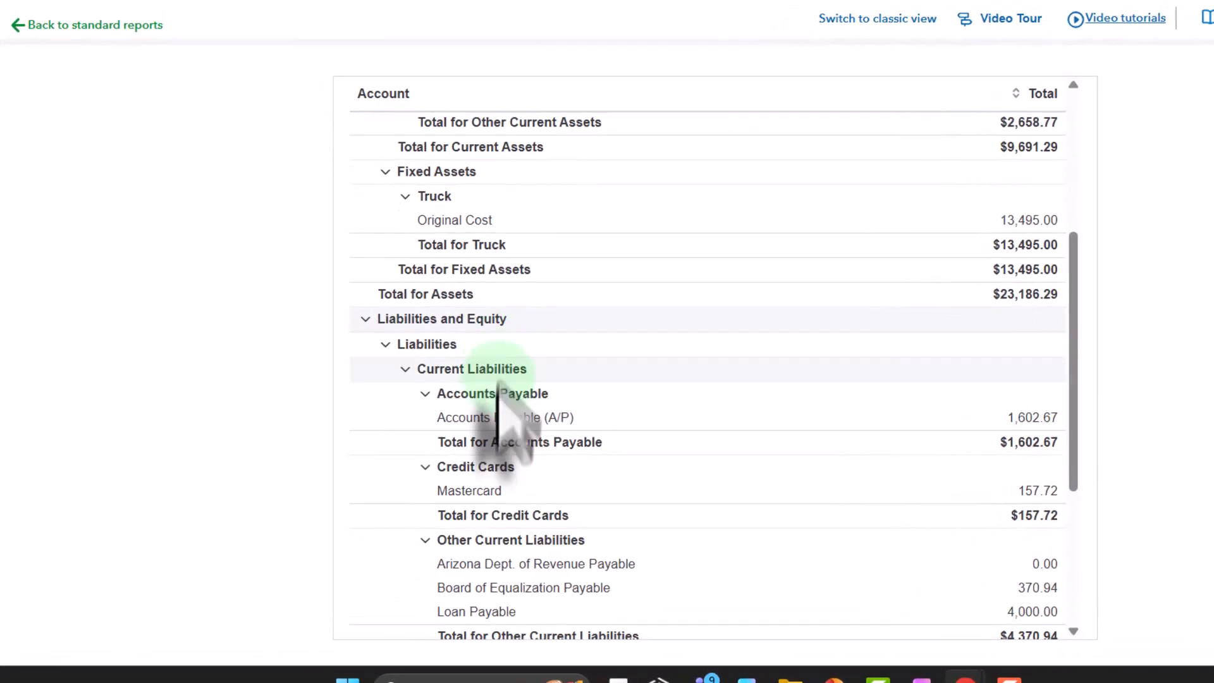
click(1030, 416)
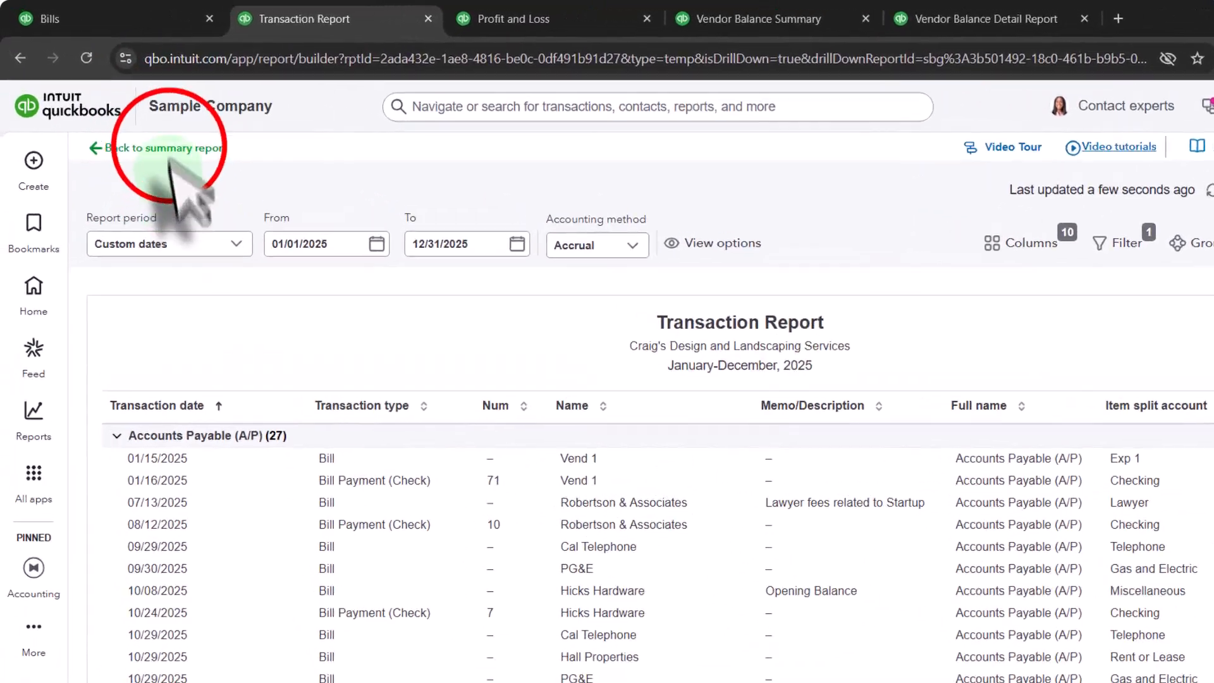
click(68, 118)
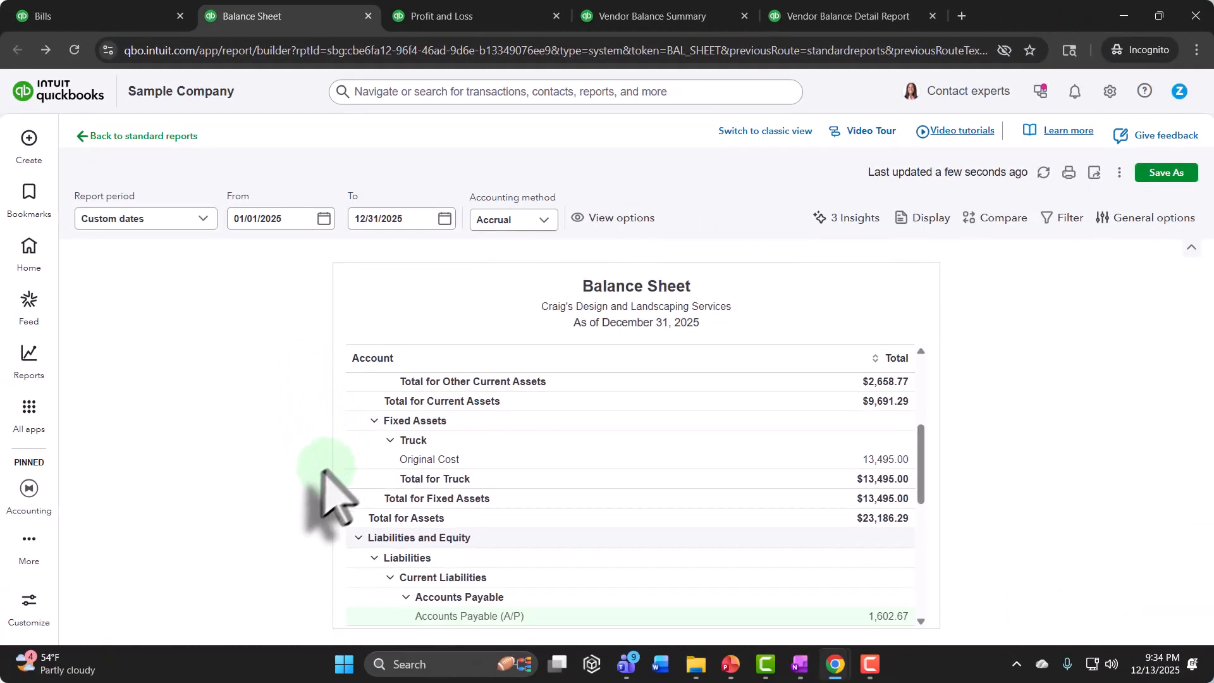
Step: Trace the Checking balance to the Vend 1 bill payment dated 01/16/2025, view that payment, and return to the Balance Sheet
scroll(467, 471, up, 5)
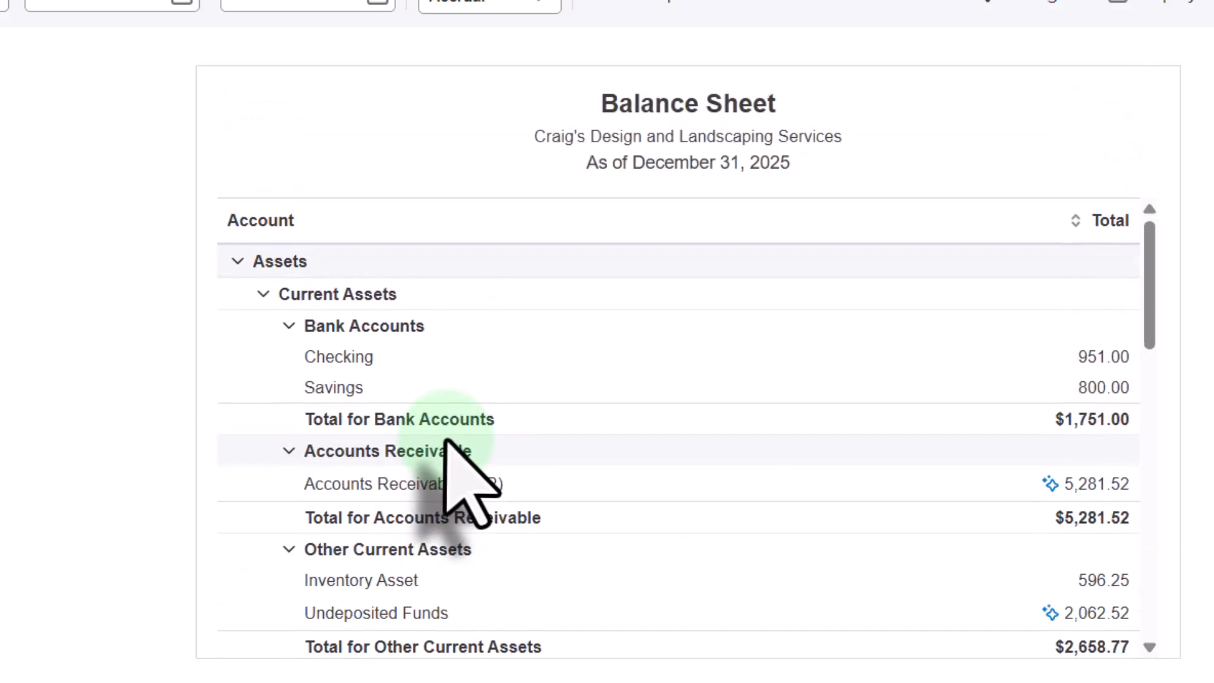
click(1103, 357)
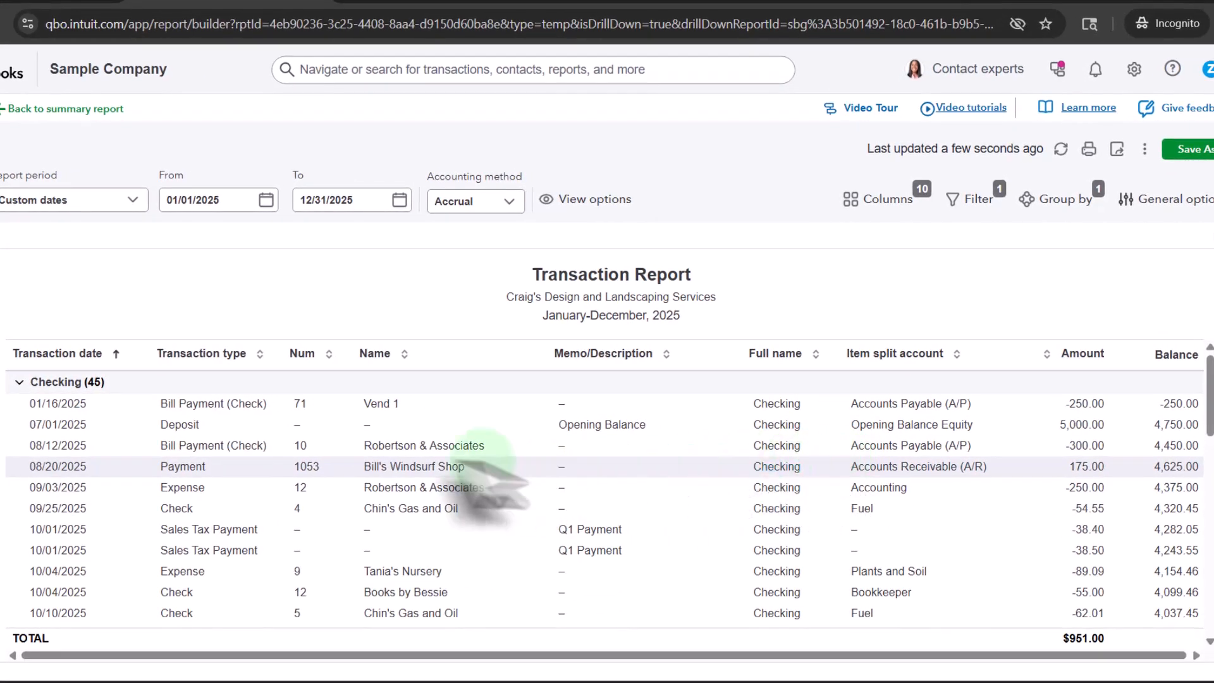
click(300, 404)
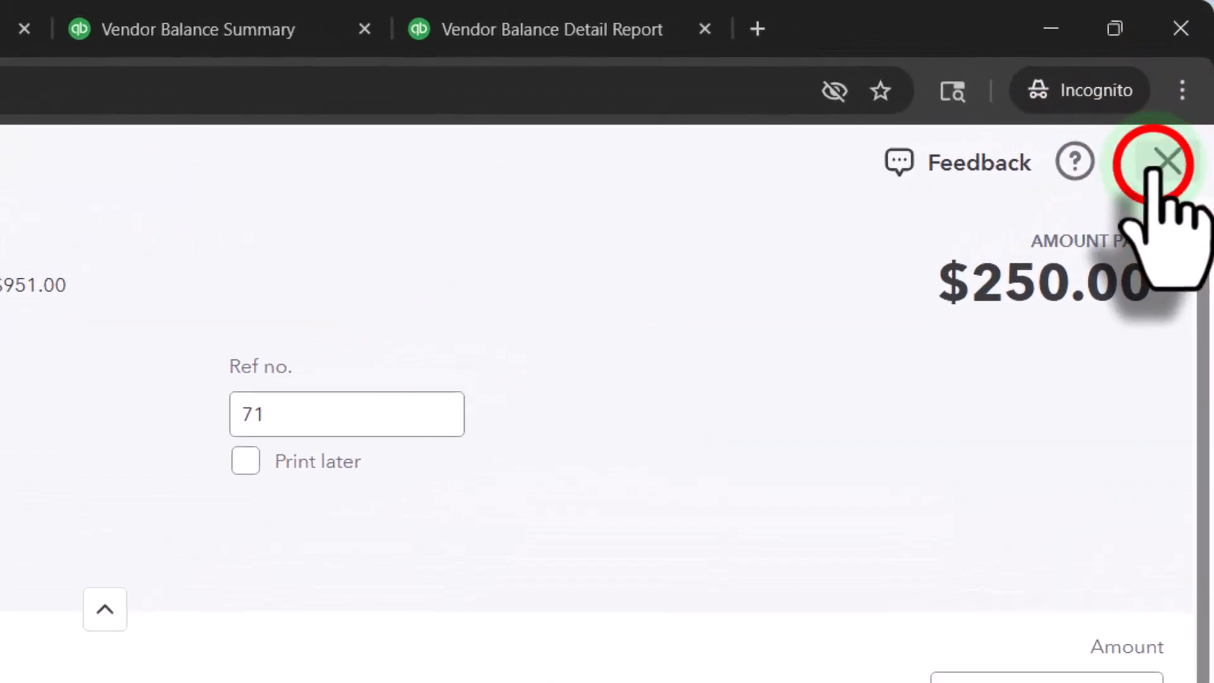
click(1163, 164)
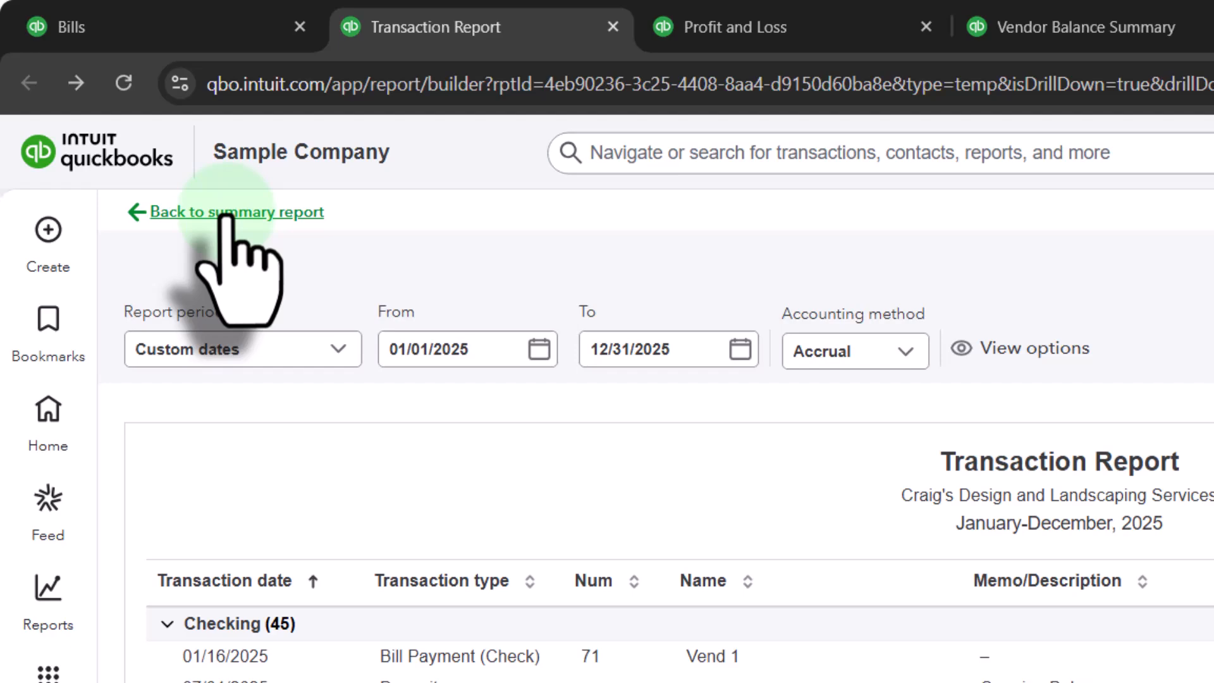
click(224, 214)
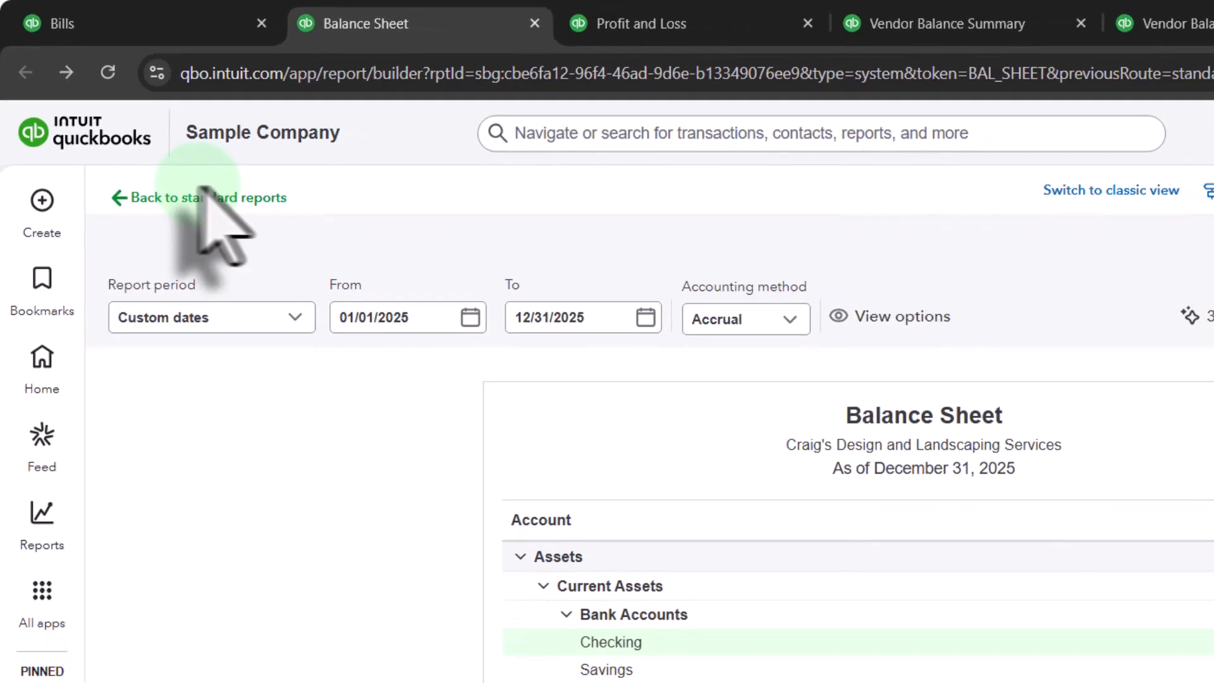
Step: Examine the Exp 1 expense in the Profit and Loss report
click(672, 37)
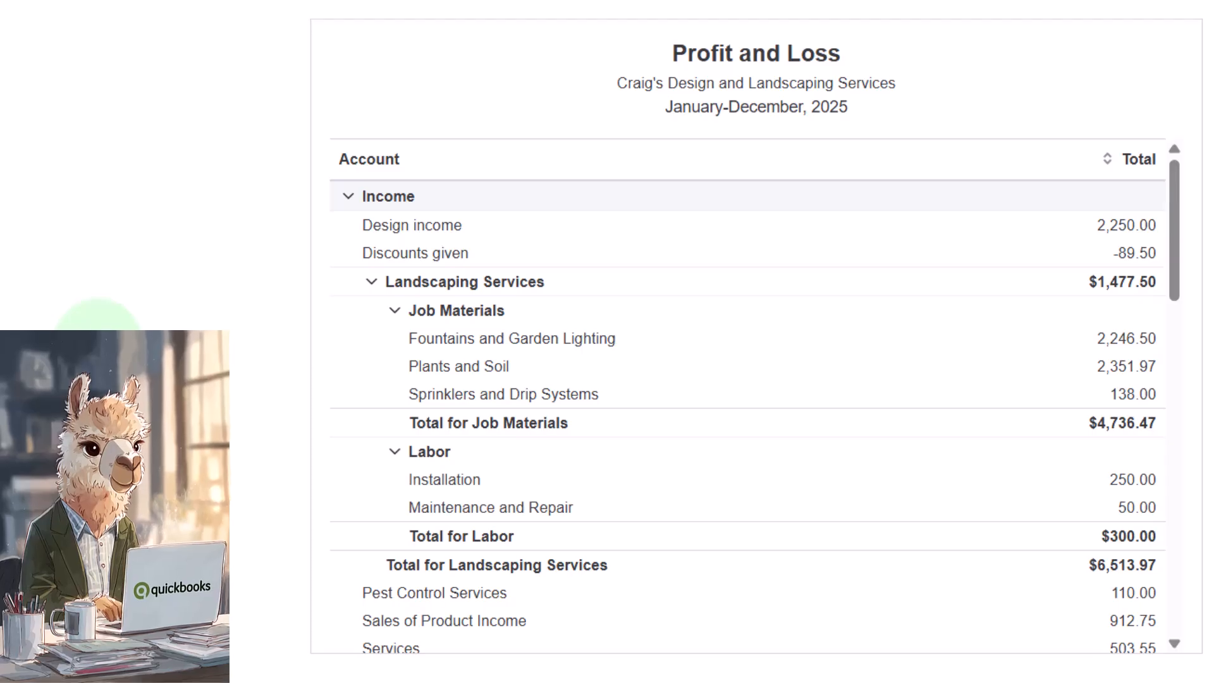
scroll(406, 488, down, 6)
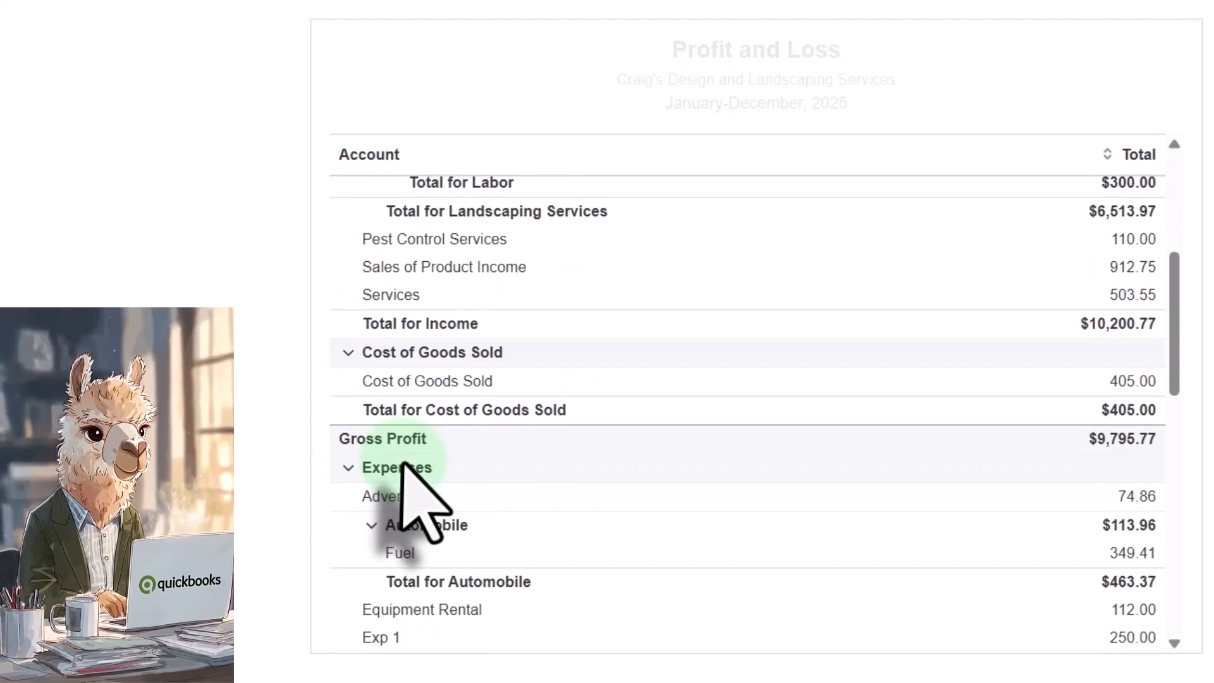
scroll(646, 355, down, 2)
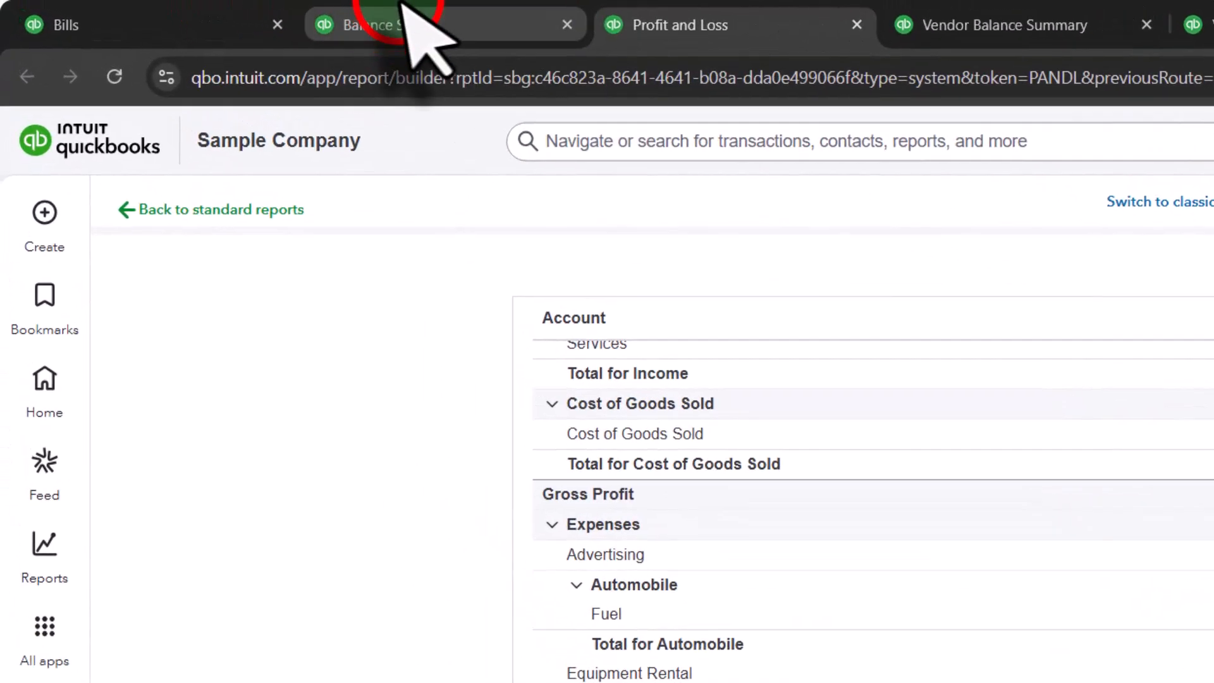
Step: Refresh the Vendor Balance Summary report and check its total
click(399, 21)
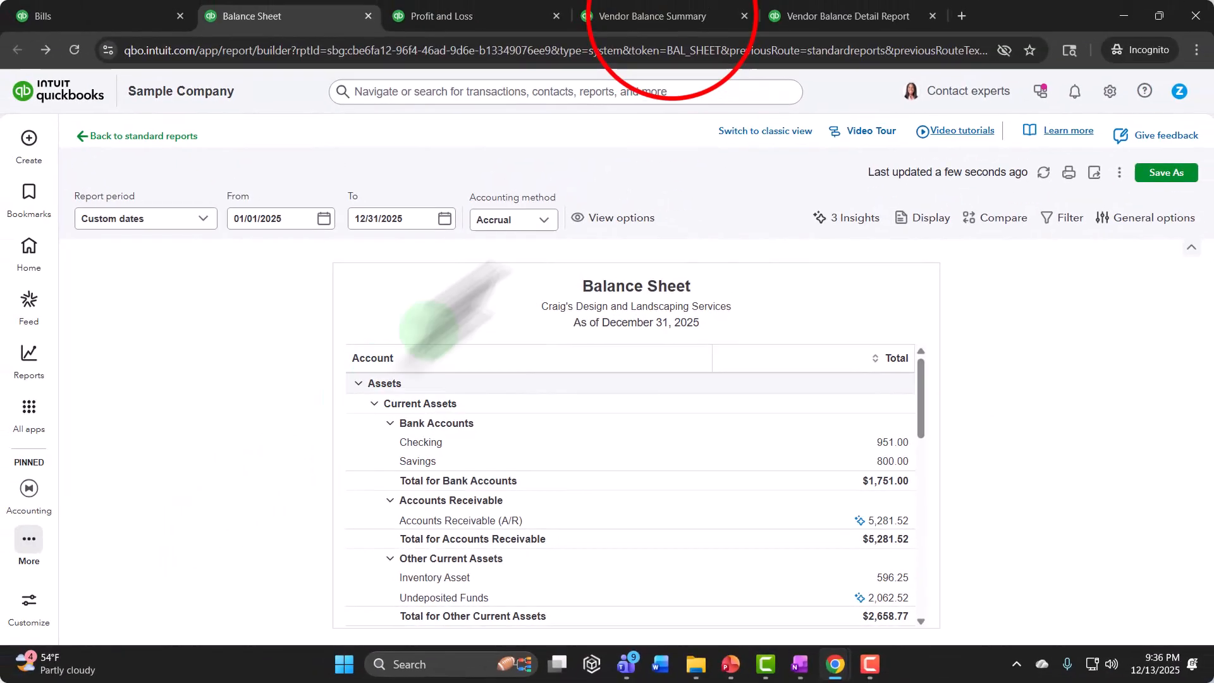
click(739, 15)
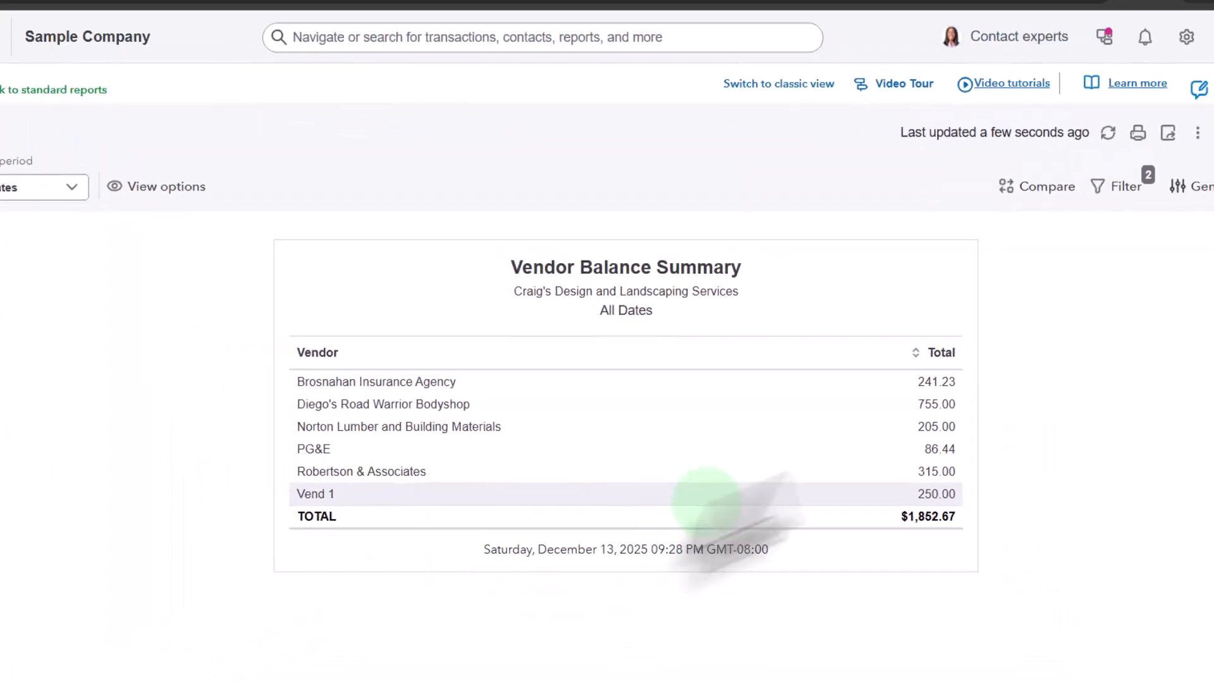
click(1107, 132)
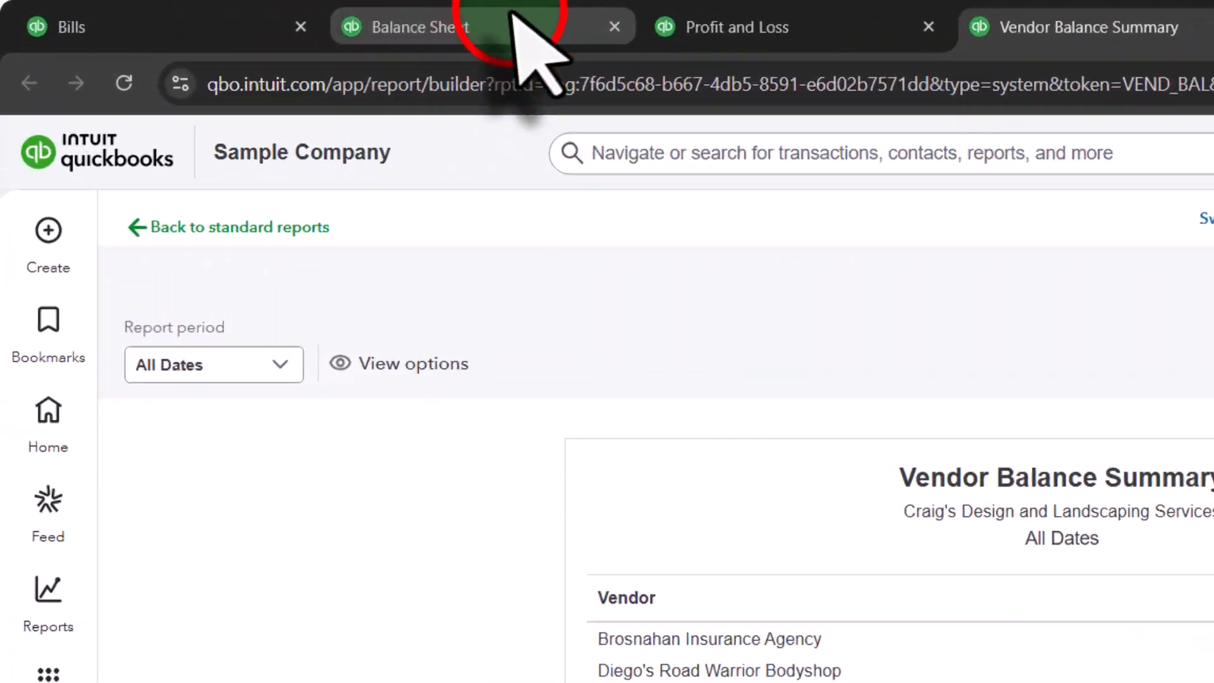
Step: Compare the Accounts Payable balance on the Balance Sheet with the Vendor Balance Summary total
click(512, 25)
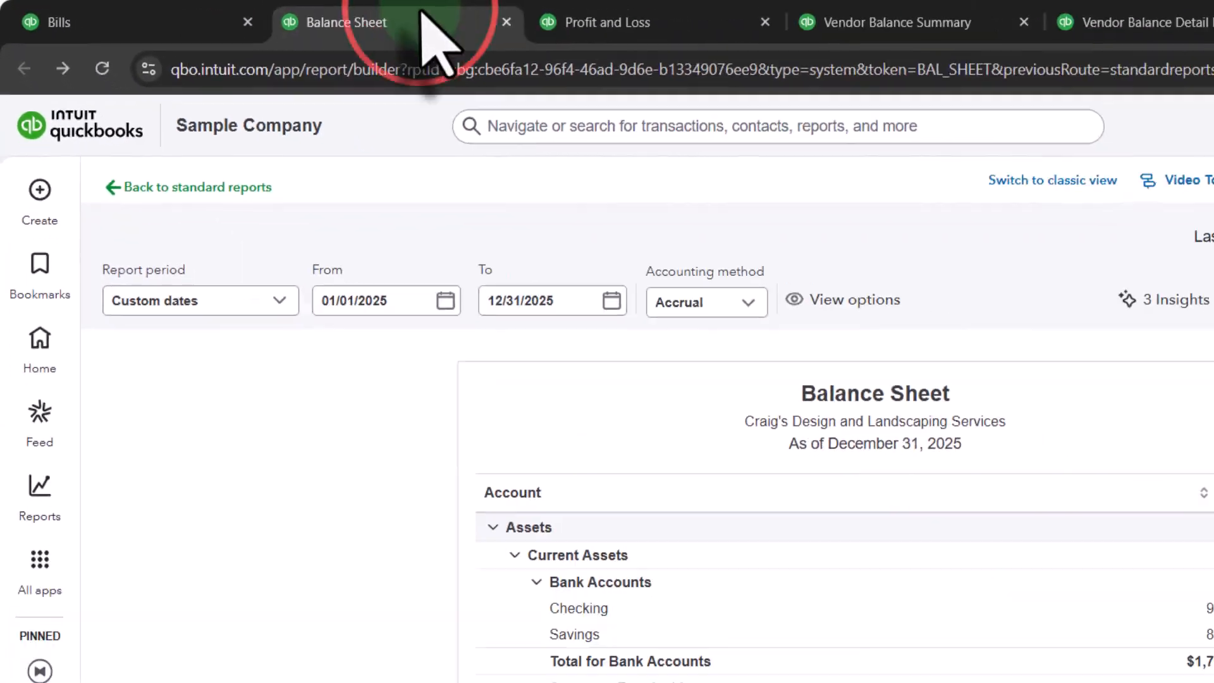
scroll(405, 633, down, 10)
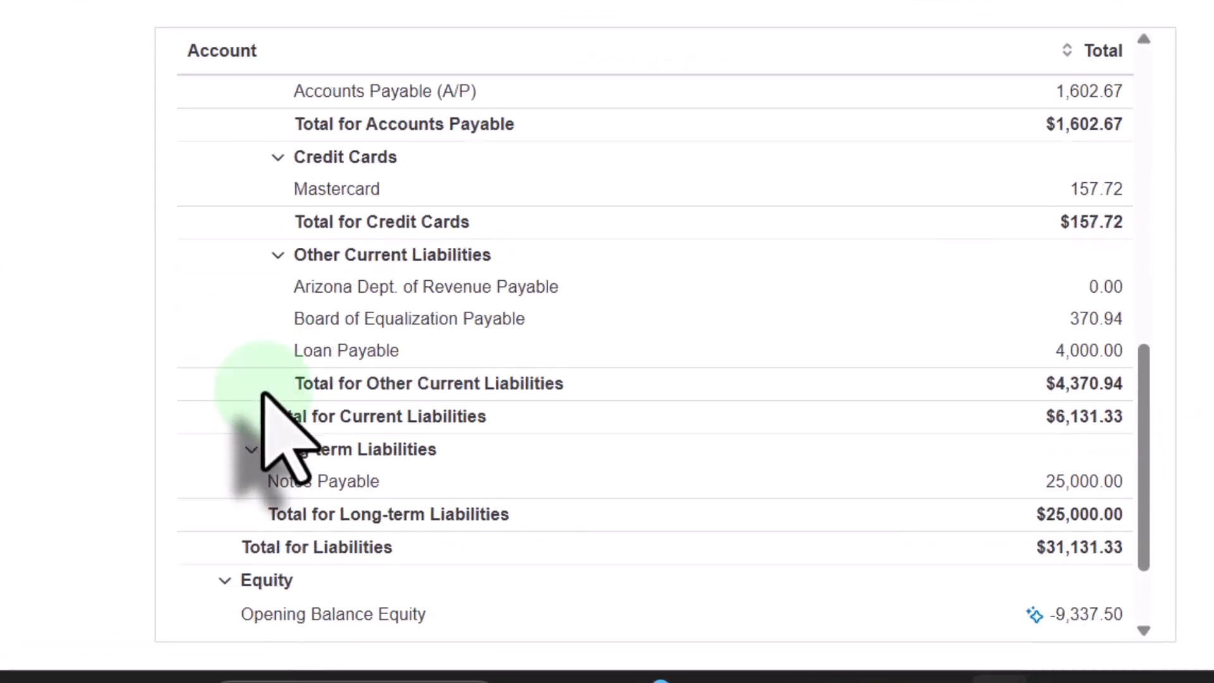
scroll(262, 393, down, 3)
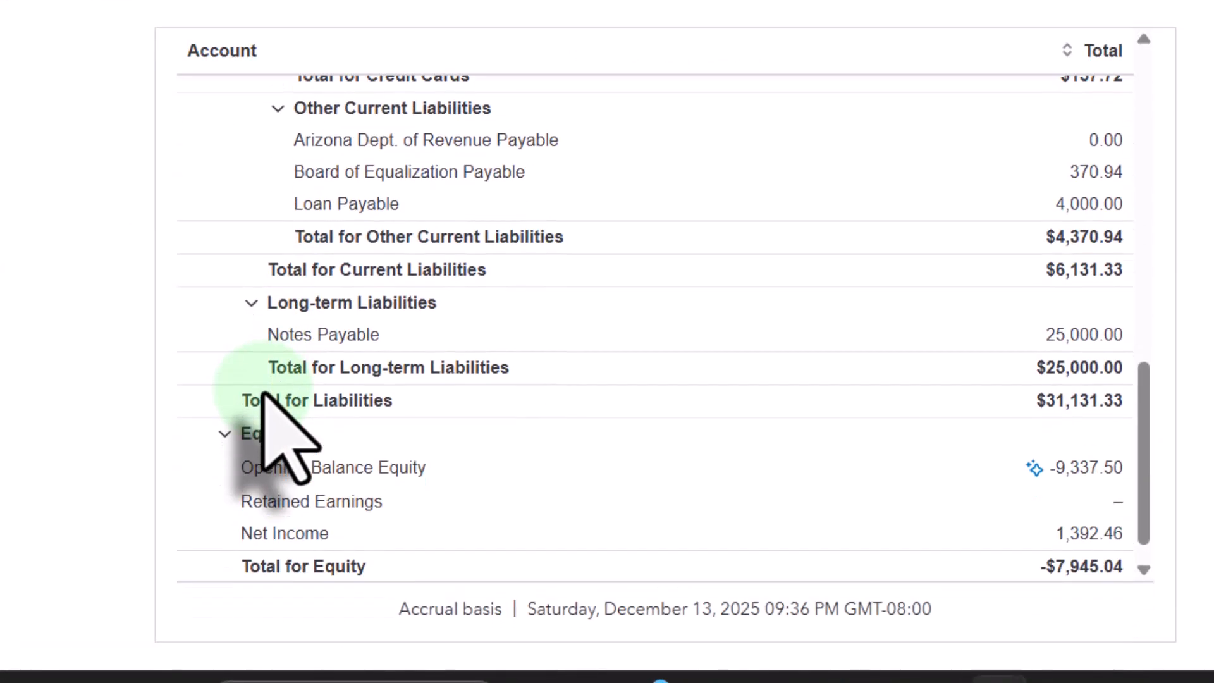
scroll(265, 393, up, 2)
scroll(270, 397, up, 2)
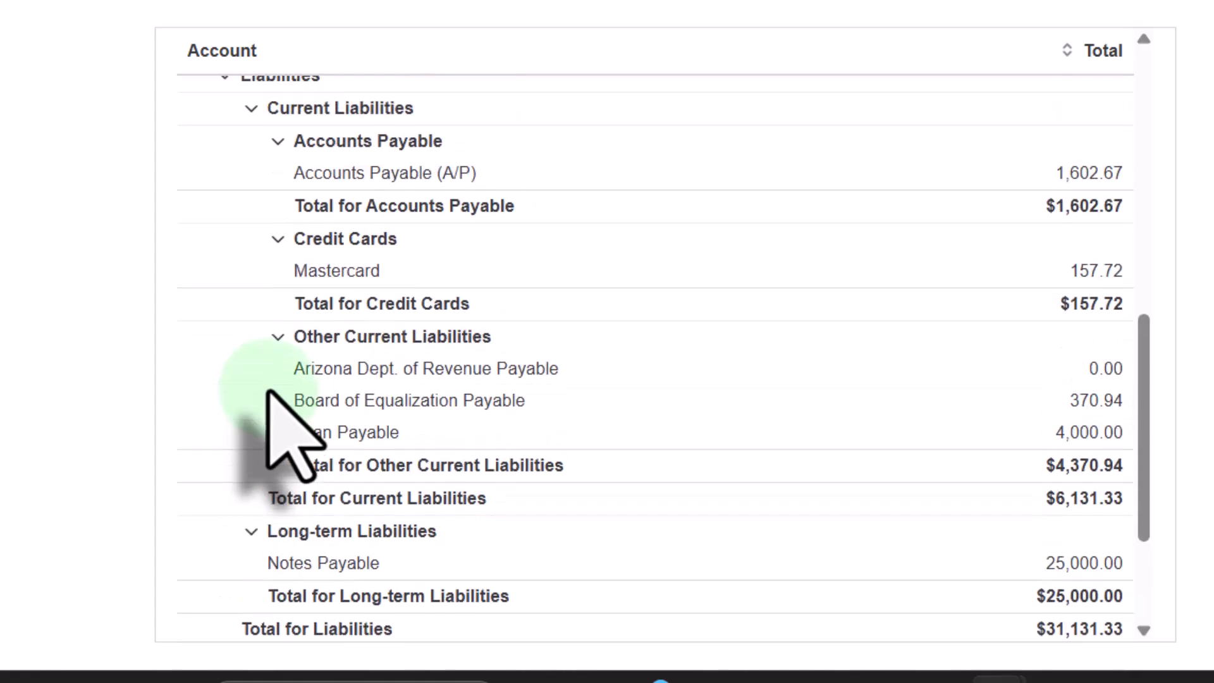
scroll(772, 379, up, 2)
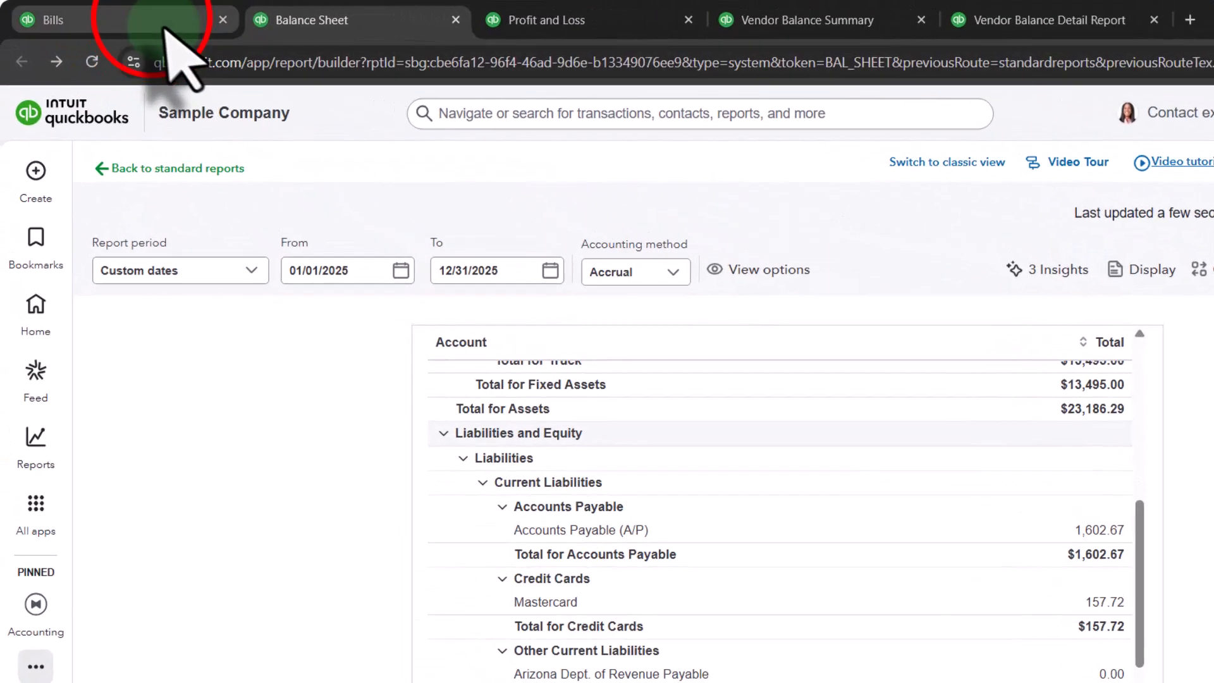
Step: Check the unpaid bills list and its open balance total for any remaining Vend 1 bill
click(163, 26)
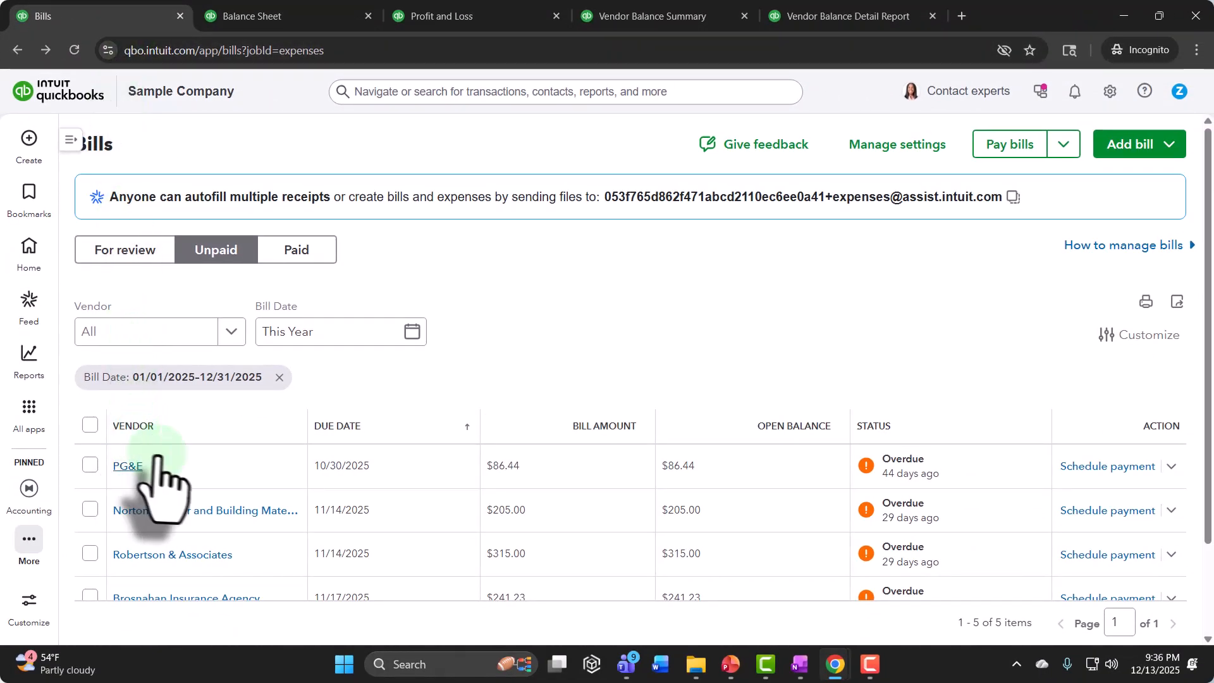
click(245, 476)
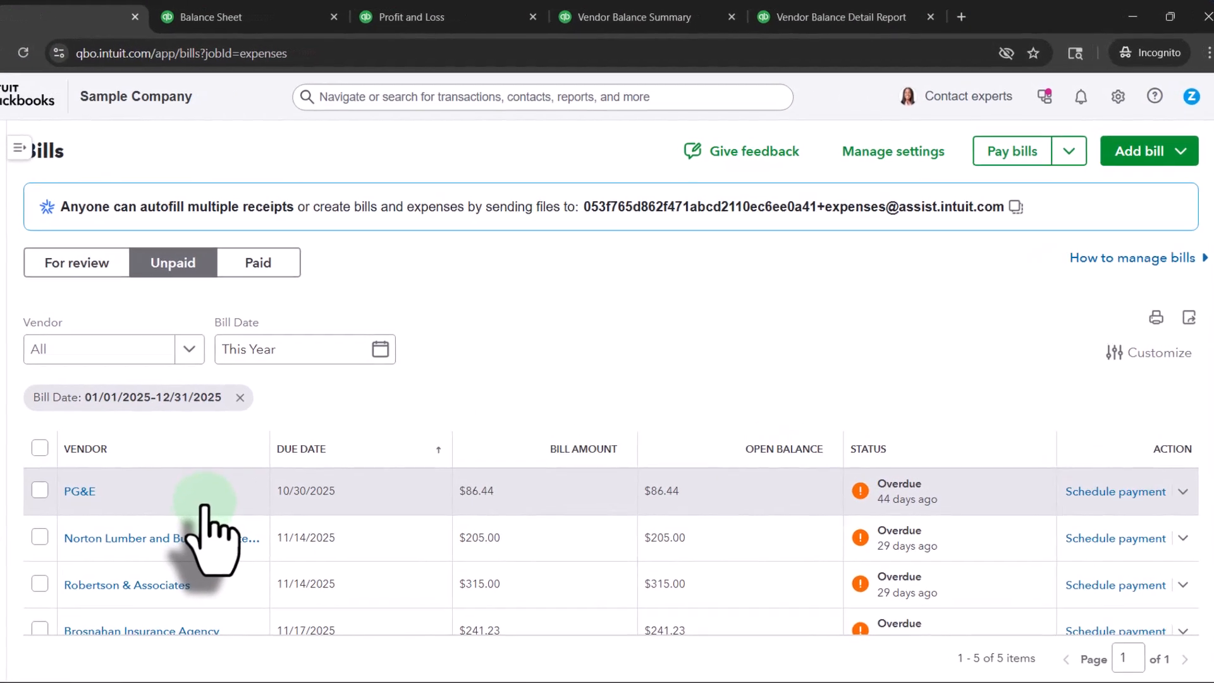
scroll(245, 487, down, 2)
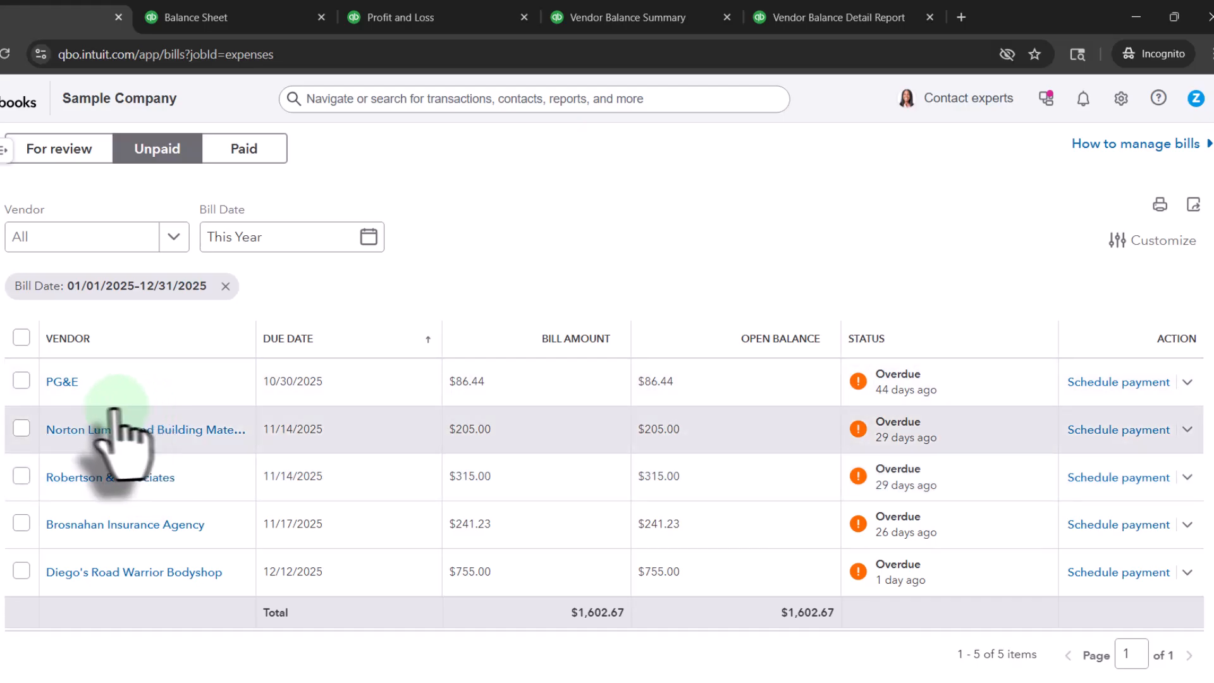
scroll(124, 410, up, 2)
Step: Open the Vend 1 bill from the paid bills list and go to its linked 01/16/2025 payment
click(249, 237)
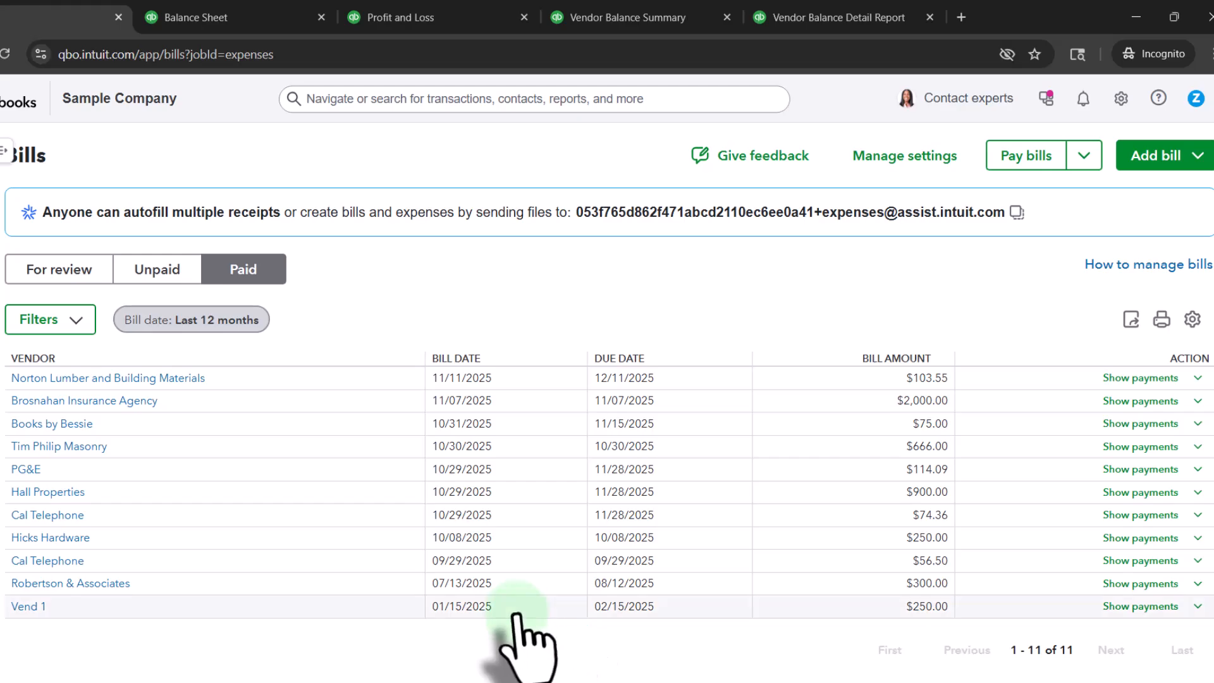
click(43, 607)
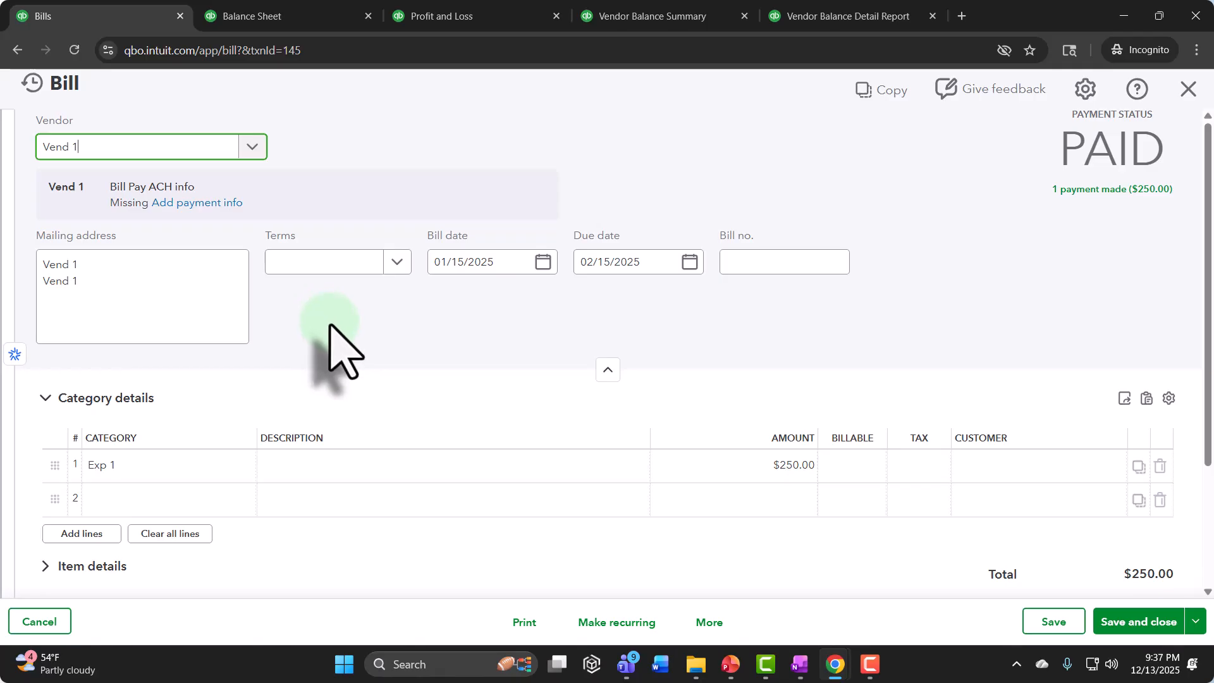
click(1115, 193)
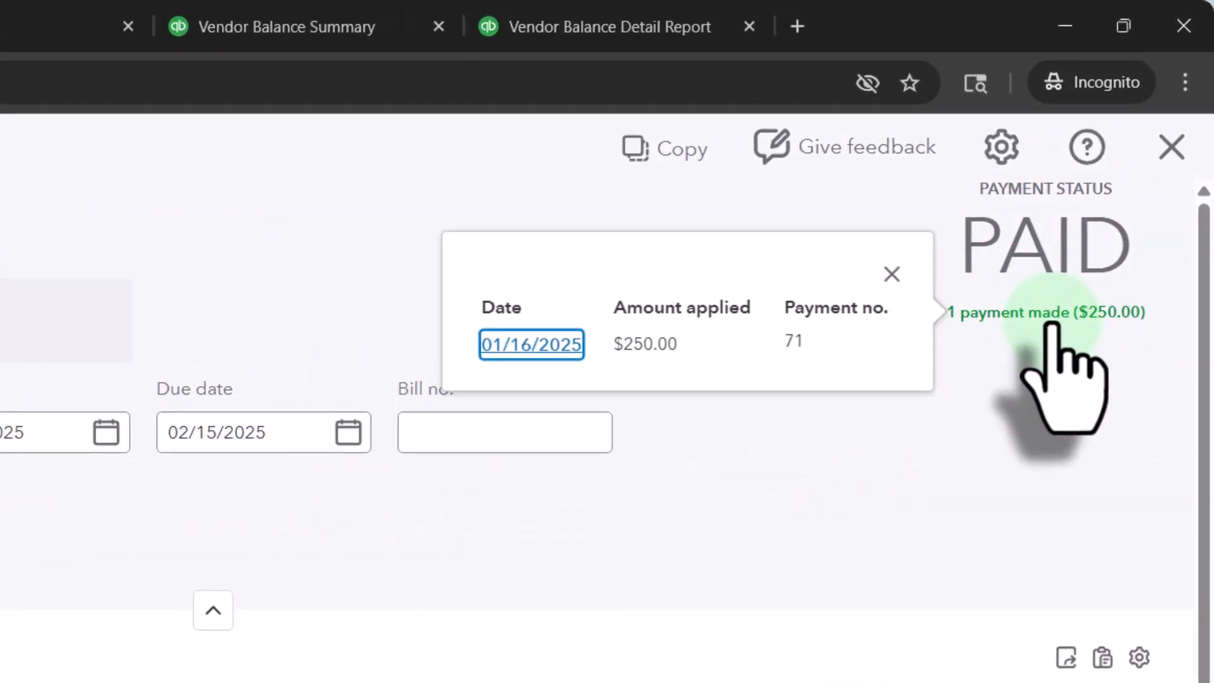
click(561, 350)
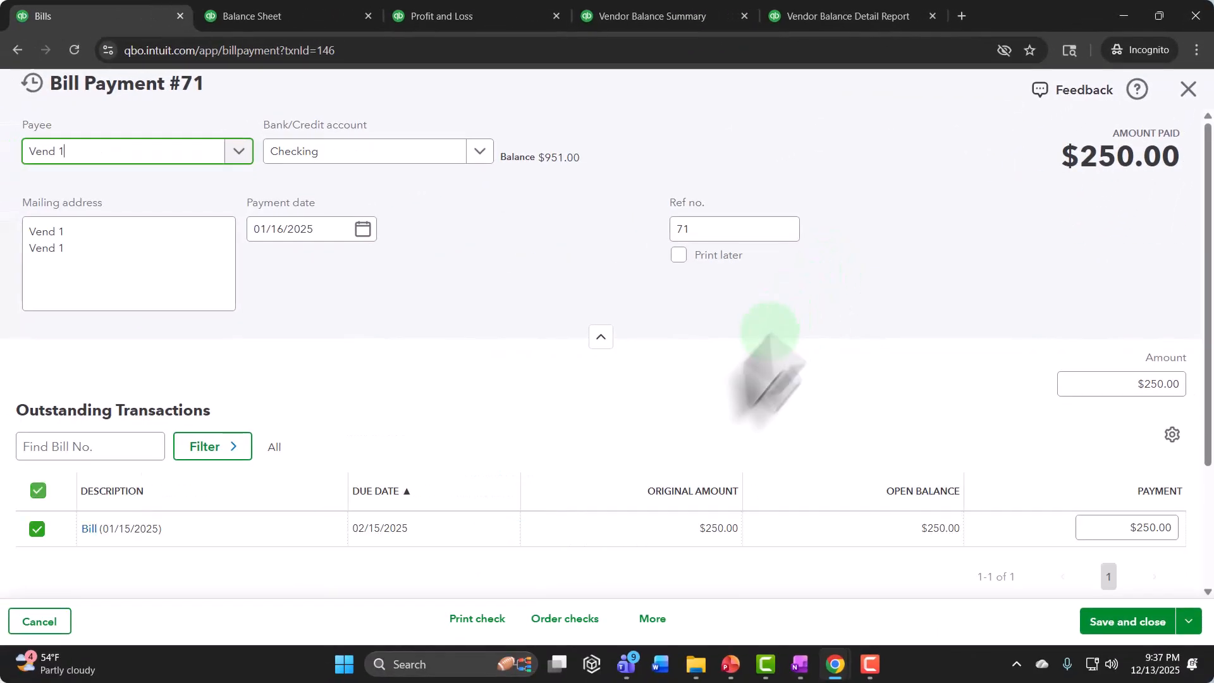
Step: Set the bill payment's reference number to Ele, save and close it, and accept modifying the linked transaction
click(725, 230)
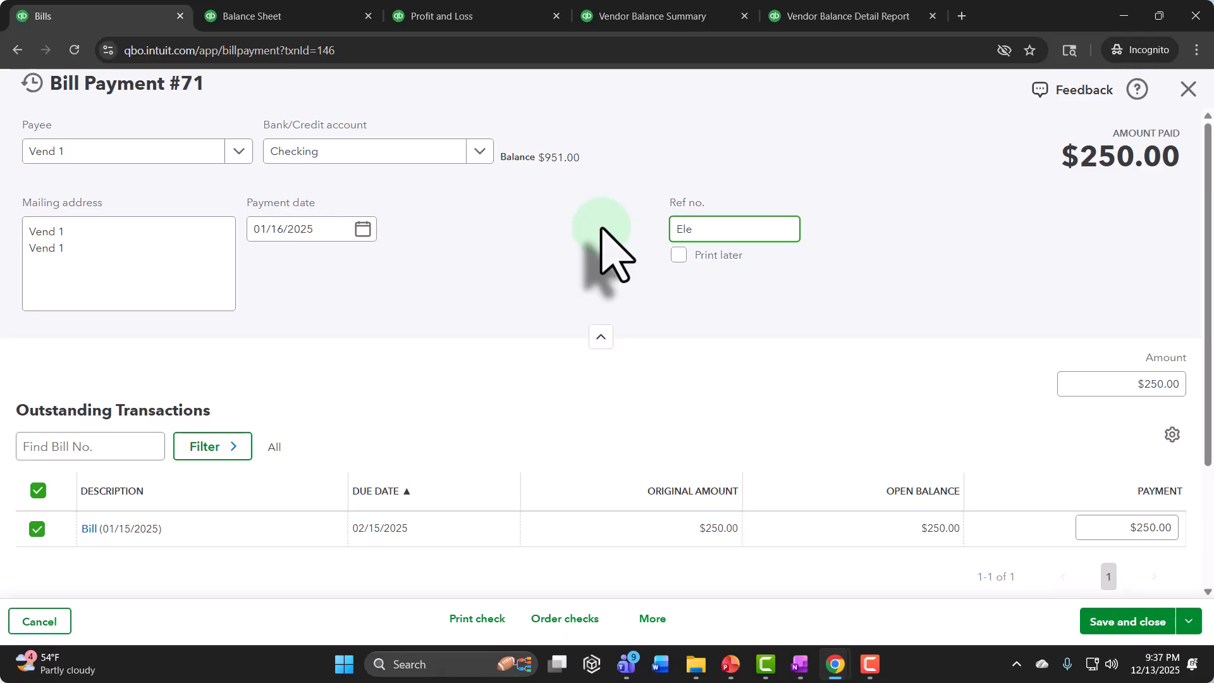
click(1118, 623)
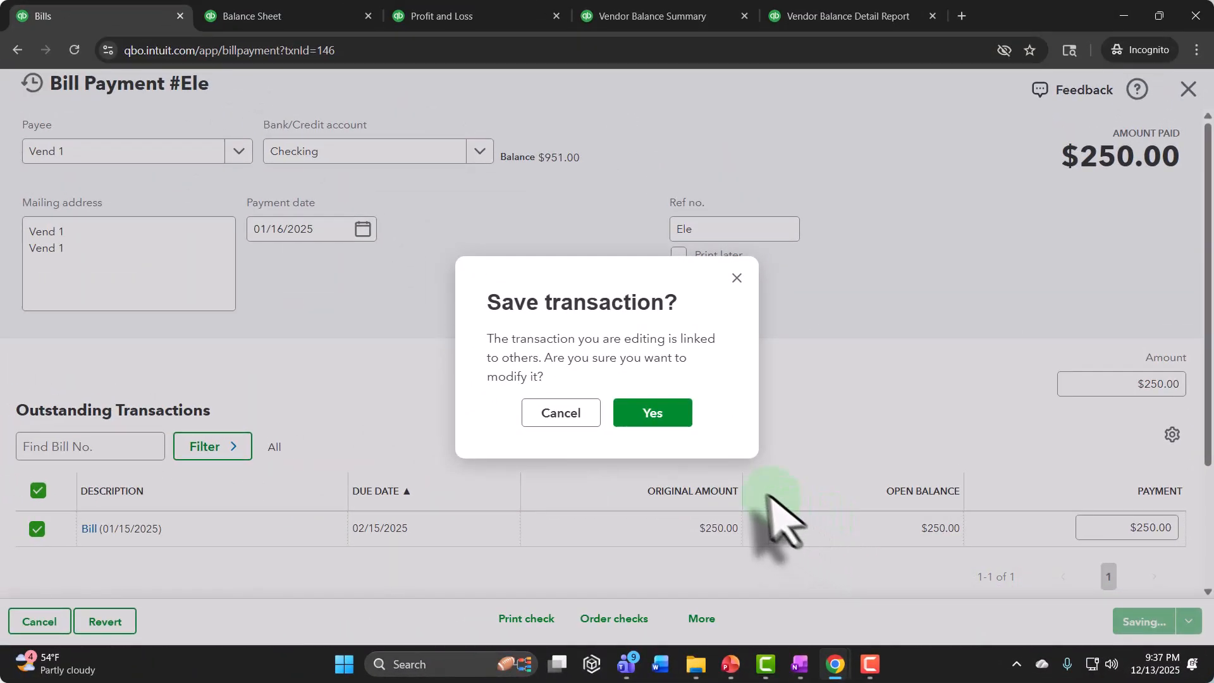
click(652, 414)
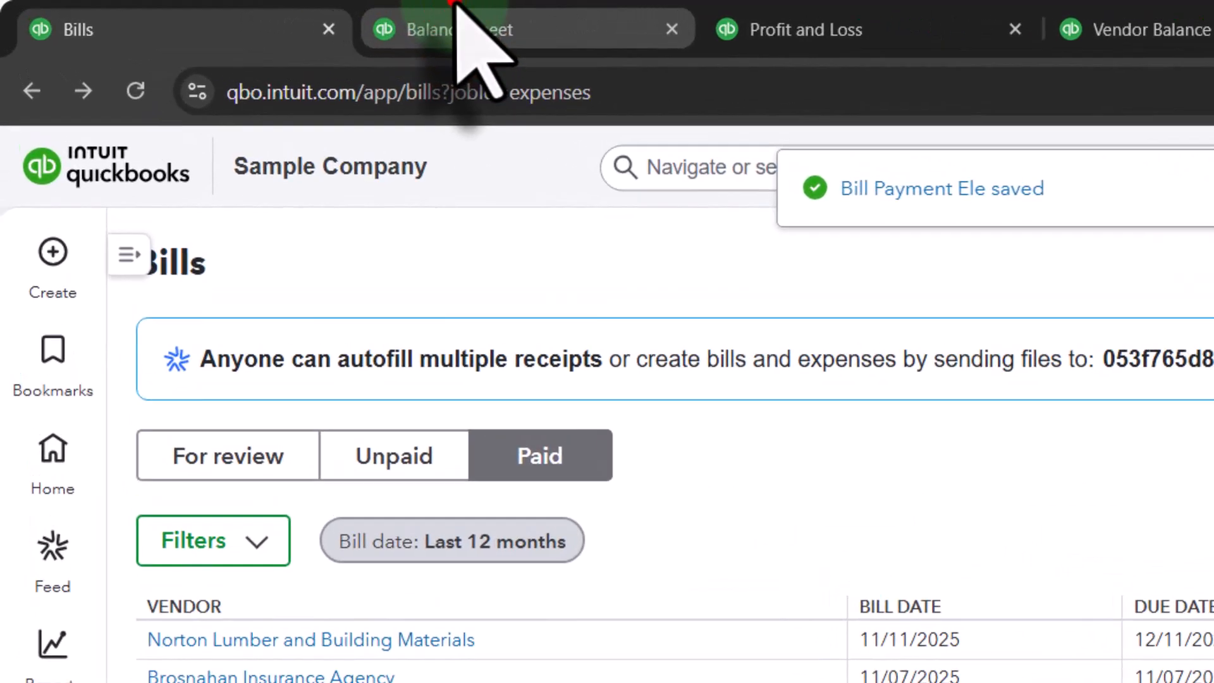
Step: Drill into the Balance Sheet's Checking amount, review the 01/16/2025 Vend 1 bill payment, and close it
click(456, 7)
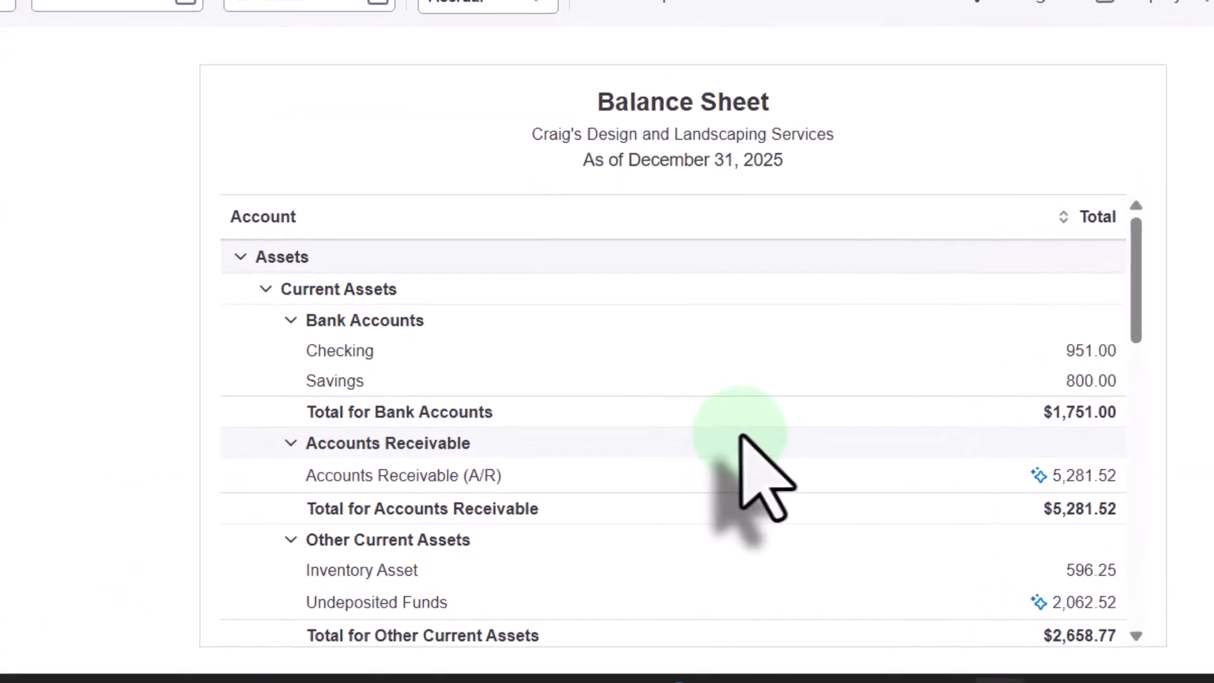
click(1079, 350)
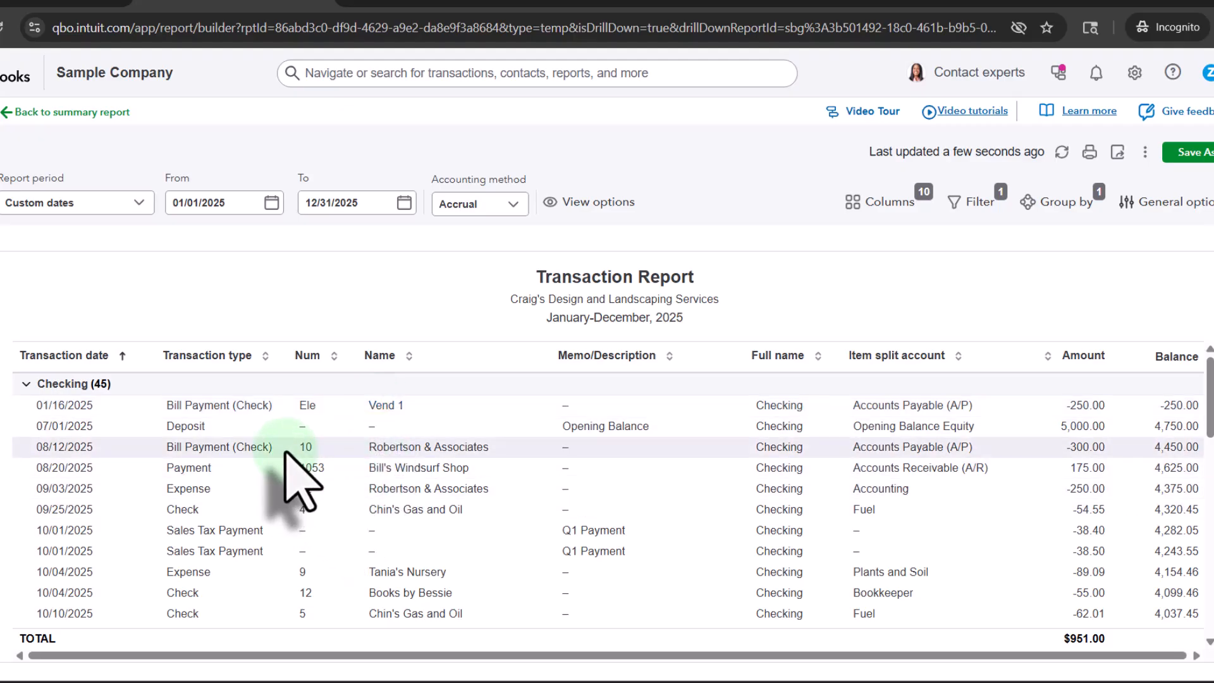
click(1083, 405)
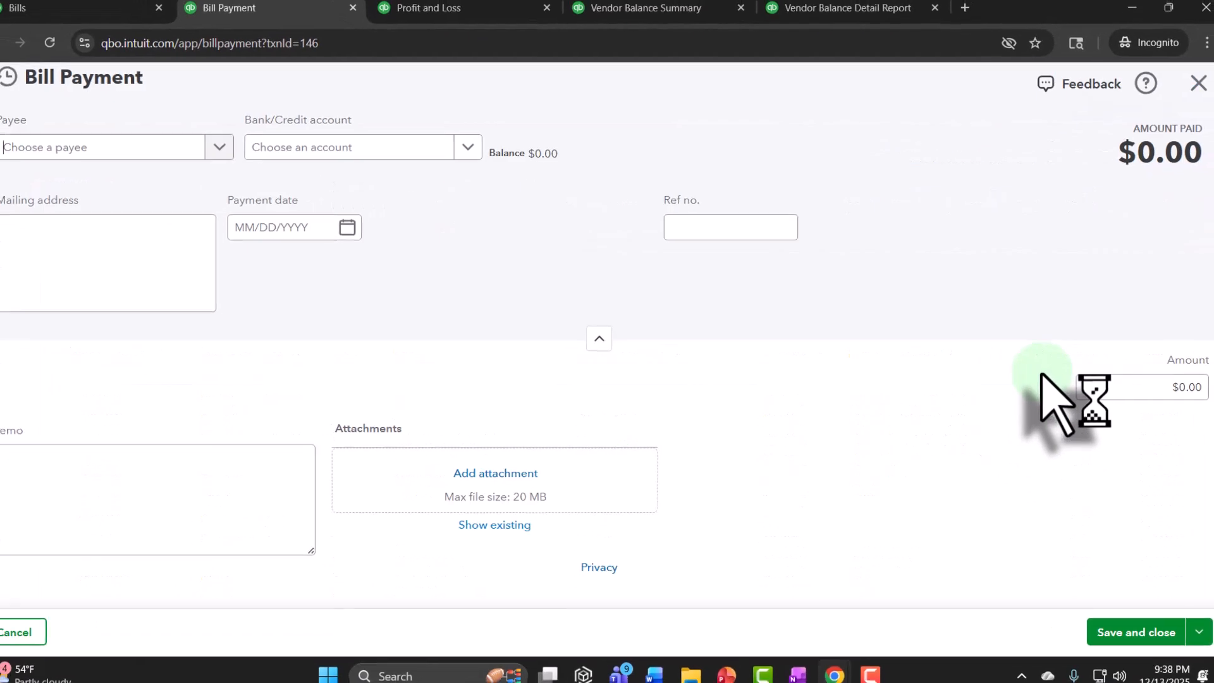
scroll(483, 389, down, 1)
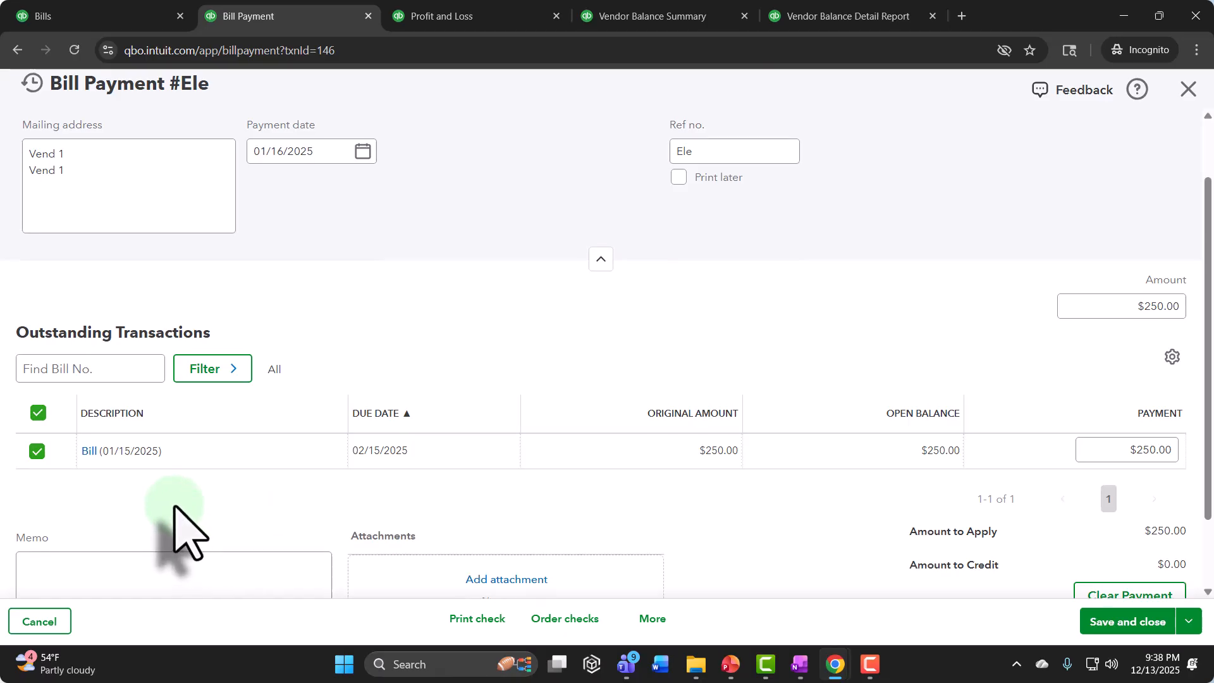
scroll(180, 524, up, 2)
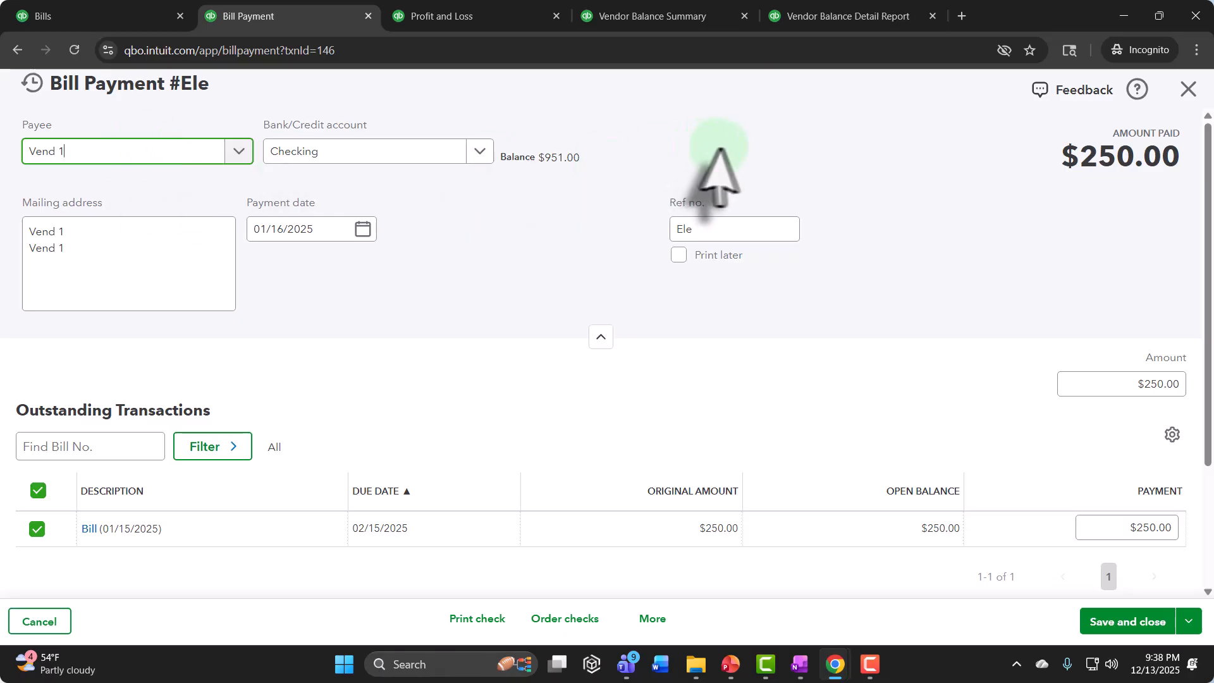
click(1189, 92)
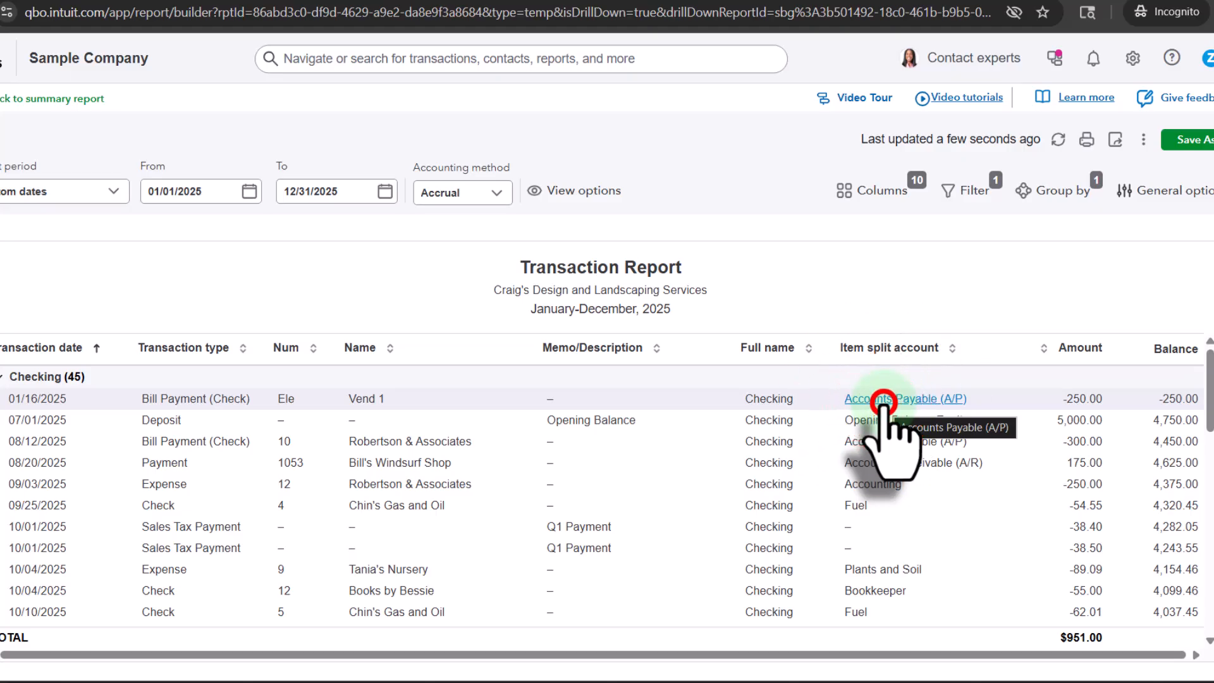
Step: Reopen the Vend 1 payment from its Accounts Payable split, view the linked bill, and return to the Balance Sheet
click(883, 400)
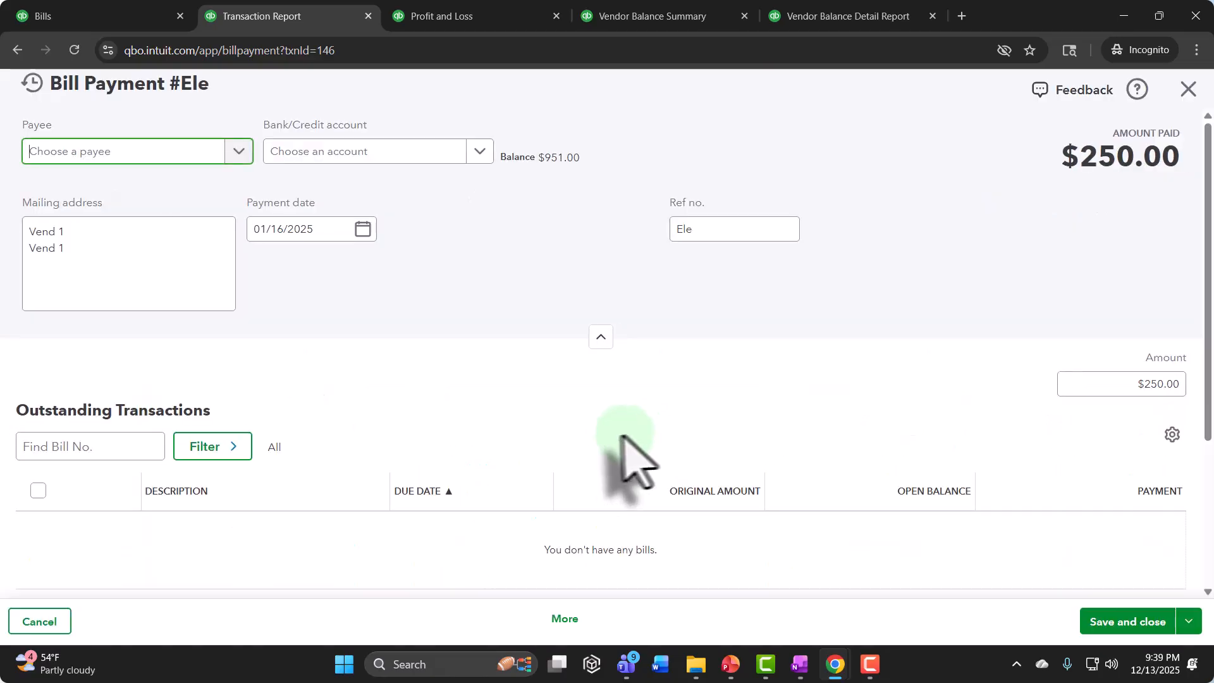
scroll(324, 314, down, 3)
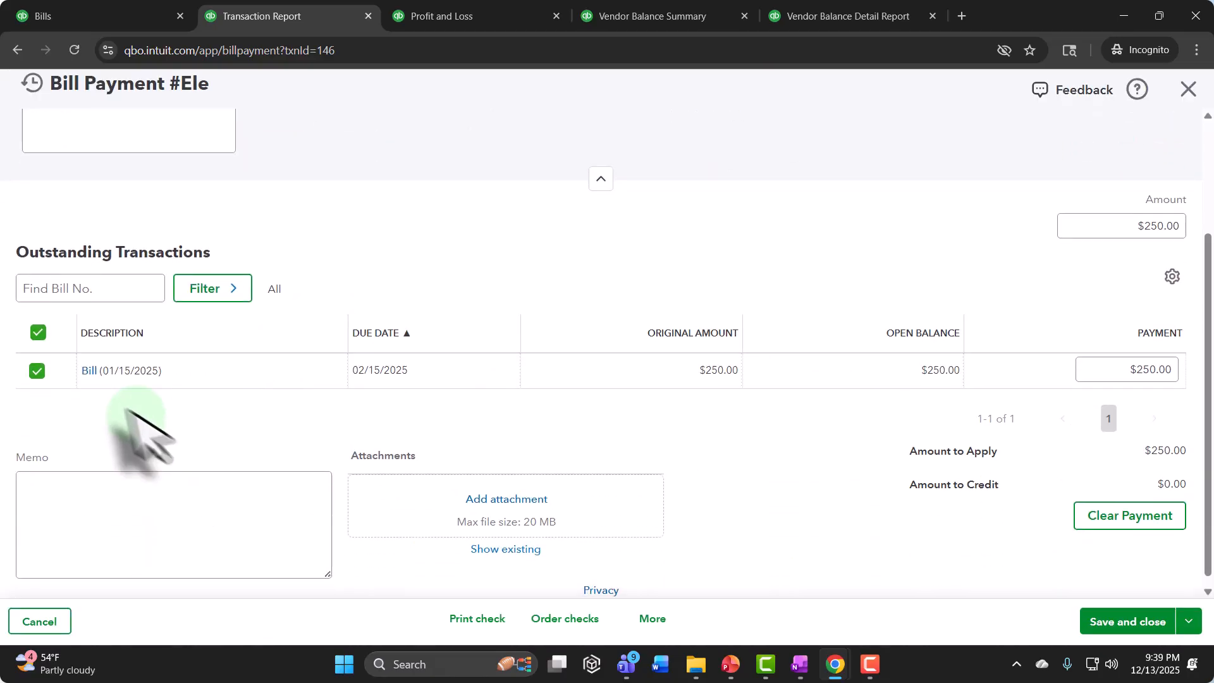
click(87, 372)
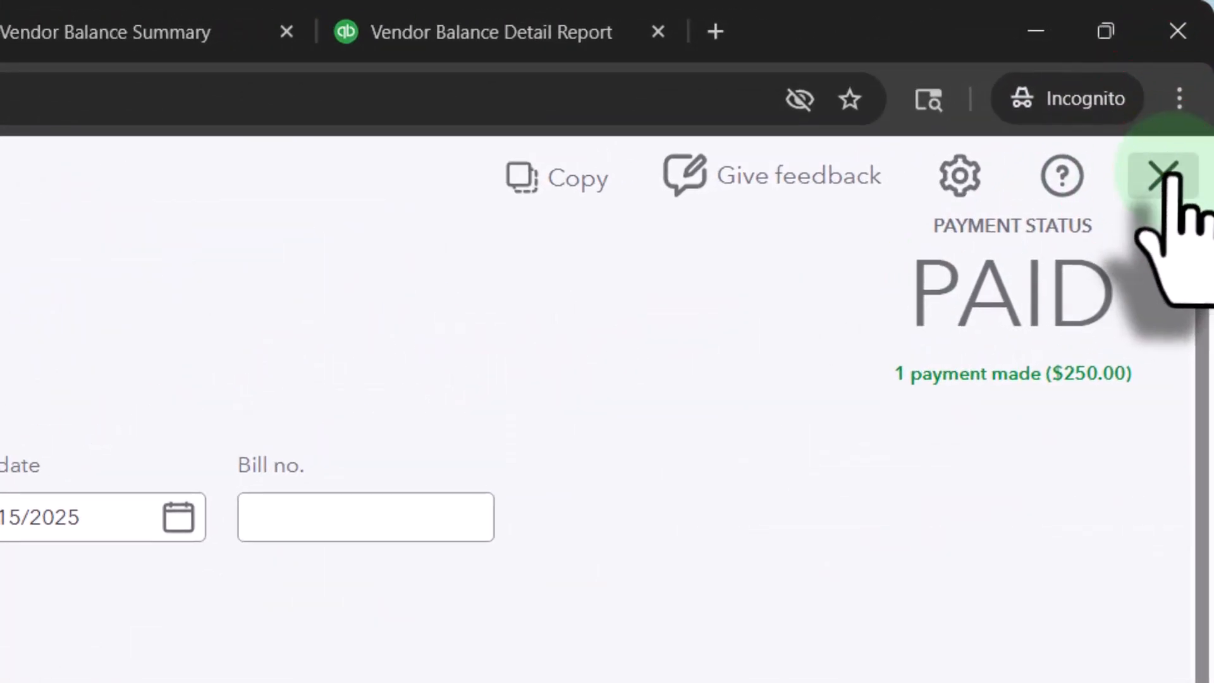
click(1163, 176)
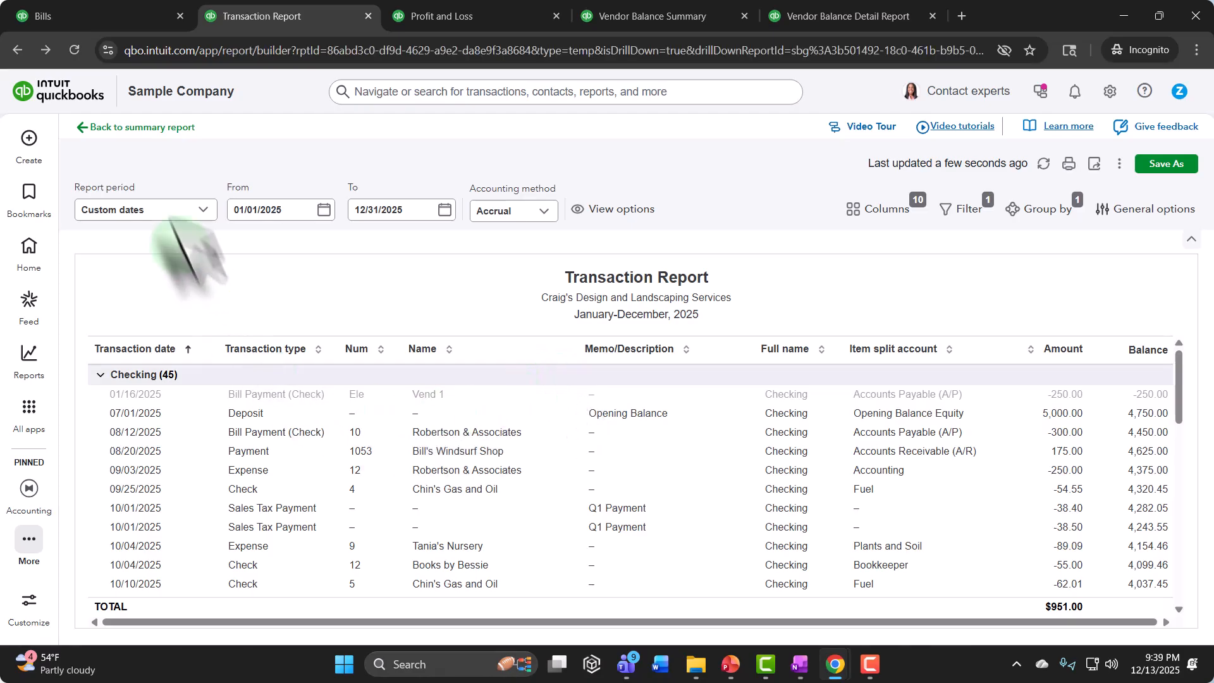
click(143, 127)
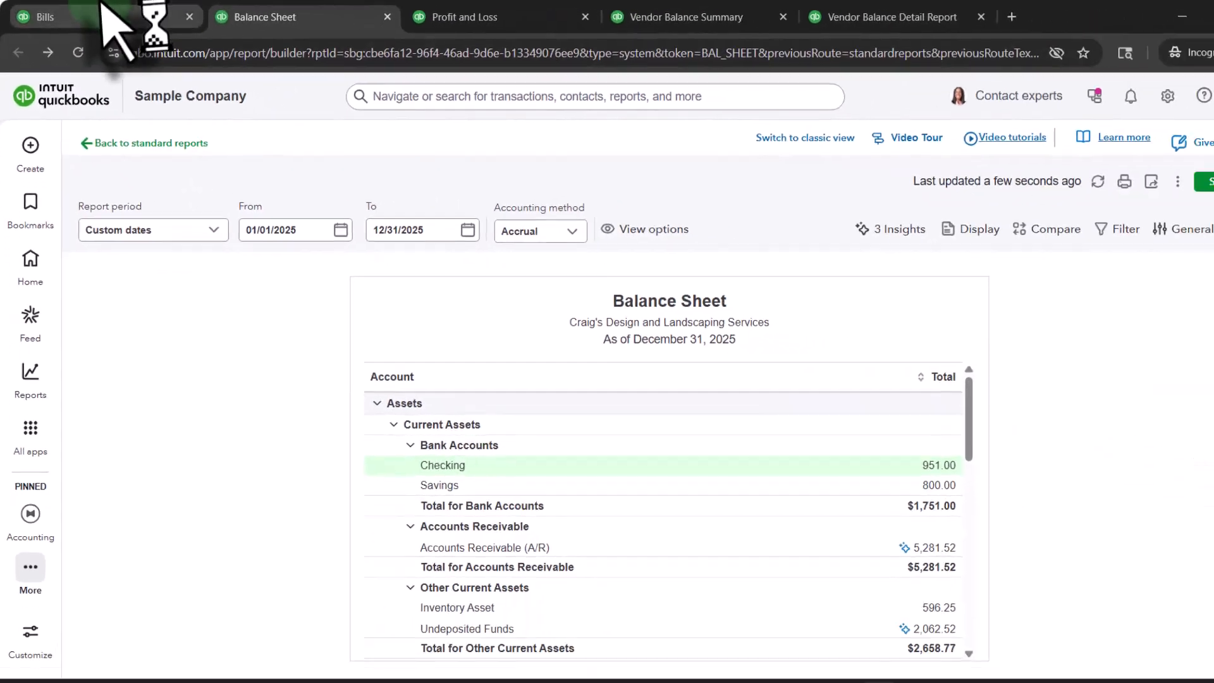
Step: Go back to the Bills page, open the Vendors list under Expenses & Bills, and collapse the expanded navigation
click(103, 13)
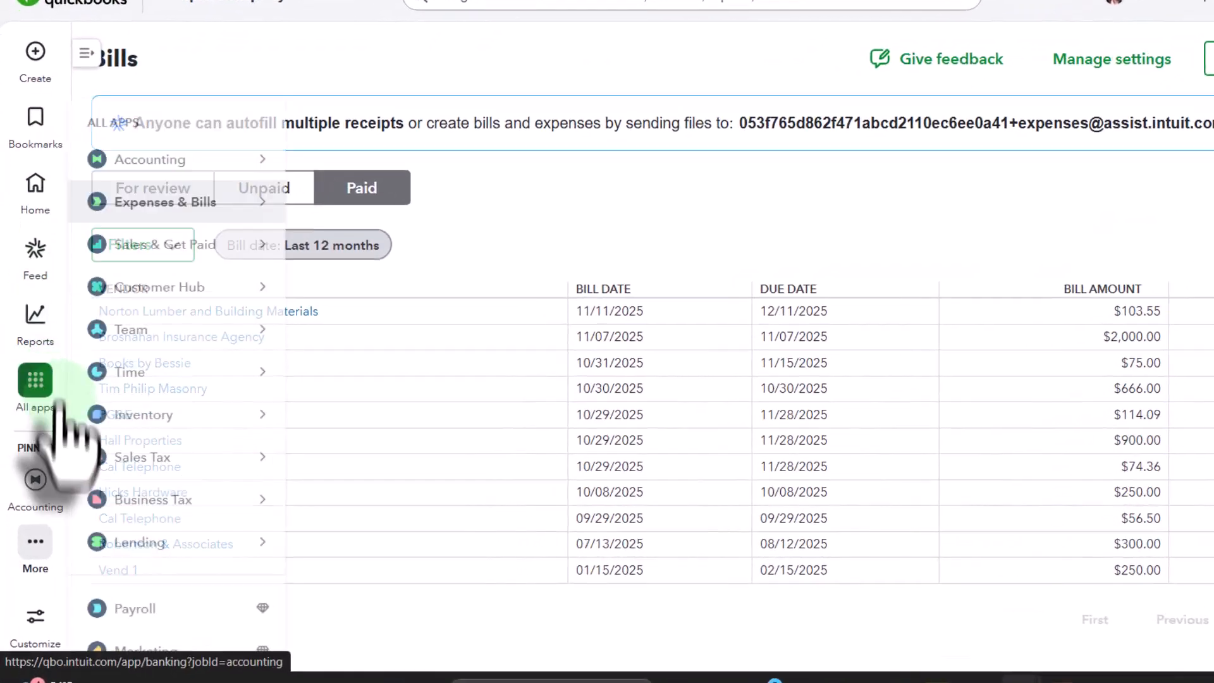
click(32, 416)
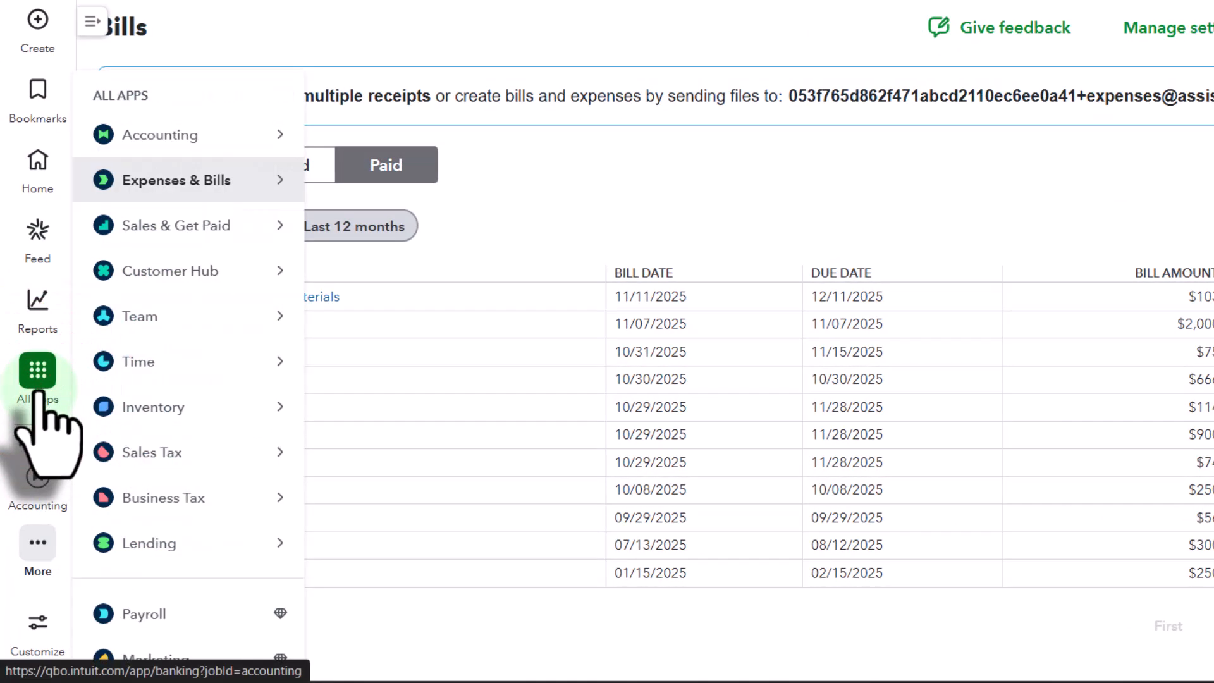
click(171, 183)
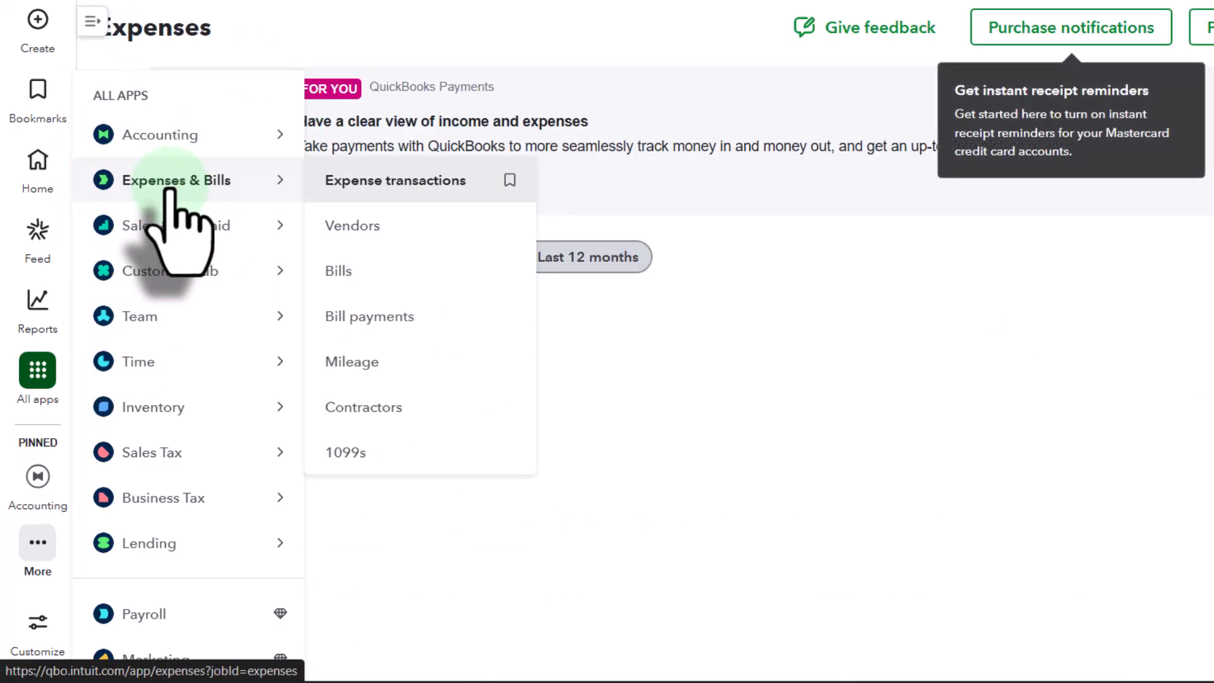
click(93, 21)
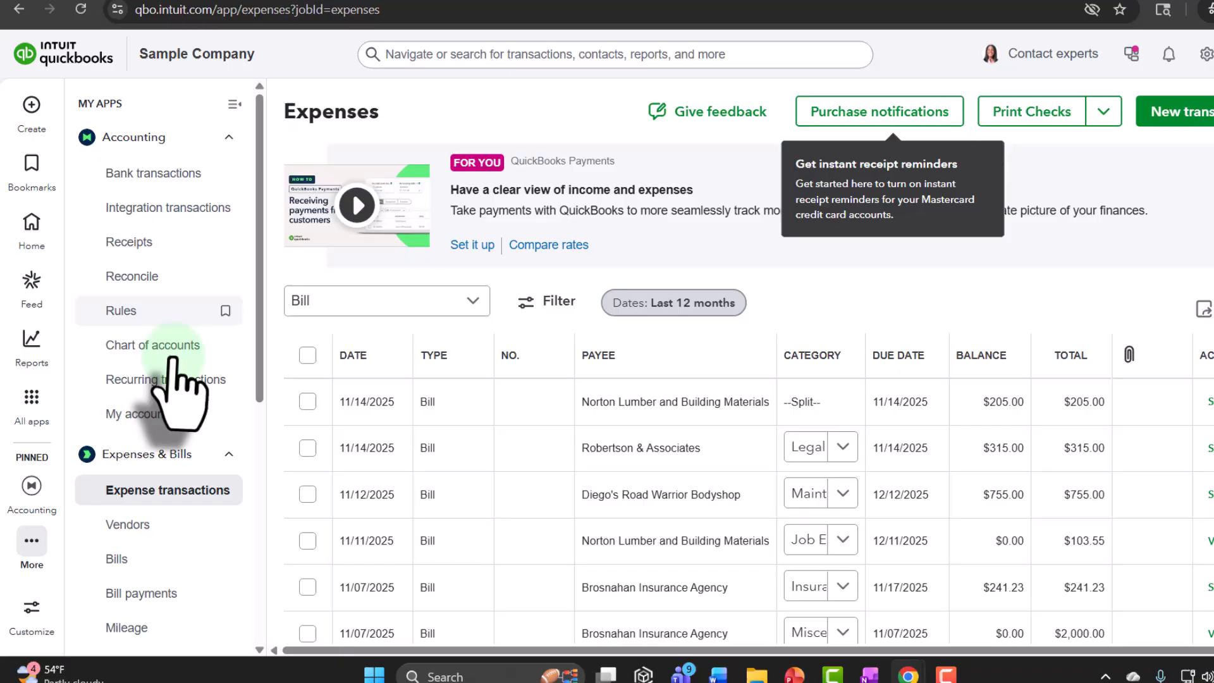
scroll(167, 399, down, 3)
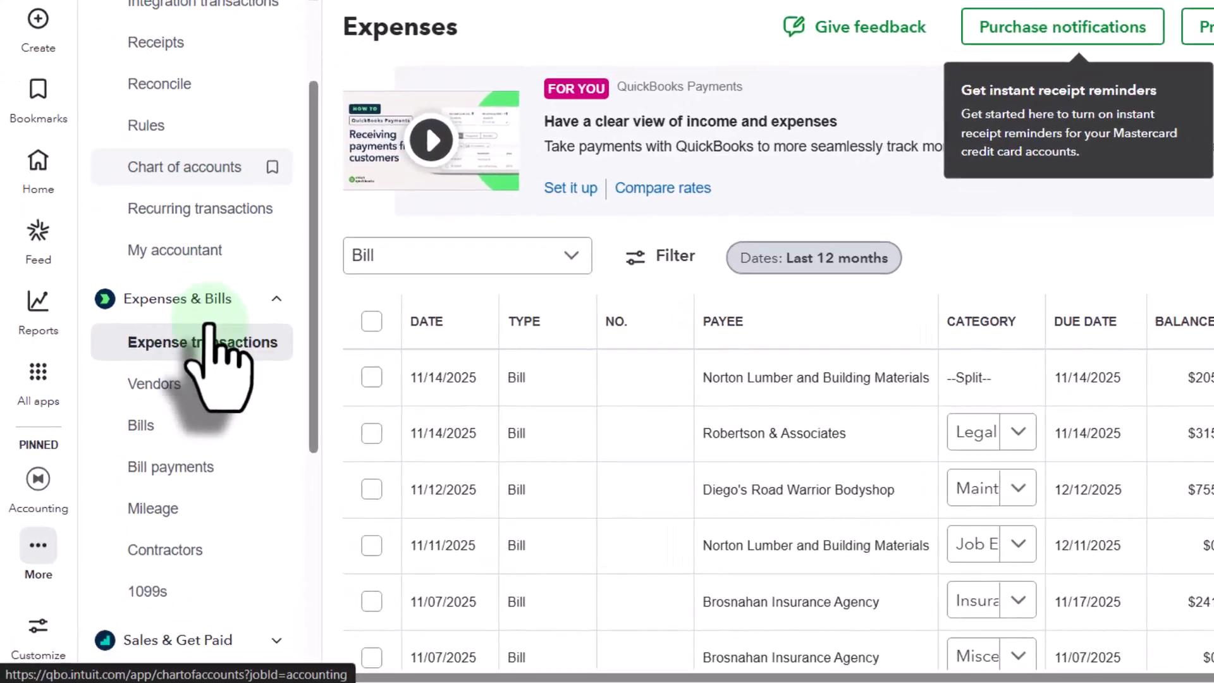
click(148, 366)
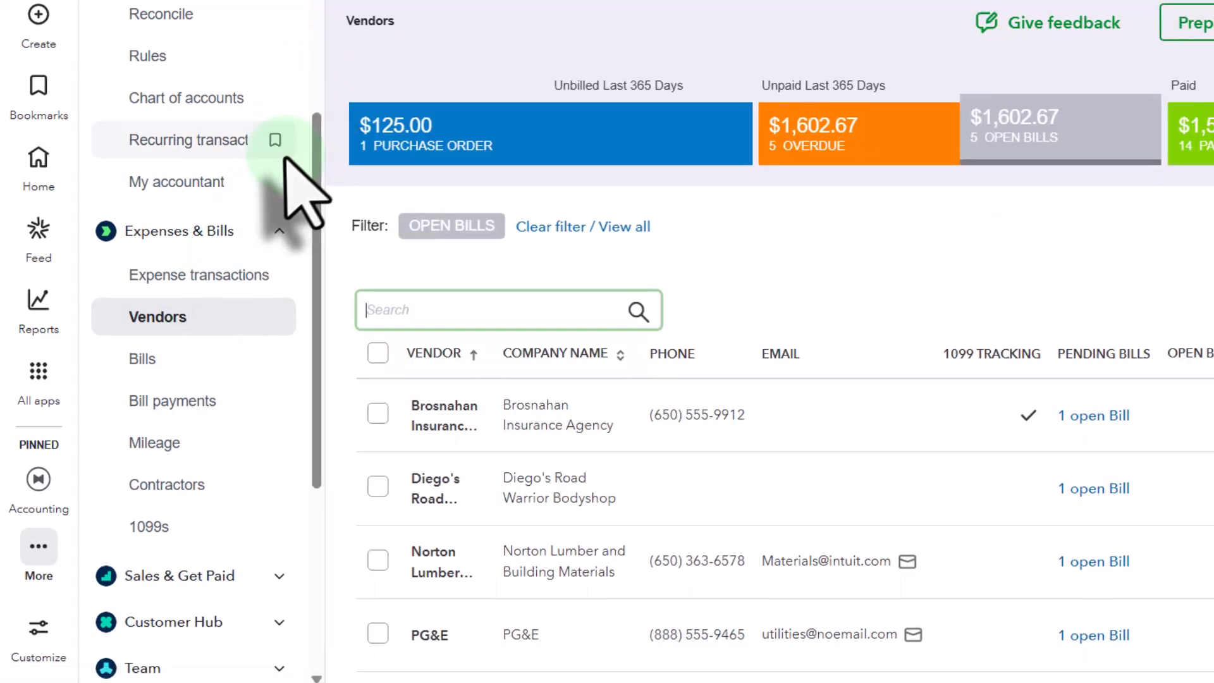
scroll(297, 193, up, 3)
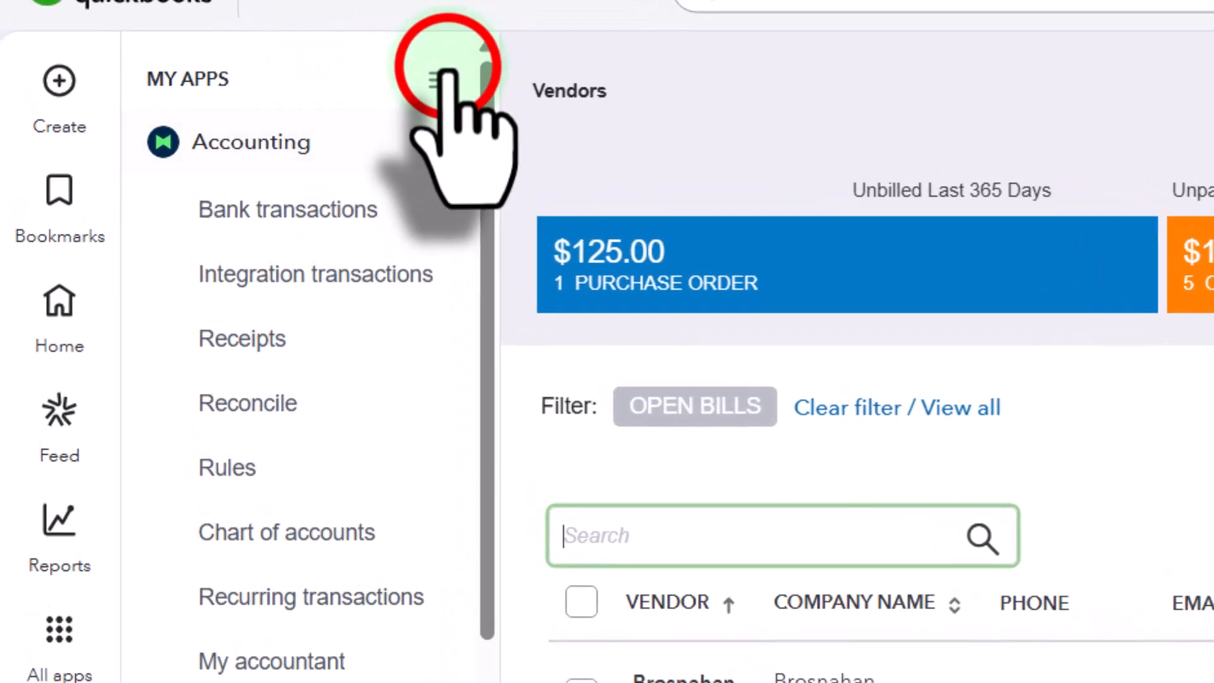
click(446, 75)
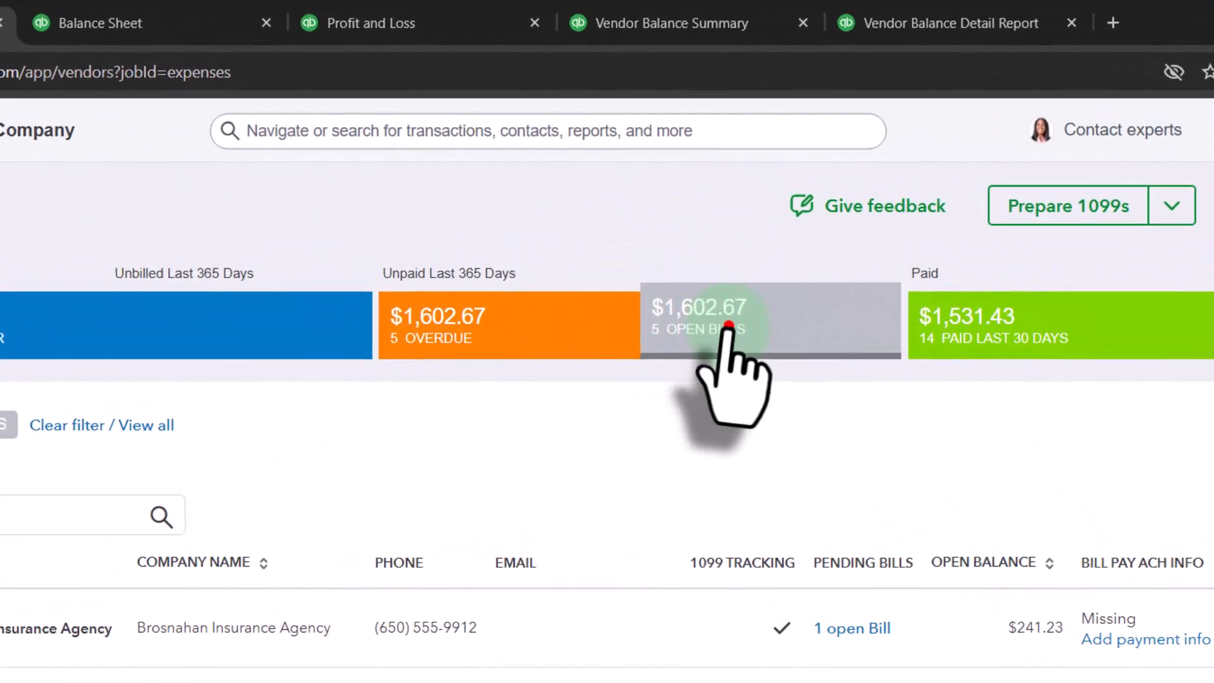
Step: Remove the open bills filter and look through the full vendor list, including Vend 1
click(672, 248)
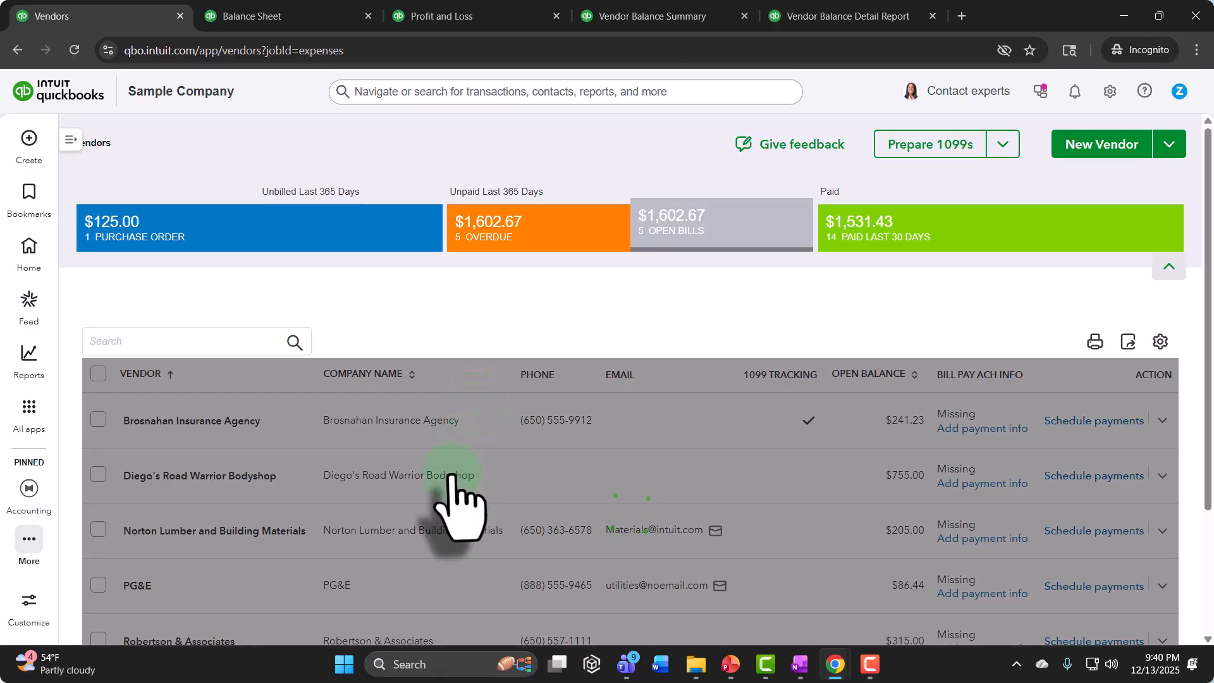
scroll(458, 500, down, 15)
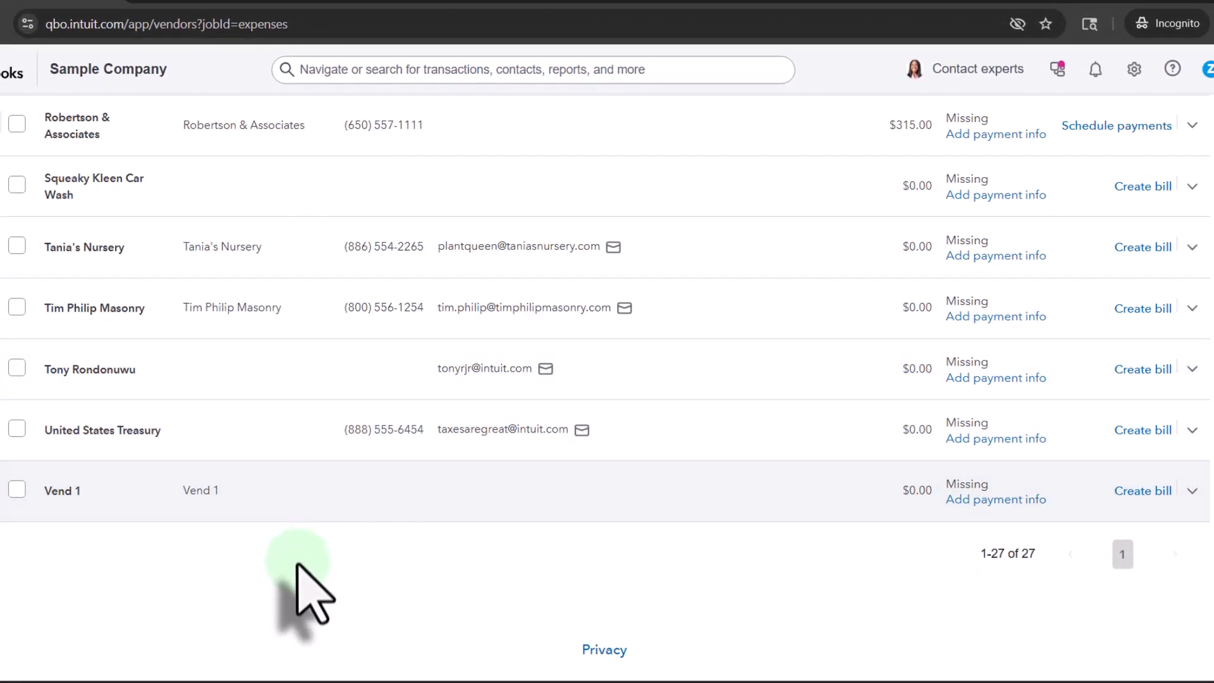
scroll(294, 581, up, 20)
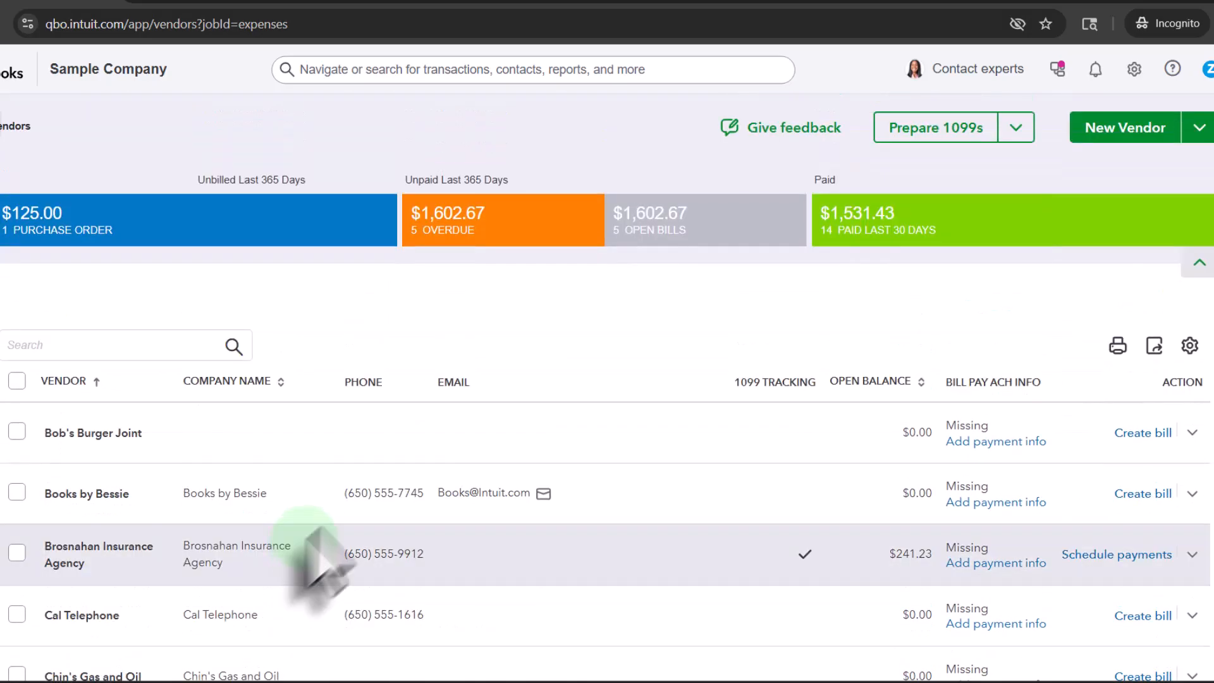
Step: Filter the vendor list to open bills and check whether Vend 1 is among them
click(718, 229)
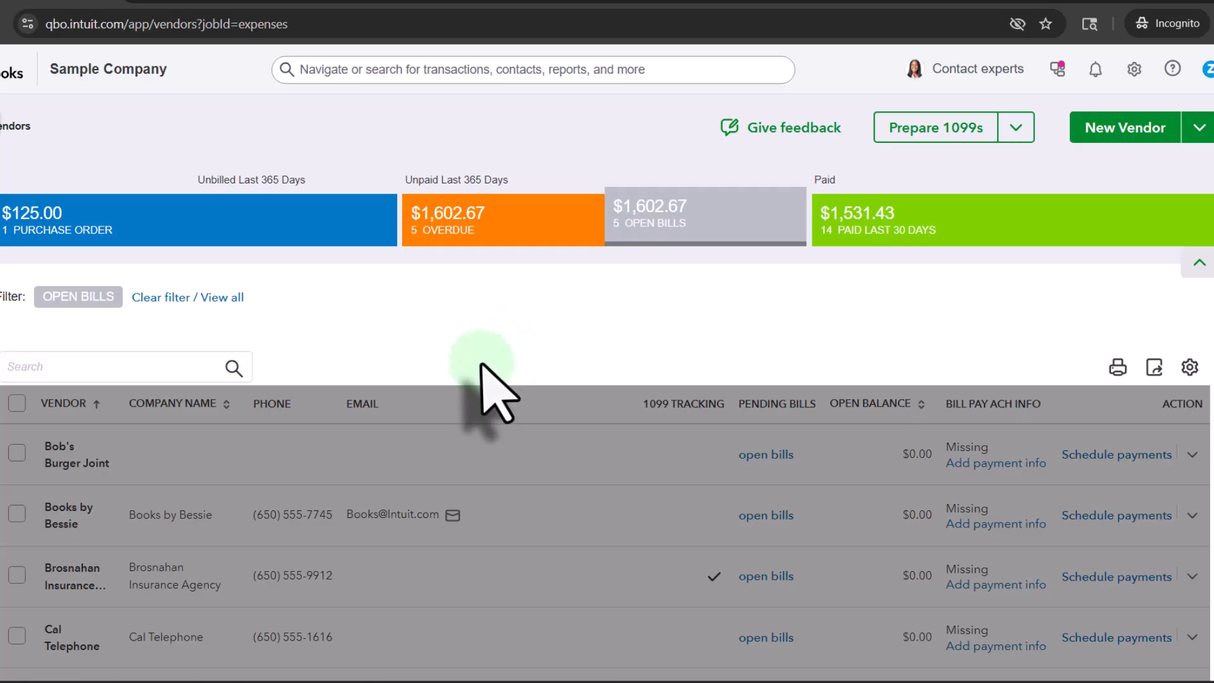
scroll(490, 392, down, 3)
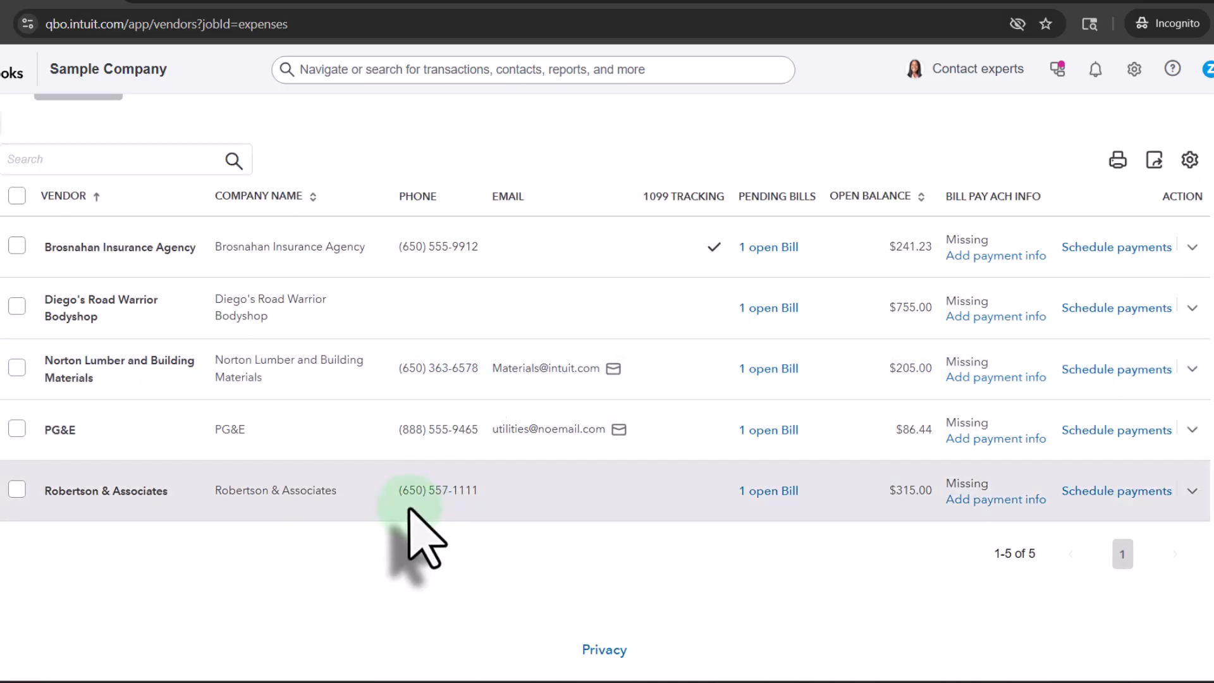
scroll(406, 522, up, 3)
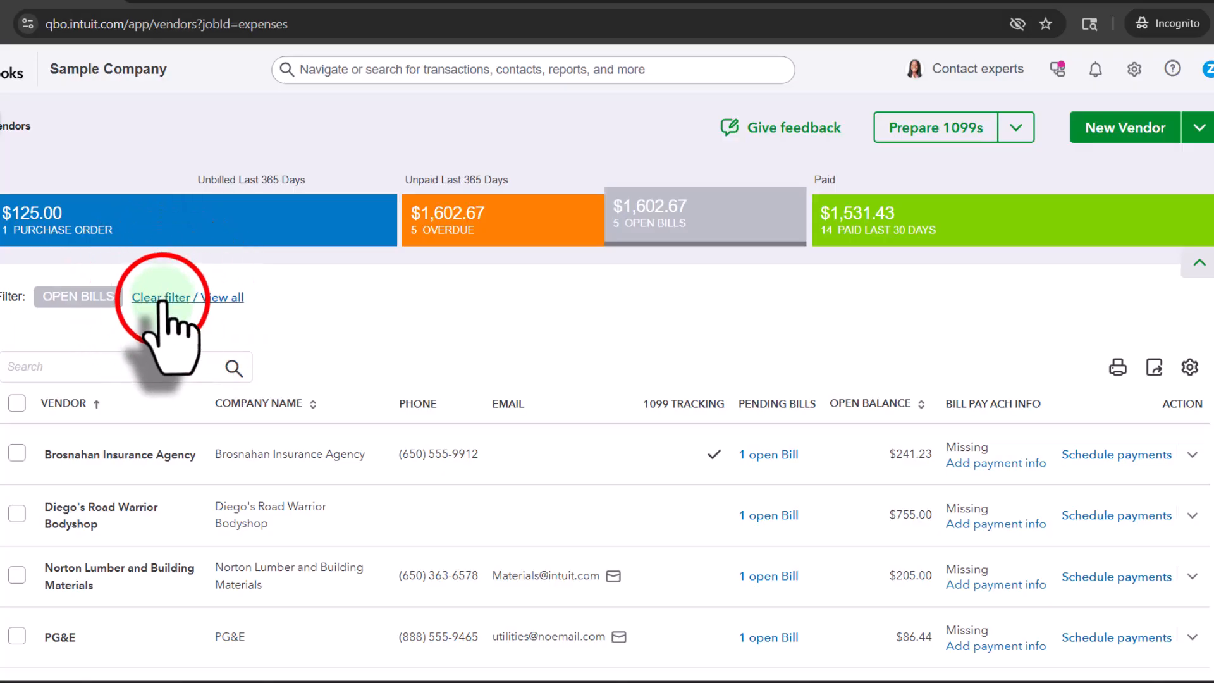
Step: Clear the open bills filter, show only vendors paid in the last 30 days, and check the list for Vend 1
click(162, 298)
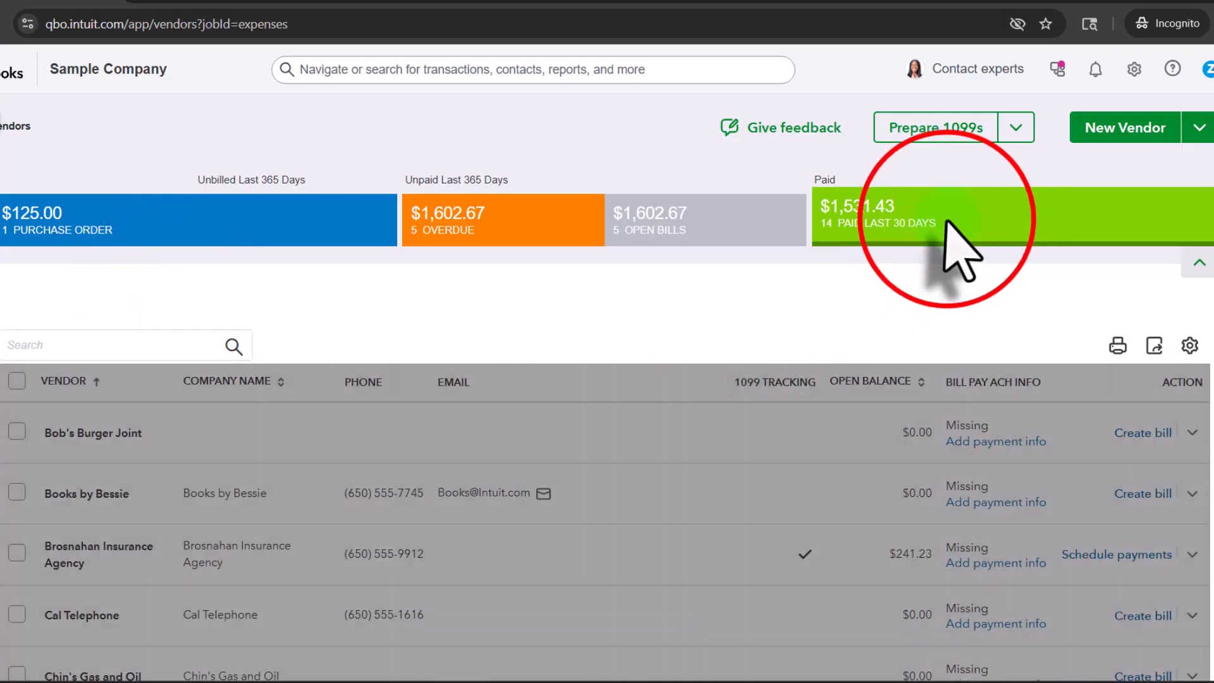
scroll(946, 222, down, 20)
scroll(753, 360, up, 20)
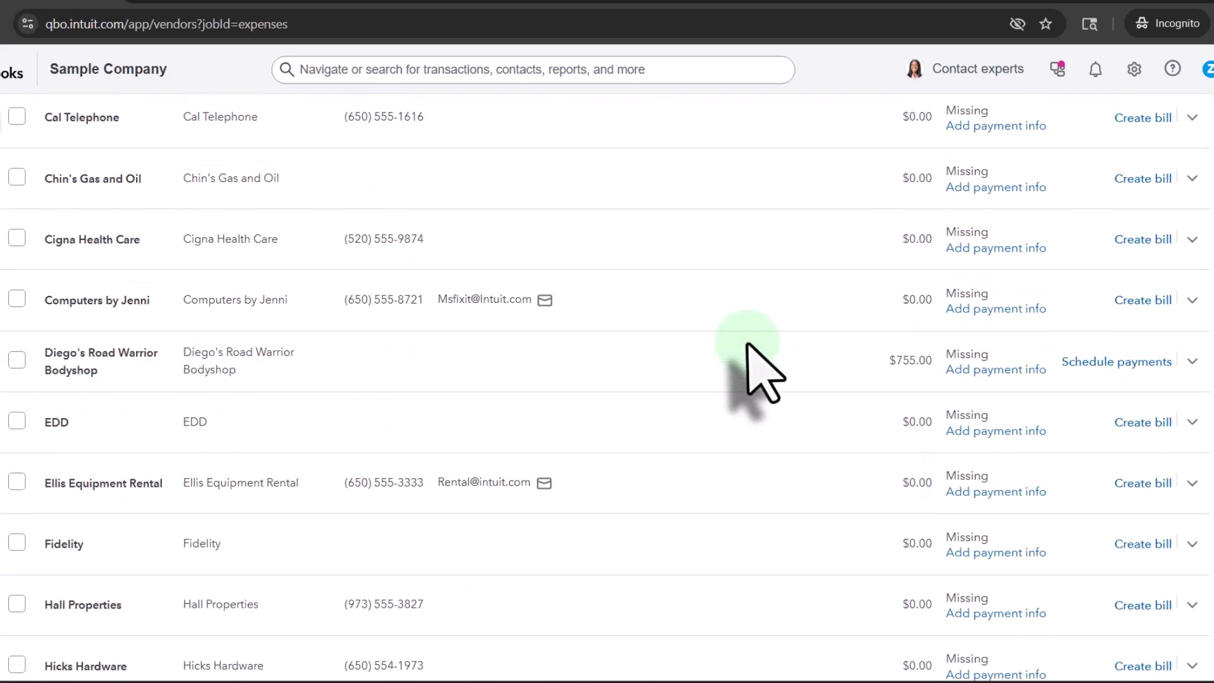
click(950, 224)
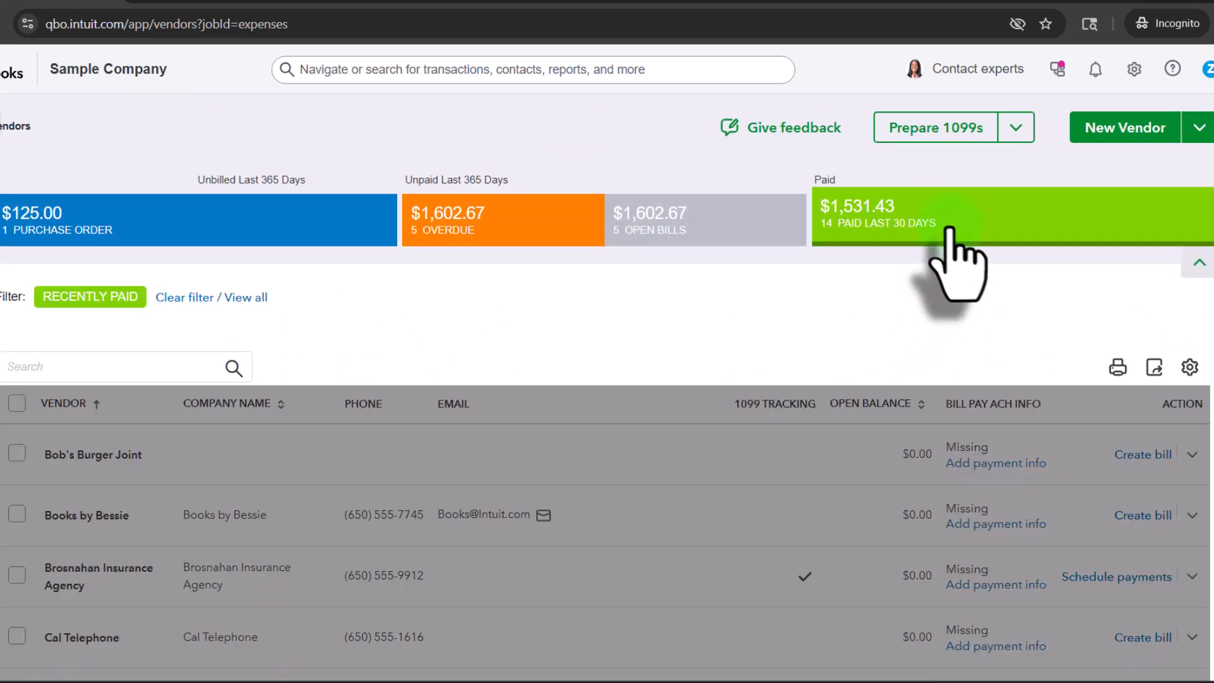
scroll(398, 436, down, 8)
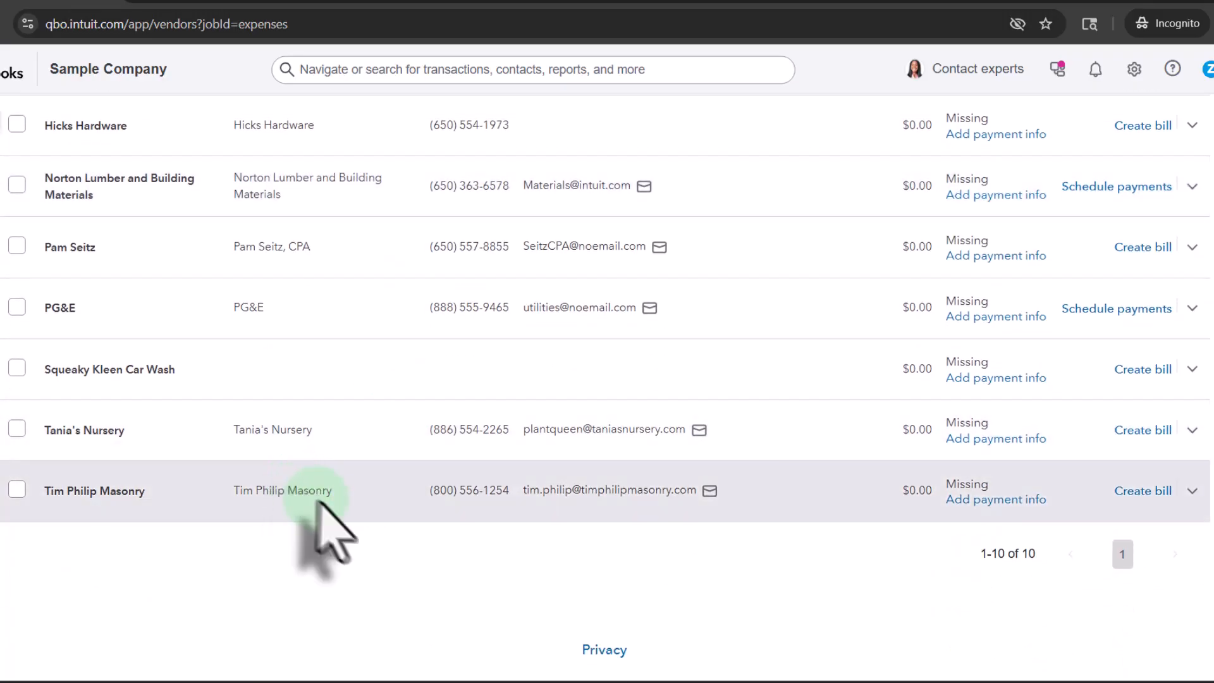
scroll(373, 565, up, 1)
scroll(373, 563, up, 5)
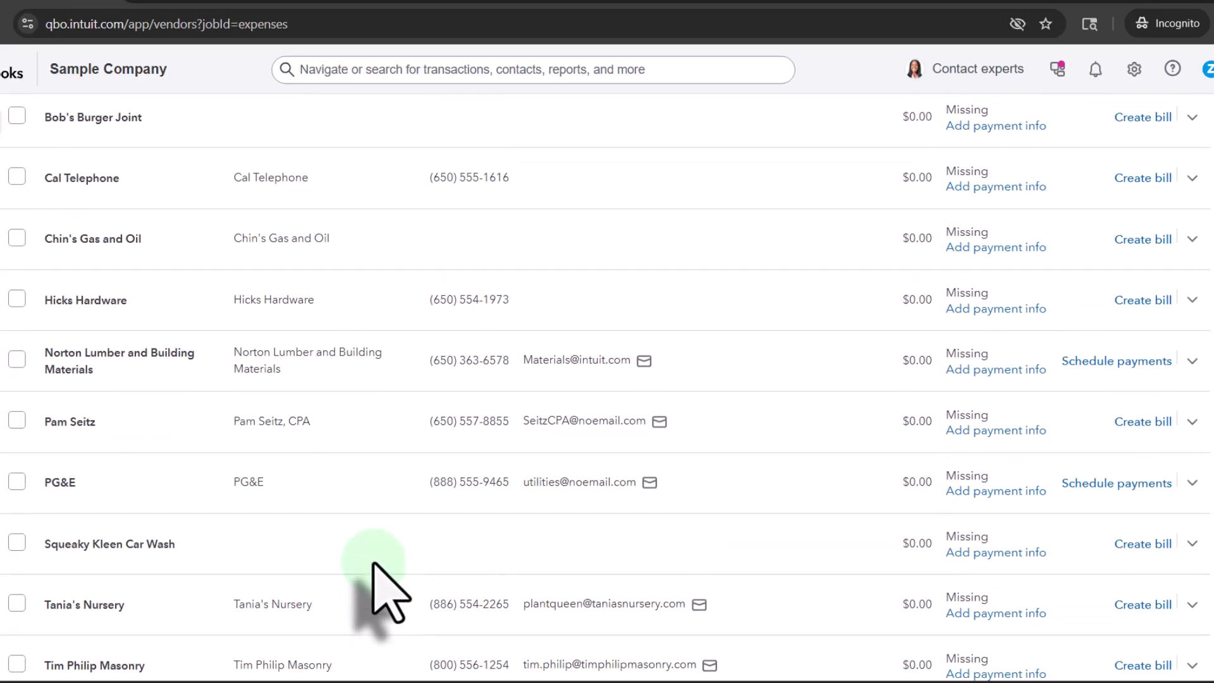
scroll(371, 560, down, 5)
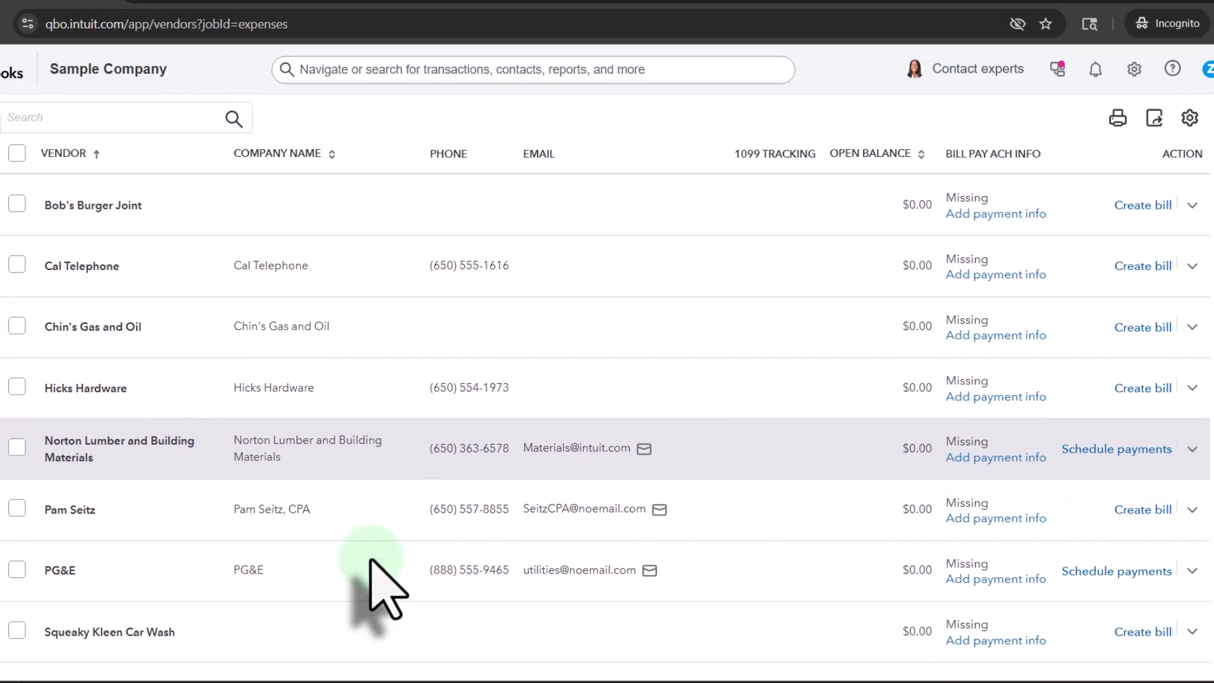
scroll(379, 575, up, 8)
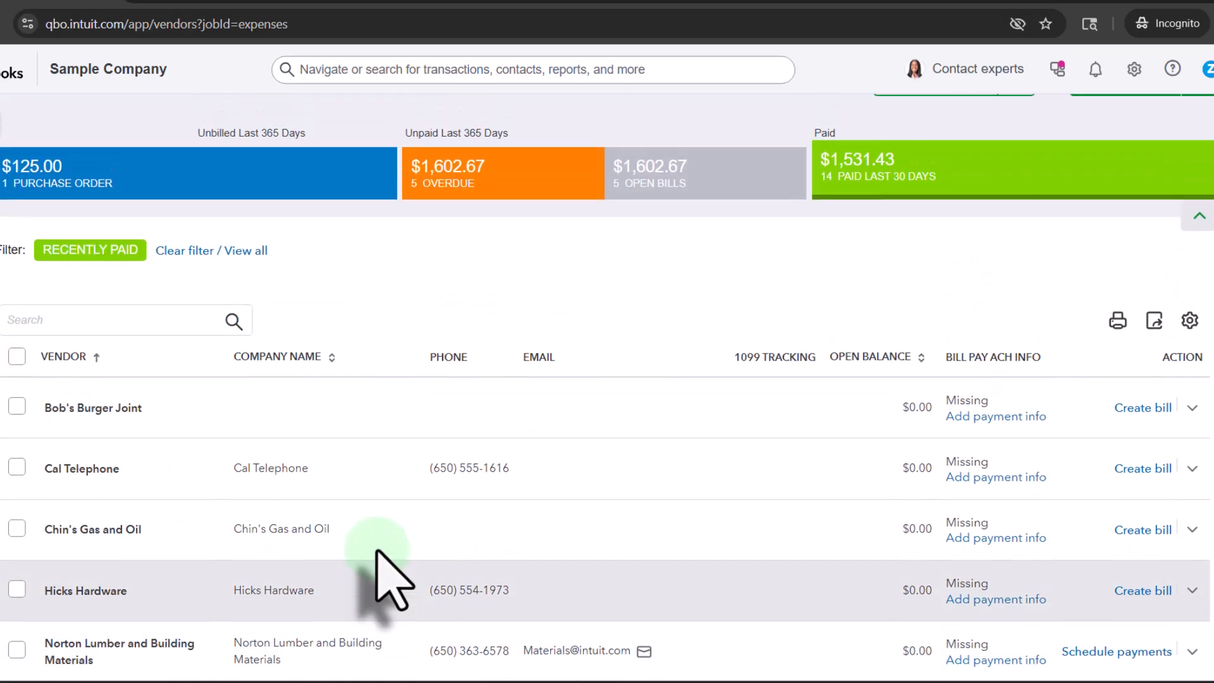
Step: Clear the recently paid filter and open the Vend 1 vendor record from the full list
click(215, 297)
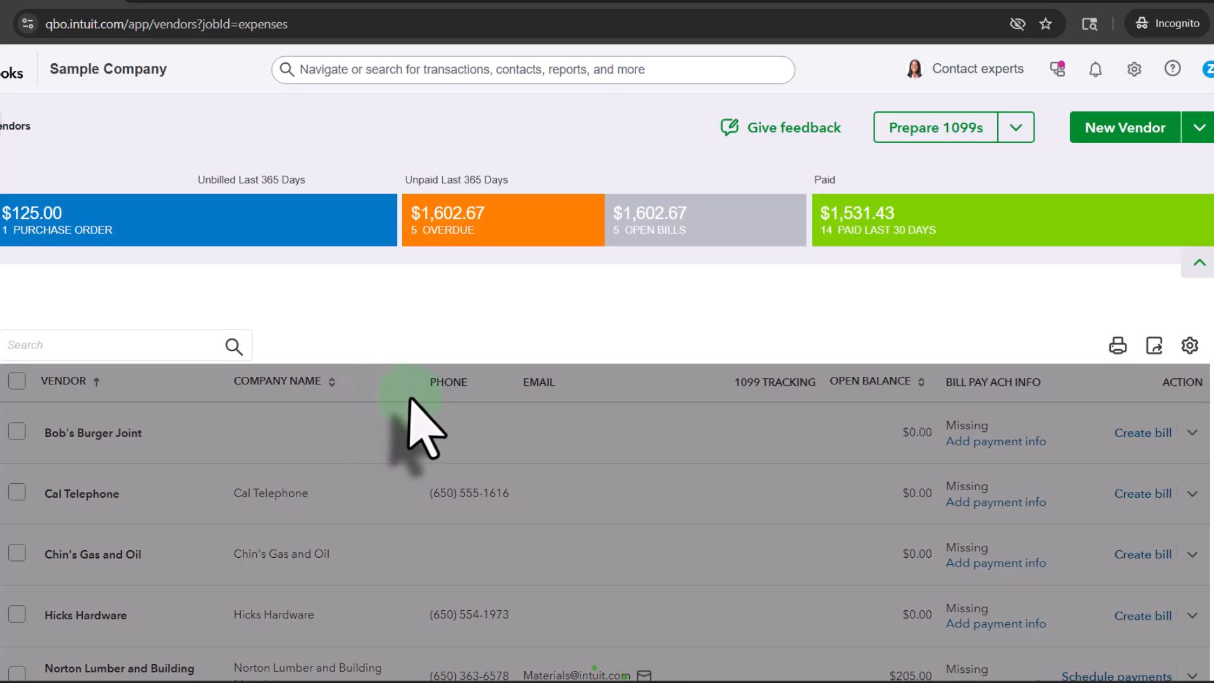
scroll(404, 354, down, 15)
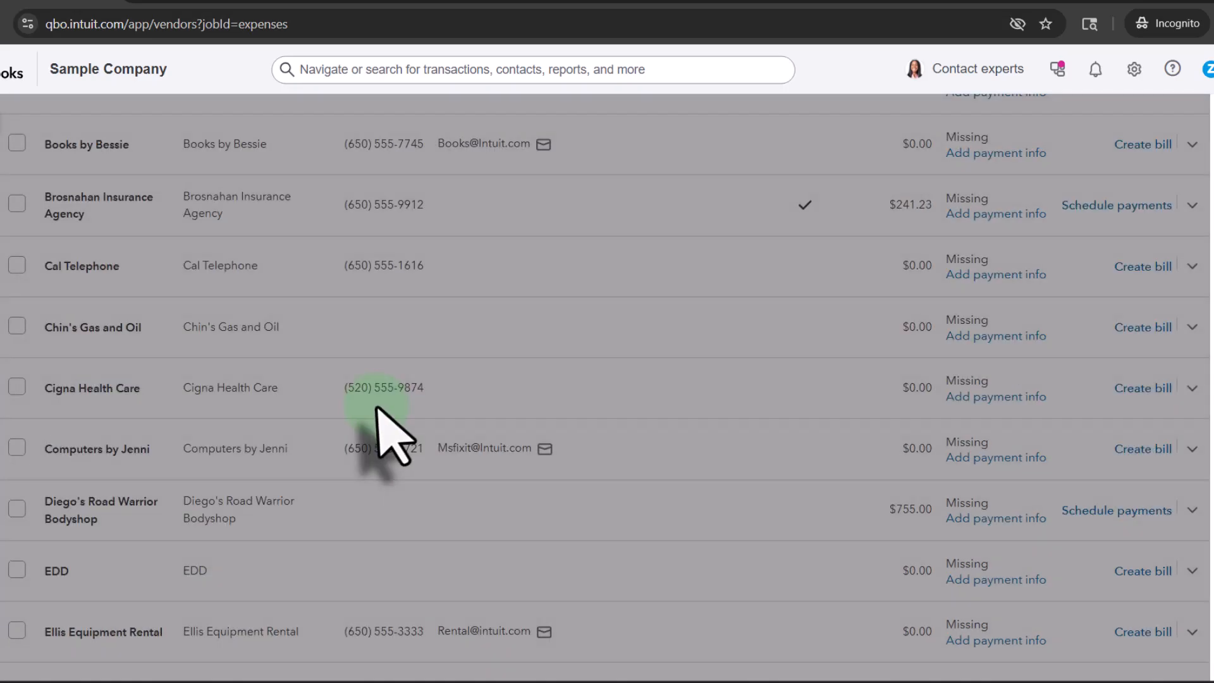
click(69, 491)
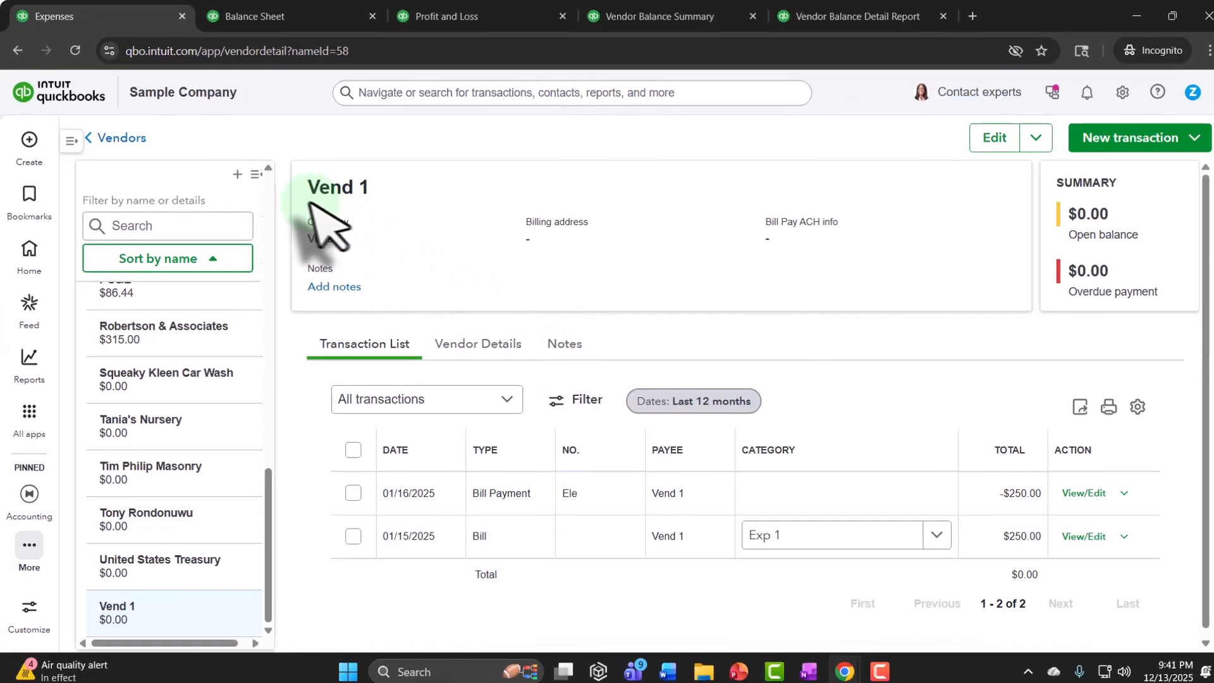
Step: Collapse the vendor list beside Vend 1's transactions and look over the forms that can be created
click(253, 172)
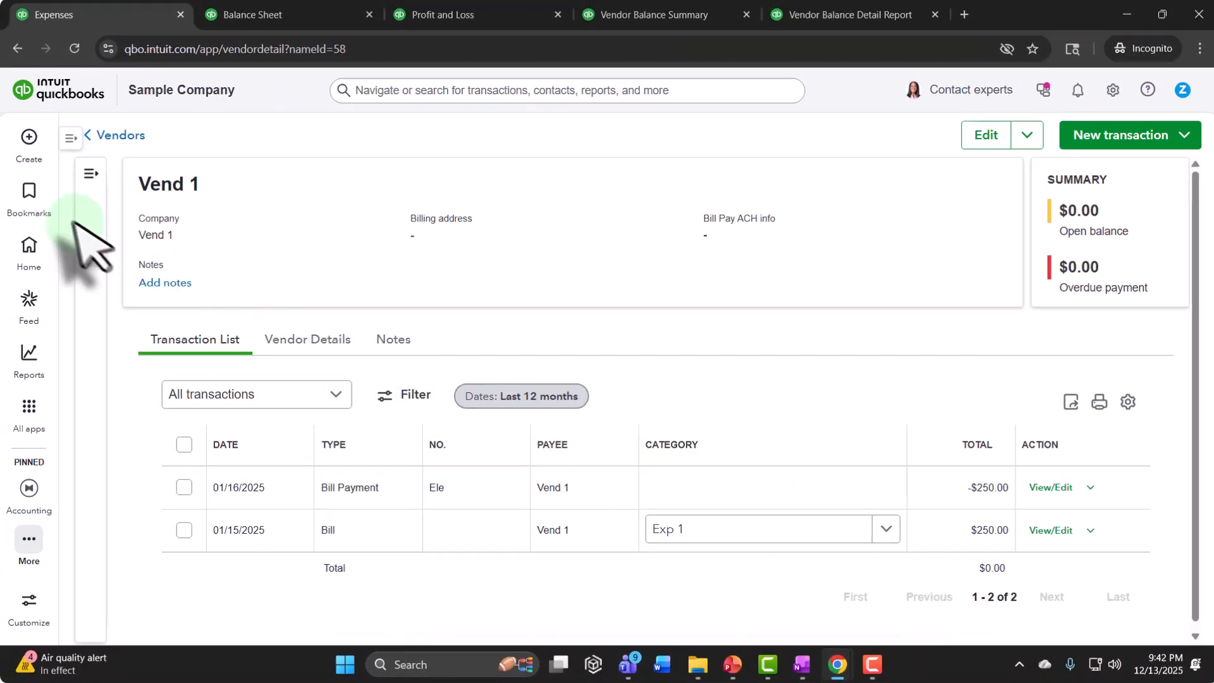
click(30, 193)
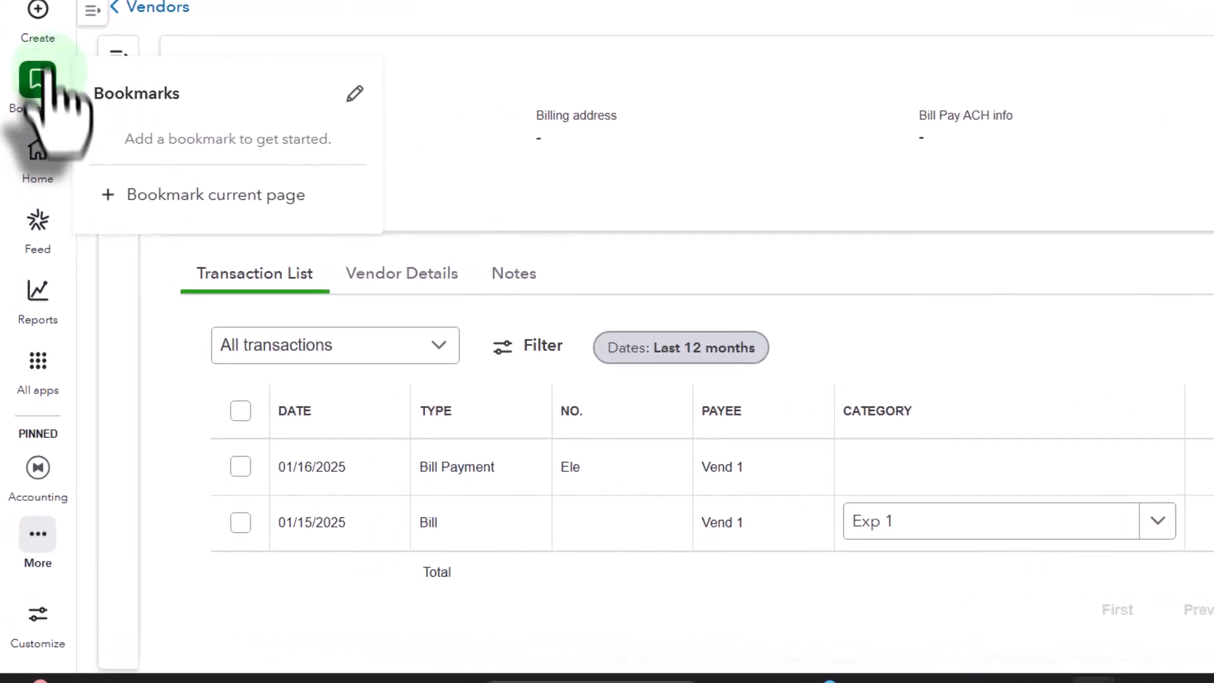
click(38, 8)
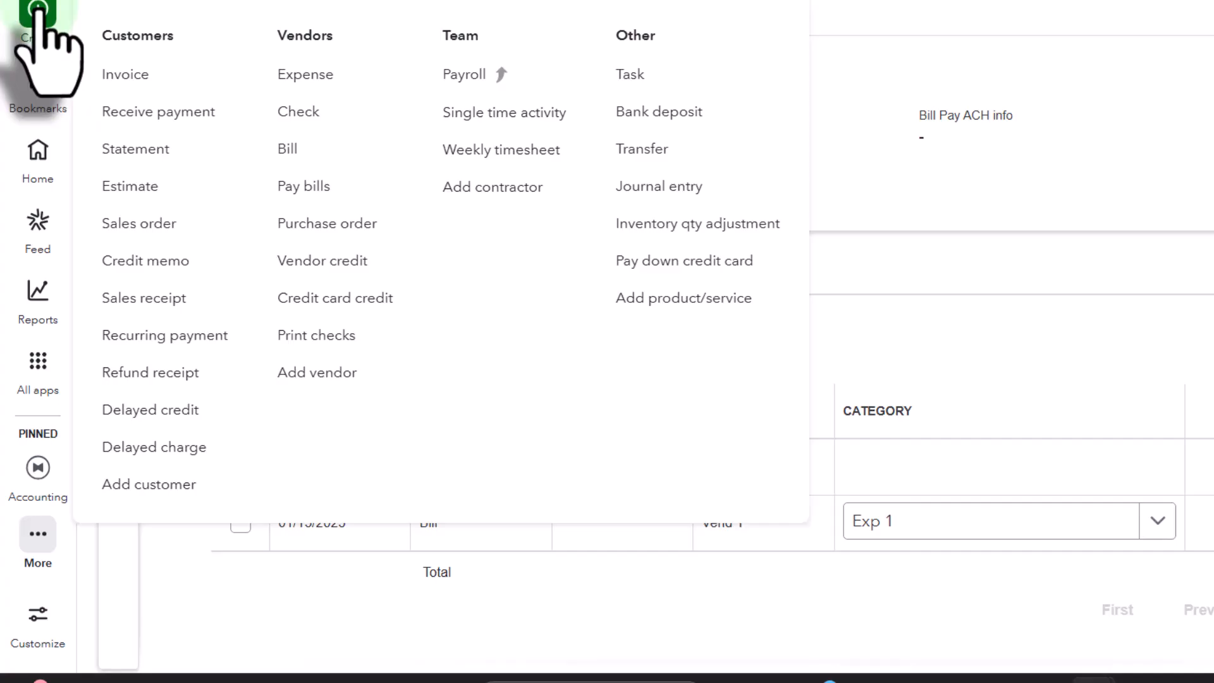
Step: Open the bank transactions and look through the suggested categories and matches for the Checking account
click(38, 366)
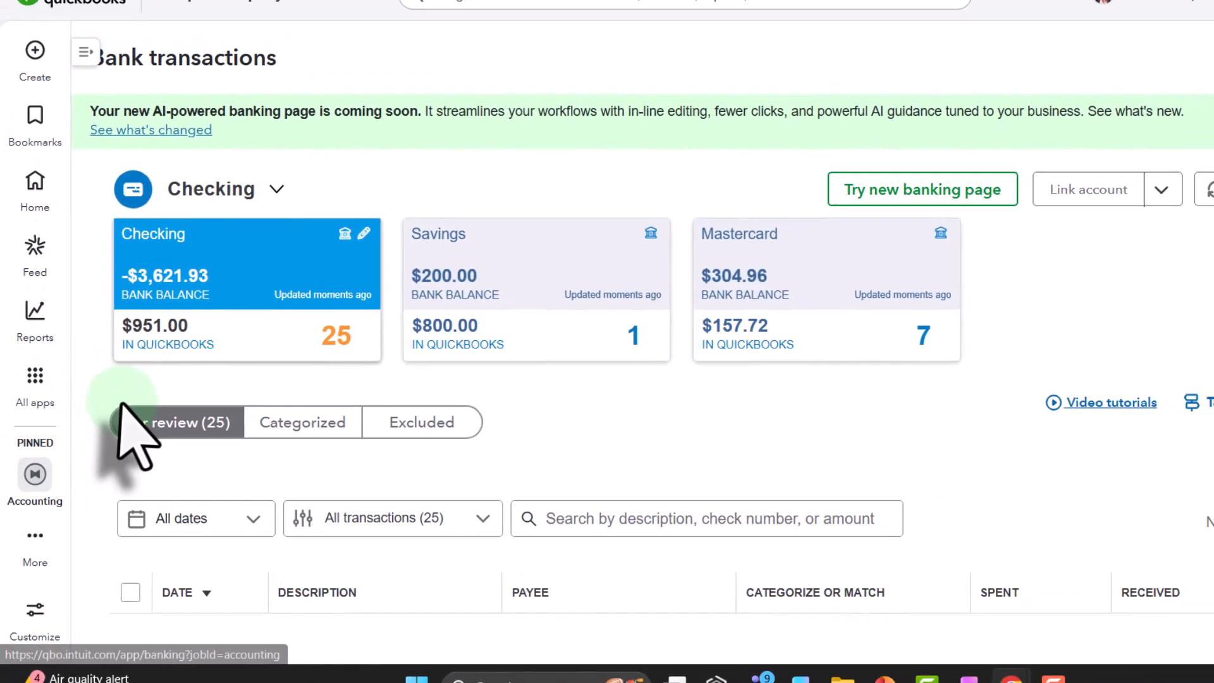
scroll(870, 367, down, 5)
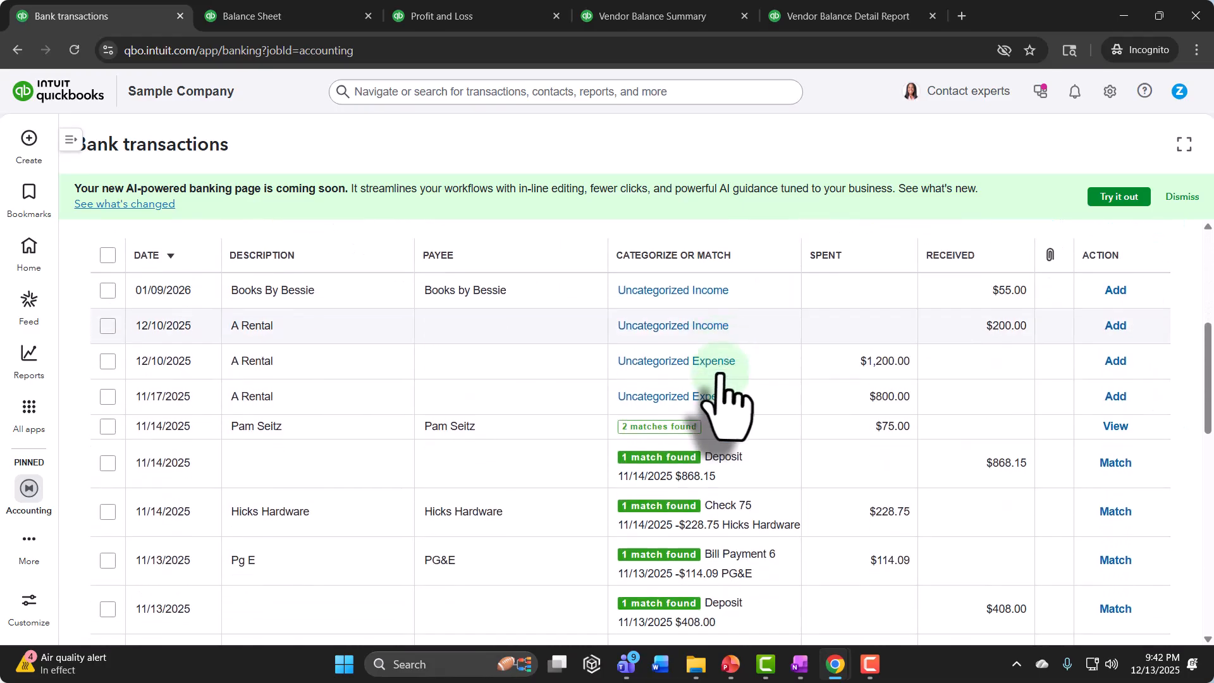
scroll(721, 379, down, 1)
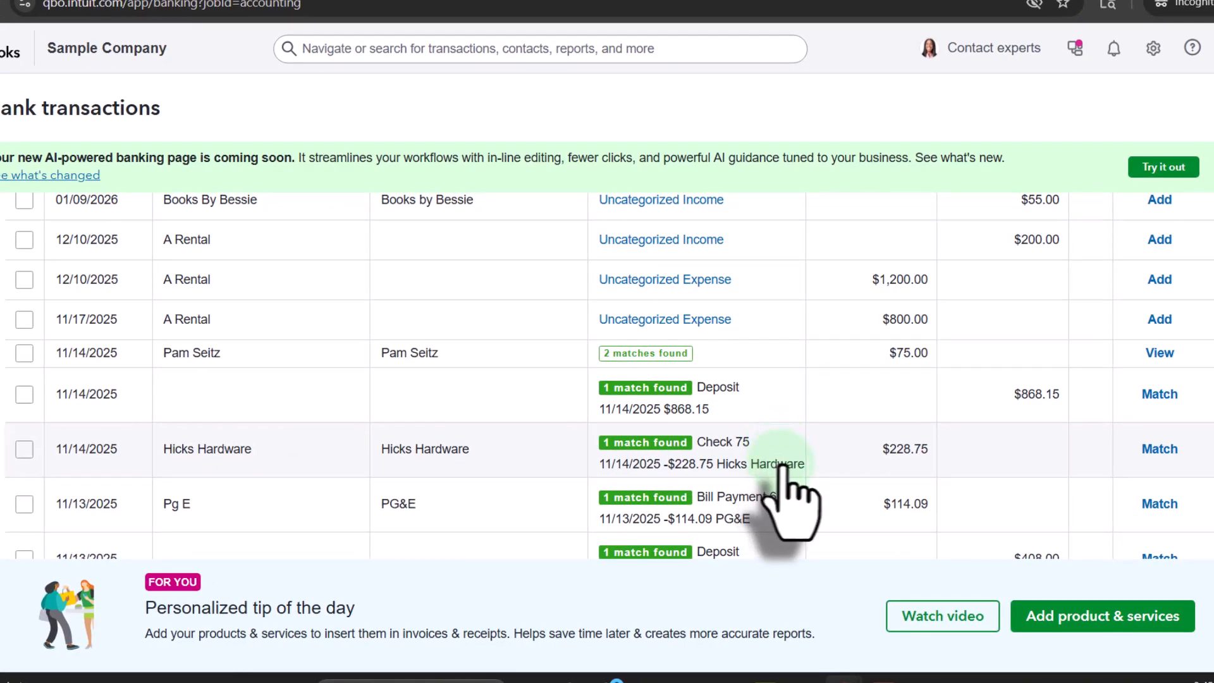
scroll(862, 411, down, 1)
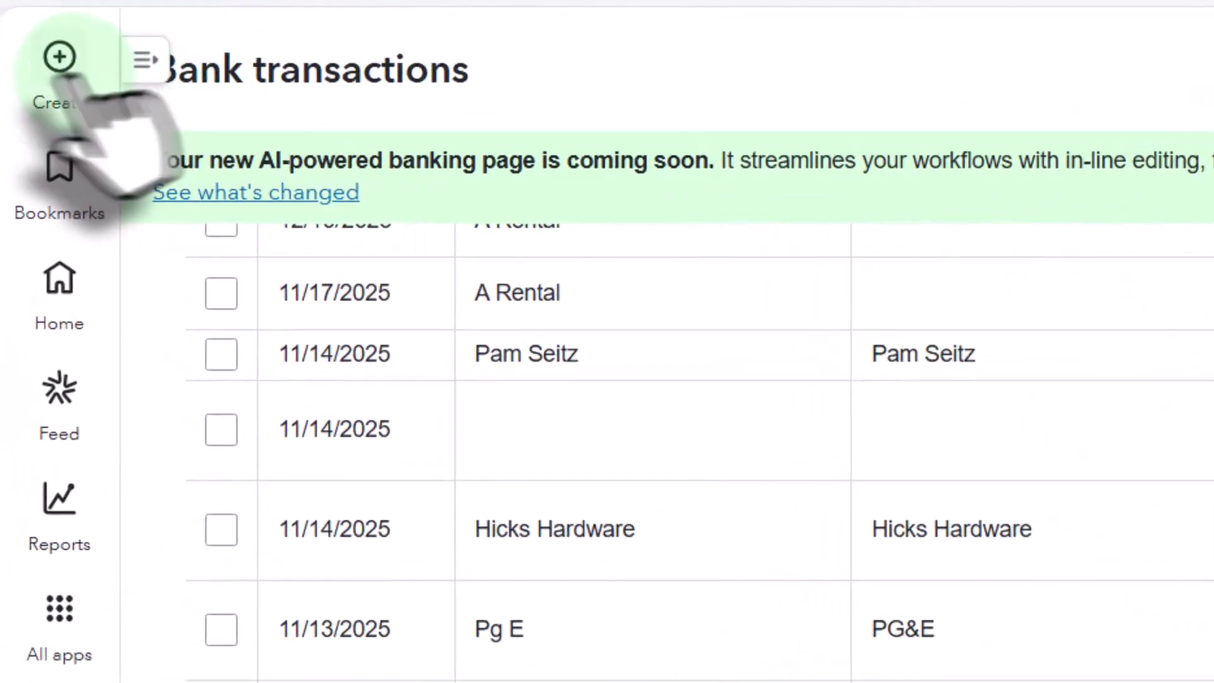
Step: Open Pay Bills, look through the outstanding vendor bills, and leave without paying any
click(60, 60)
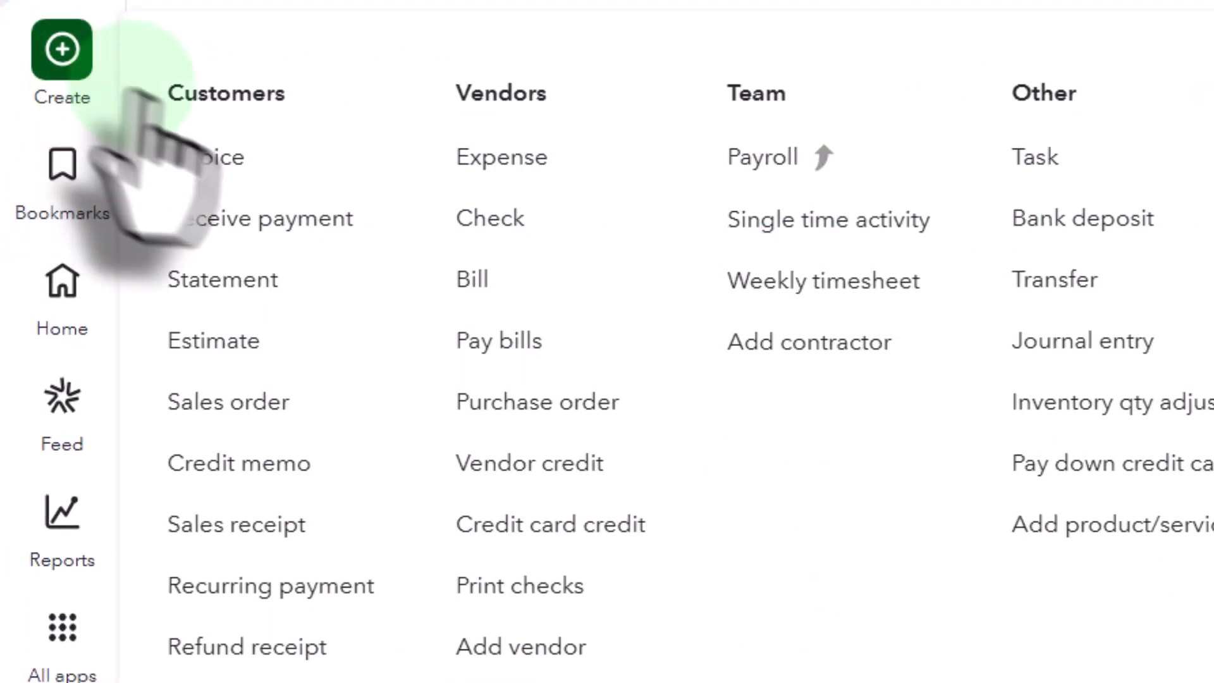
click(513, 339)
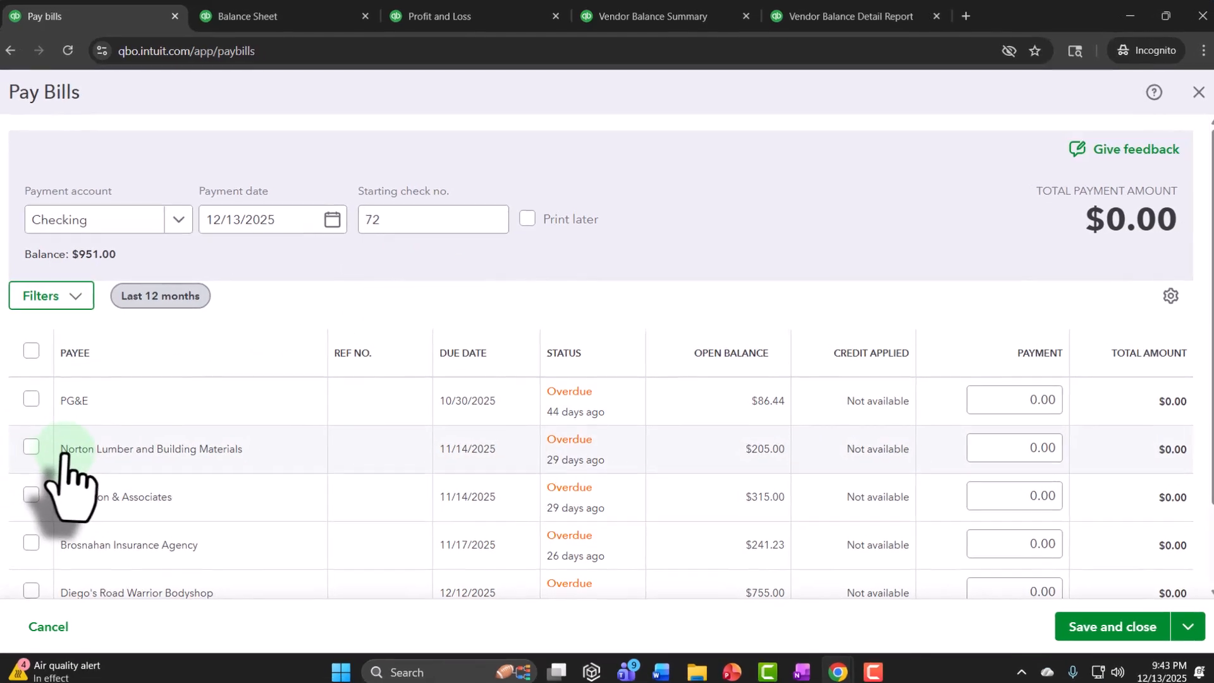
scroll(285, 442, down, 2)
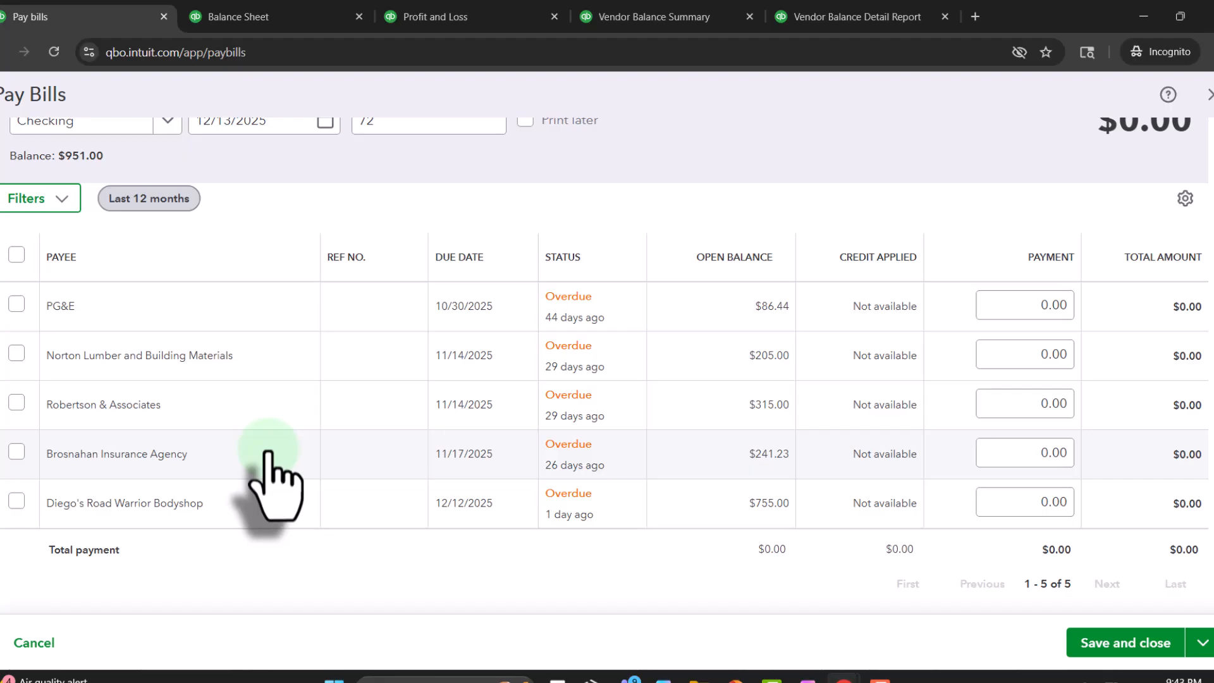
scroll(269, 455, up, 1)
scroll(269, 456, up, 1)
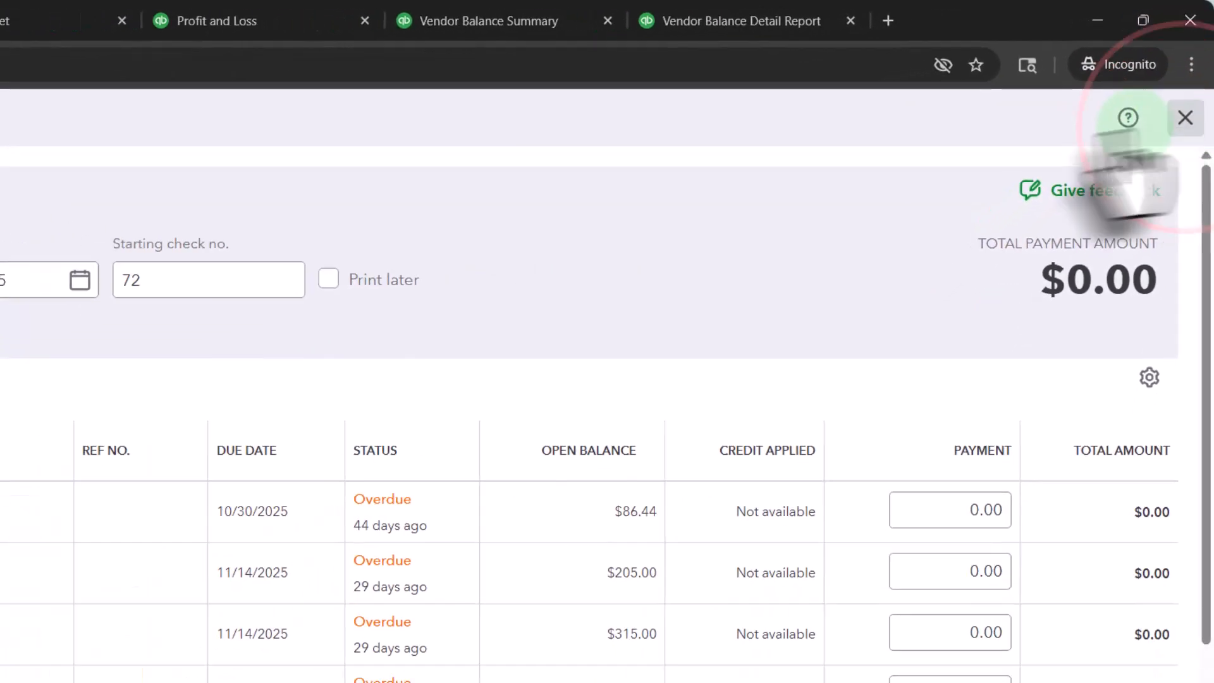
click(1185, 117)
click(29, 138)
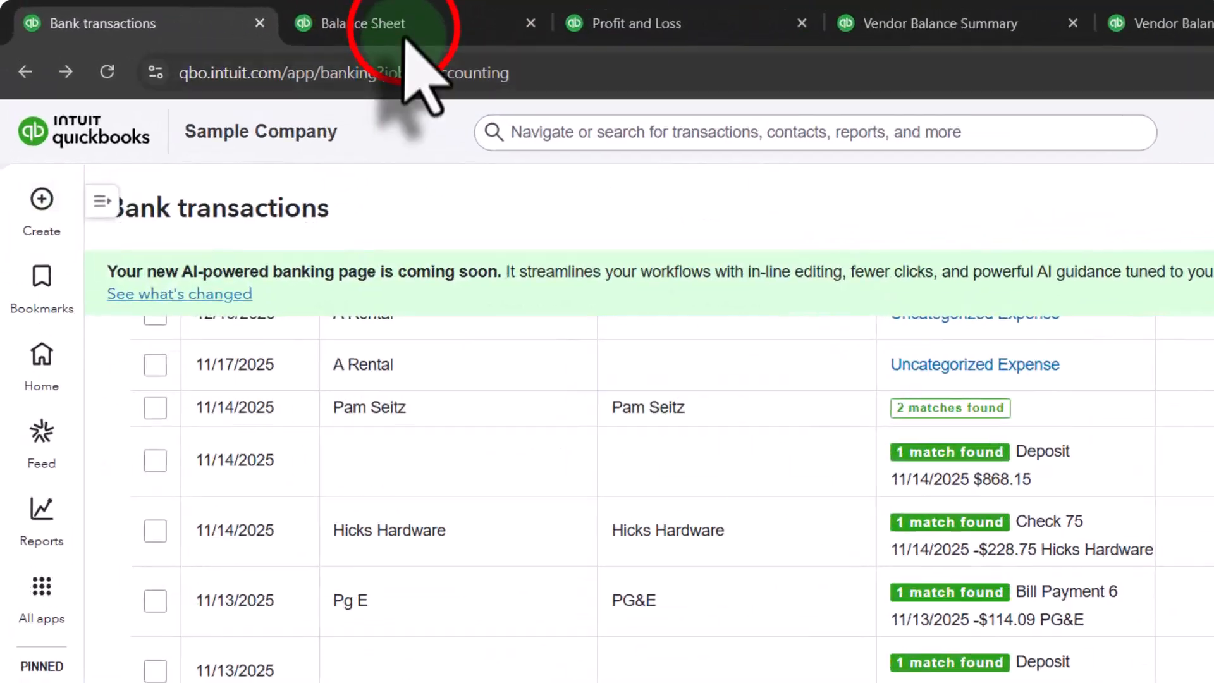
Step: Drill into the Checking total on the Balance Sheet, look through its 2025 transactions and their types, and return to the report
click(297, 10)
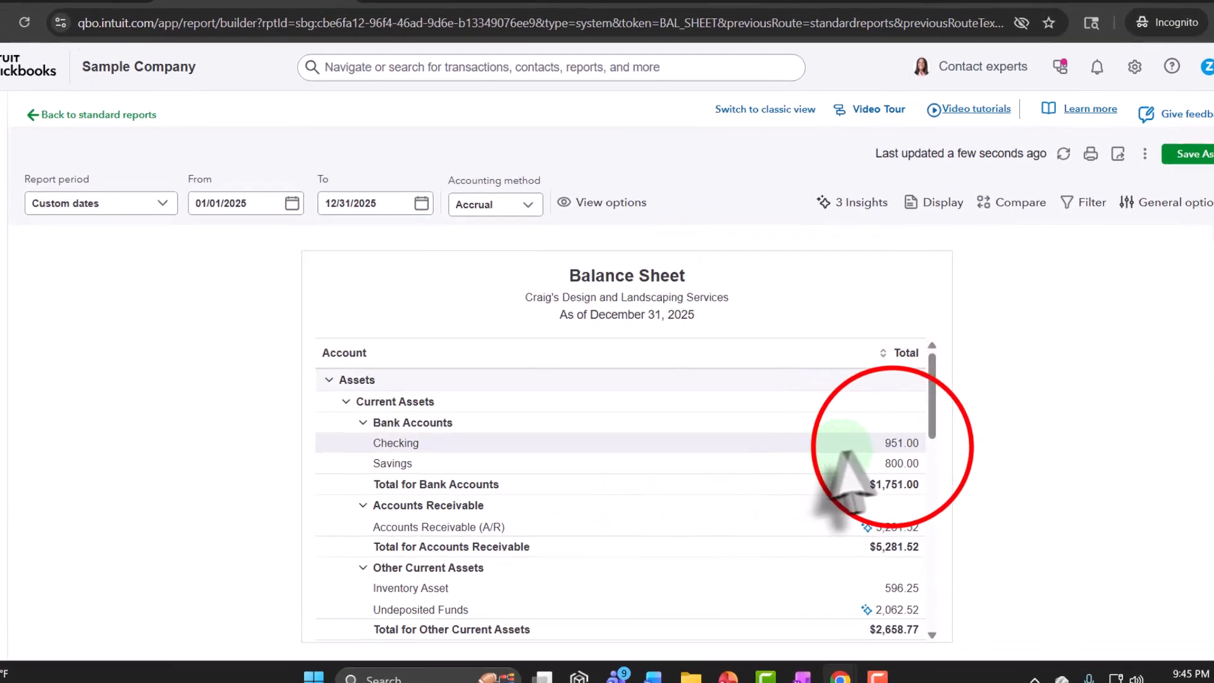
click(876, 442)
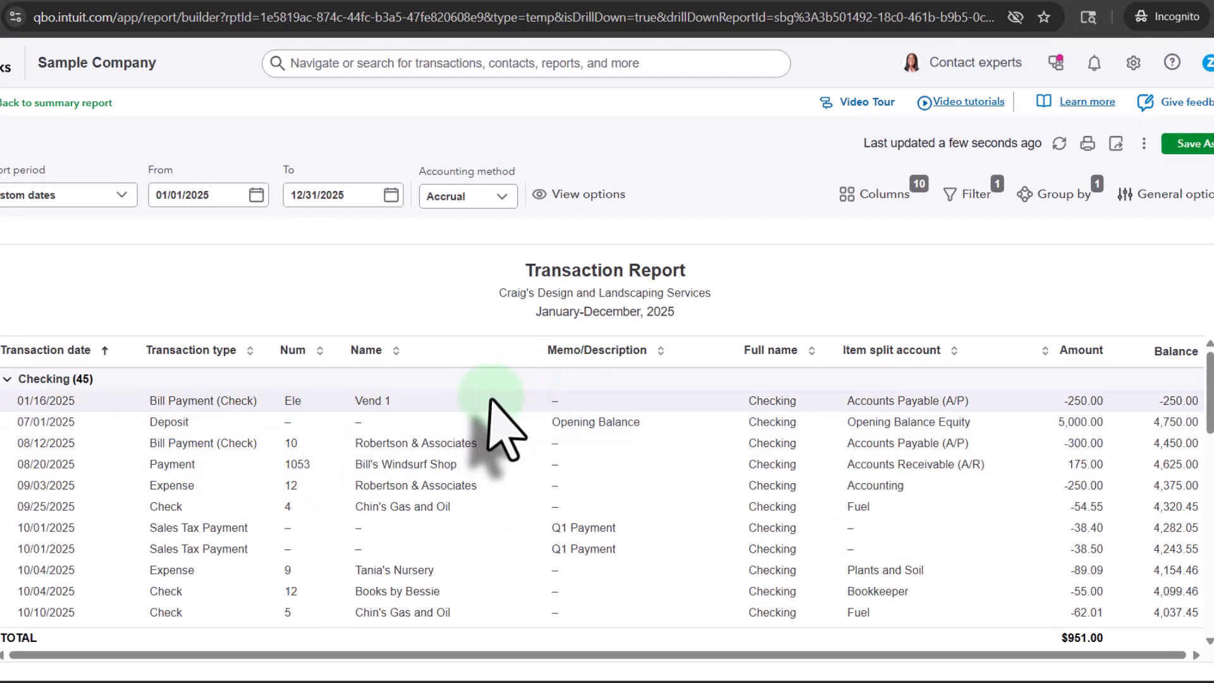
scroll(320, 500, down, 5)
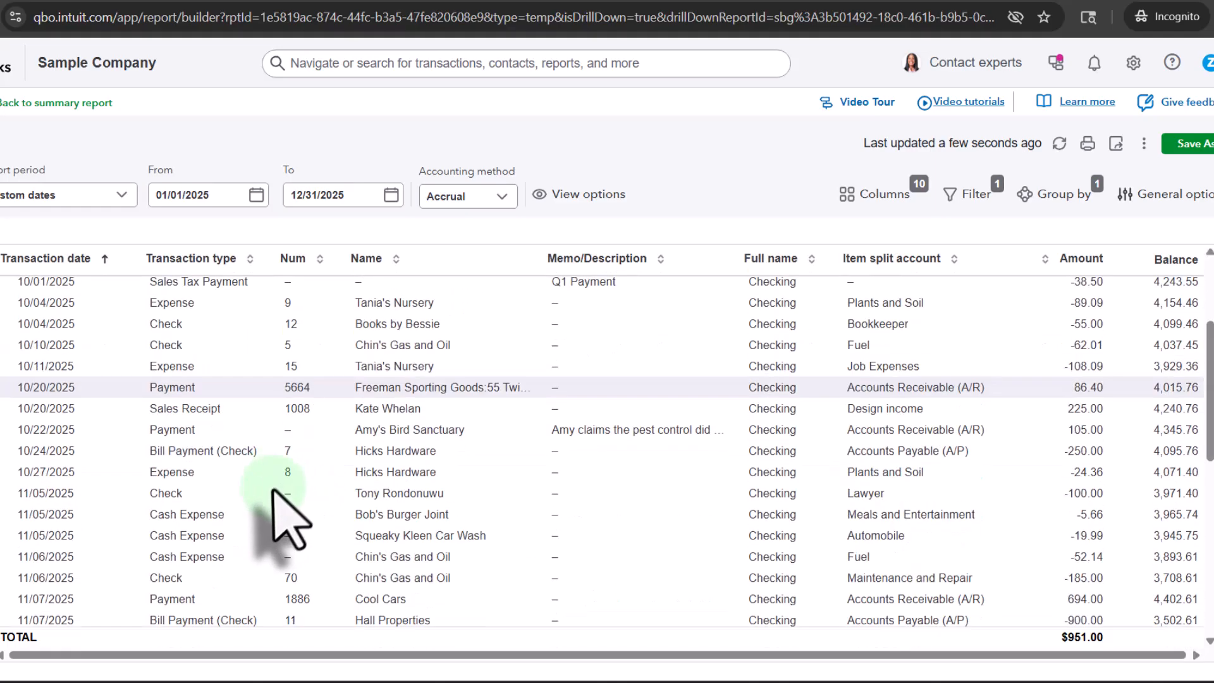
scroll(259, 492, down, 7)
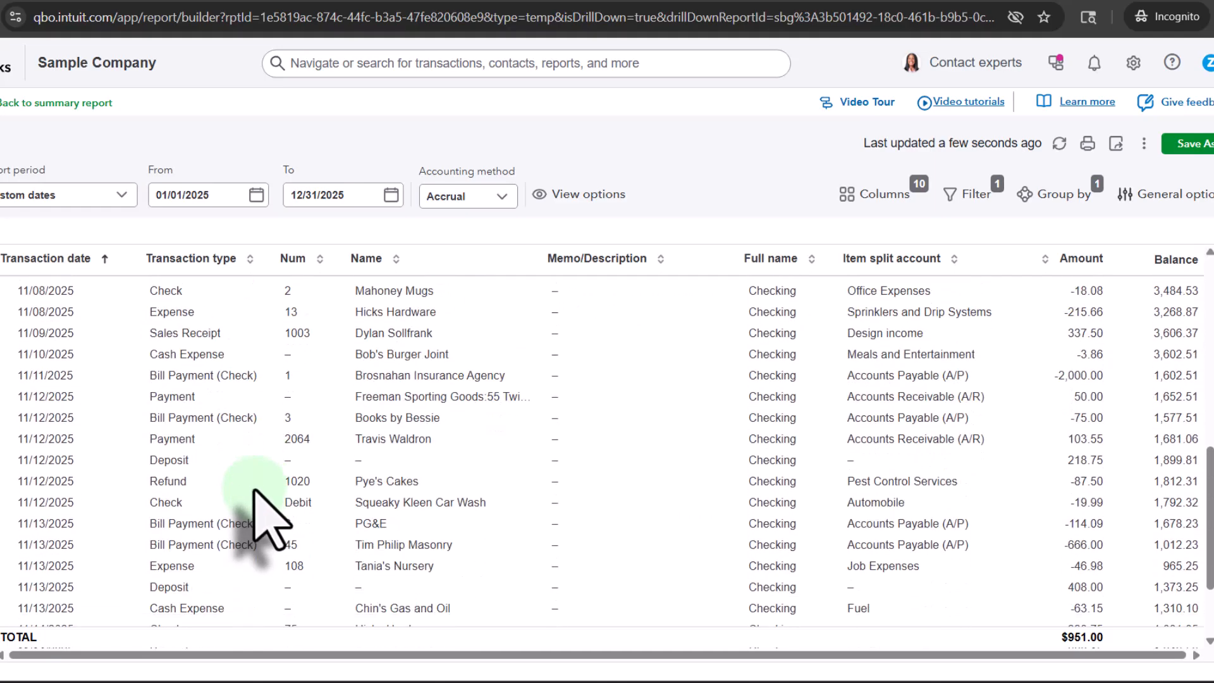
scroll(259, 518, down, 1)
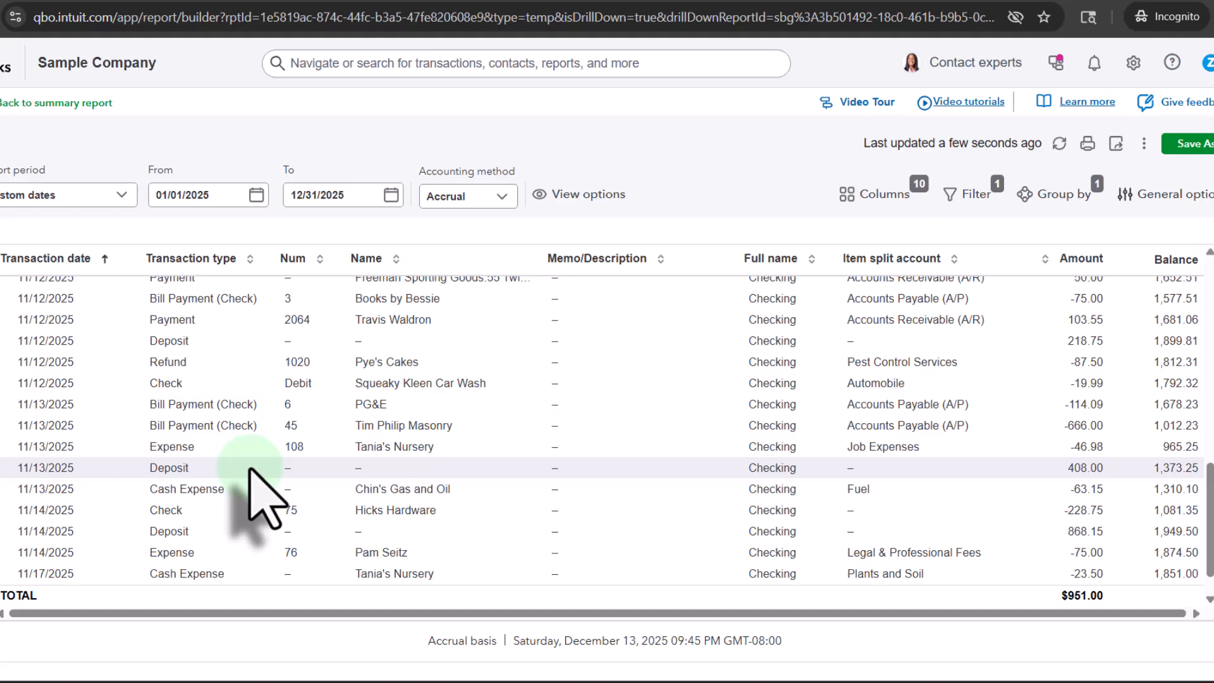
scroll(250, 471, up, 5)
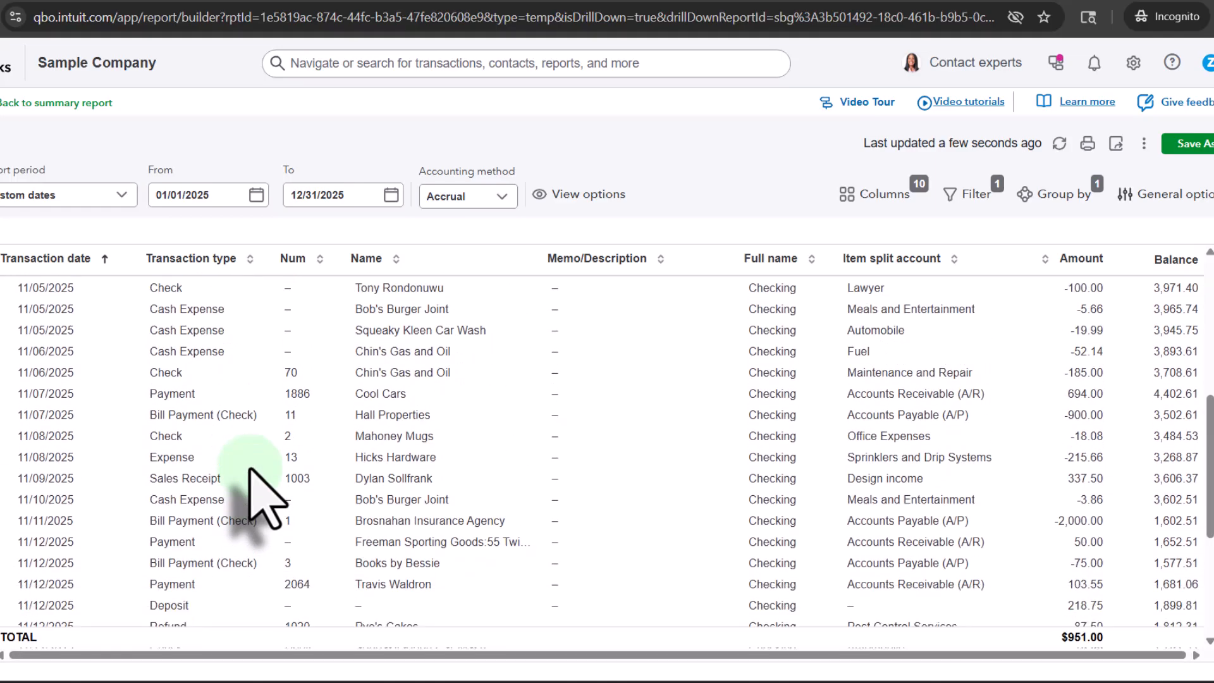
scroll(251, 471, up, 4)
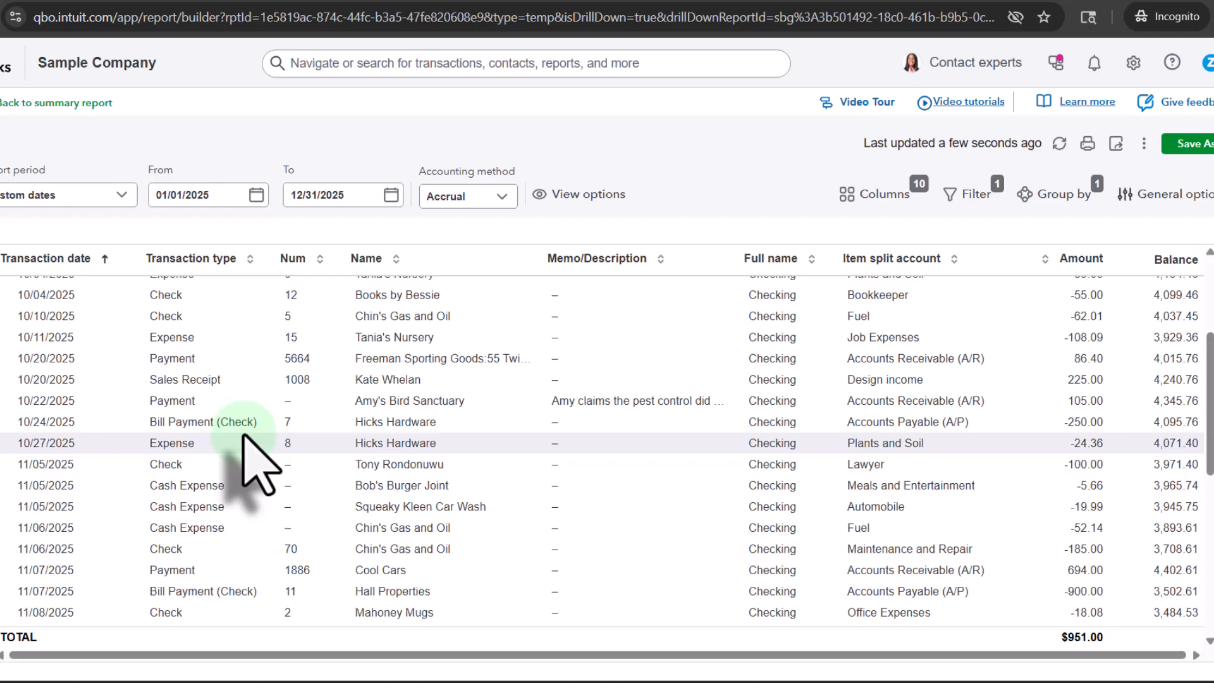
scroll(244, 435, up, 5)
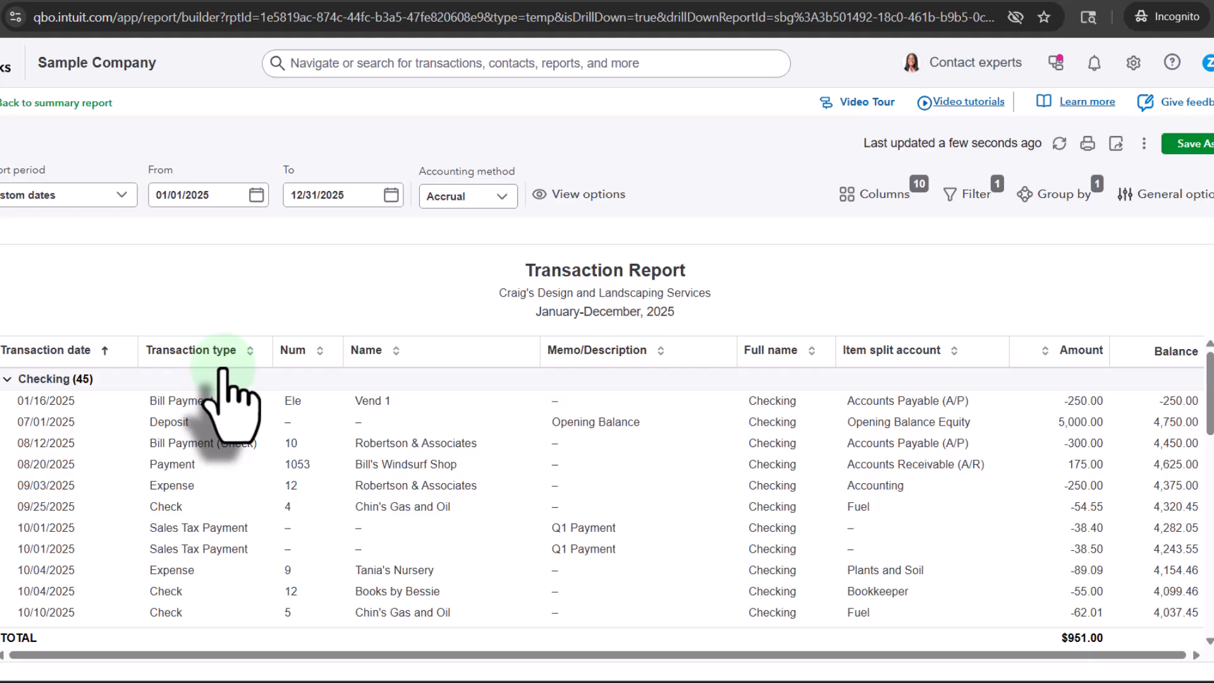
click(56, 105)
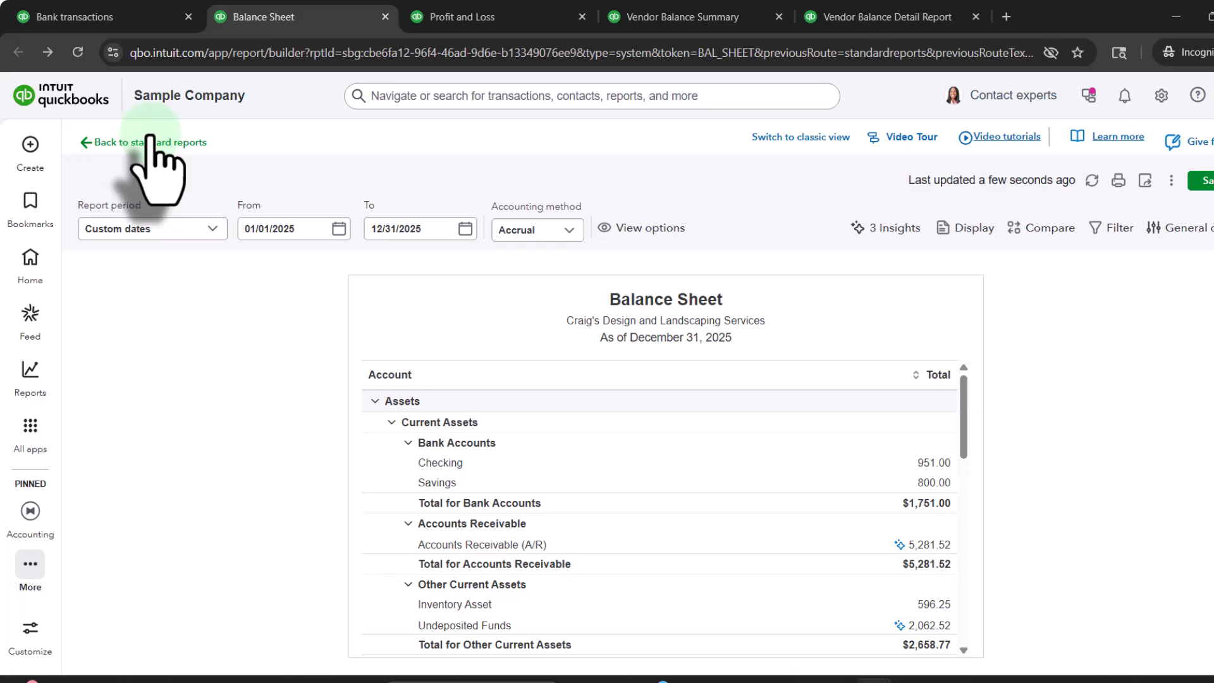
Step: Drill into the Checking total again, sort its transactions by transaction type in ascending order, and look through the grouped types
click(450, 463)
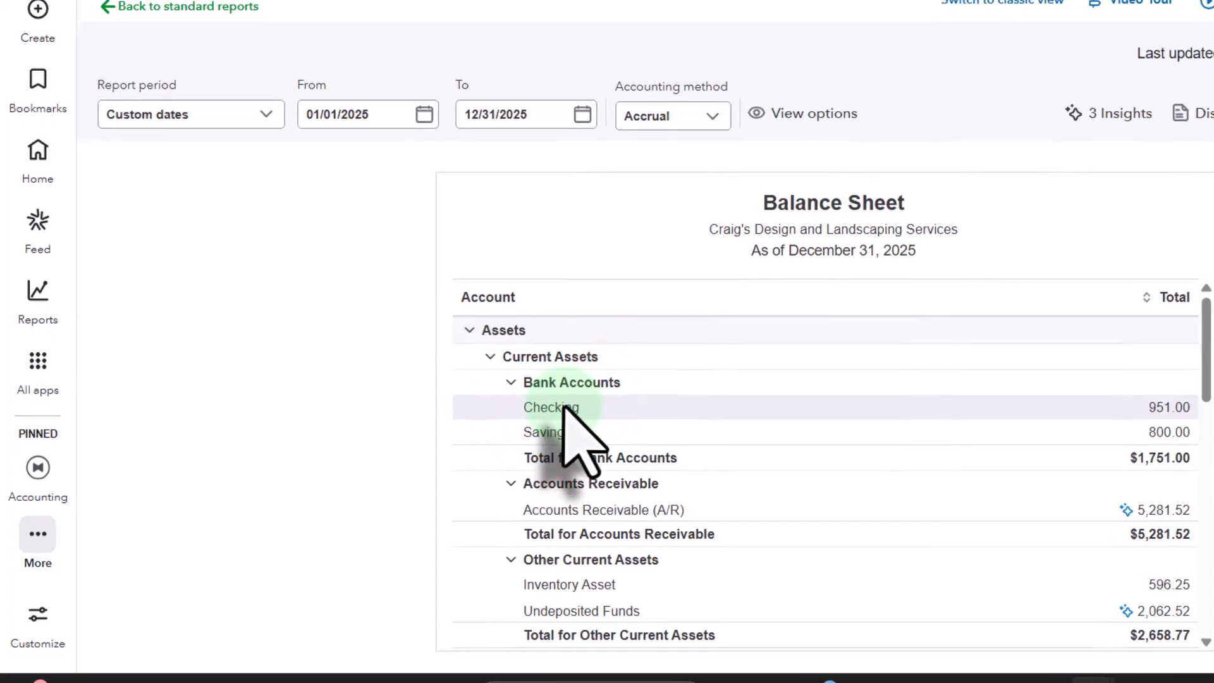
click(1171, 407)
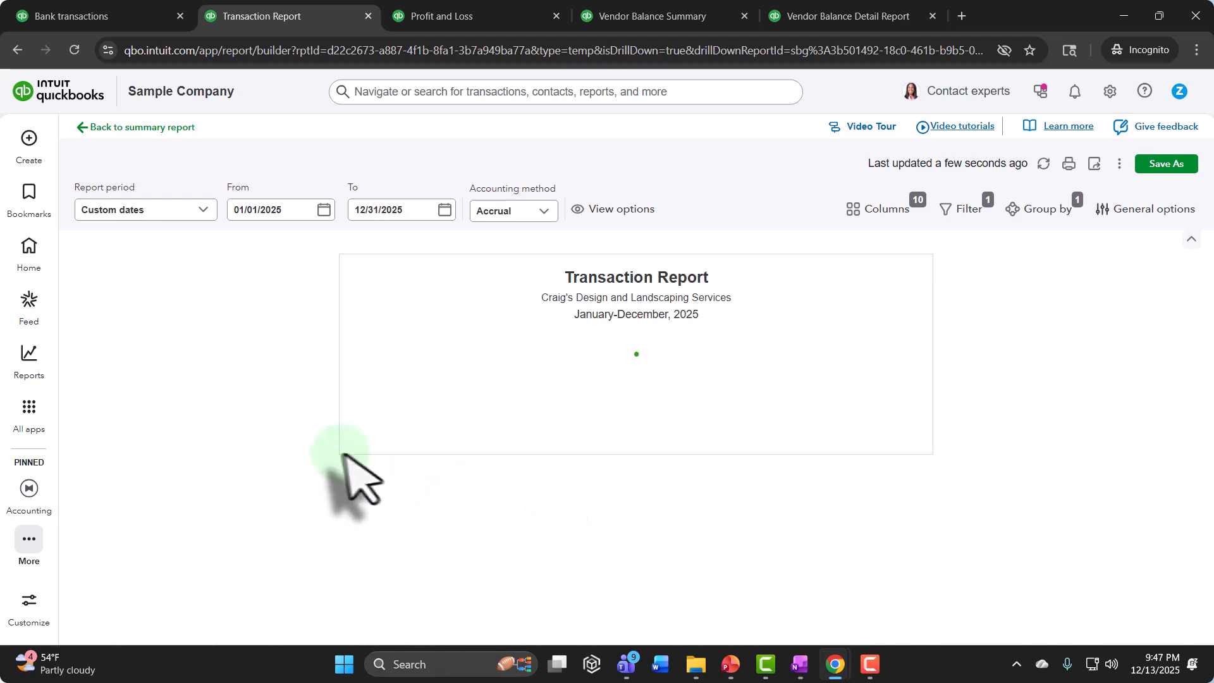
click(325, 349)
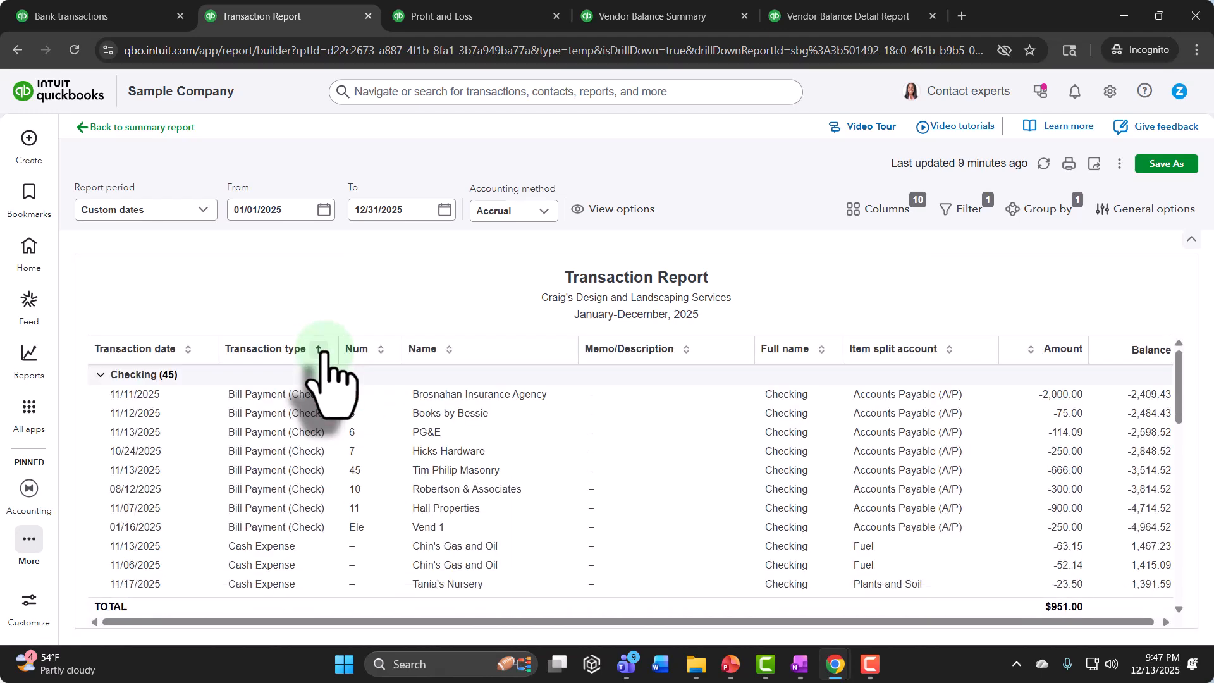
scroll(310, 506, down, 3)
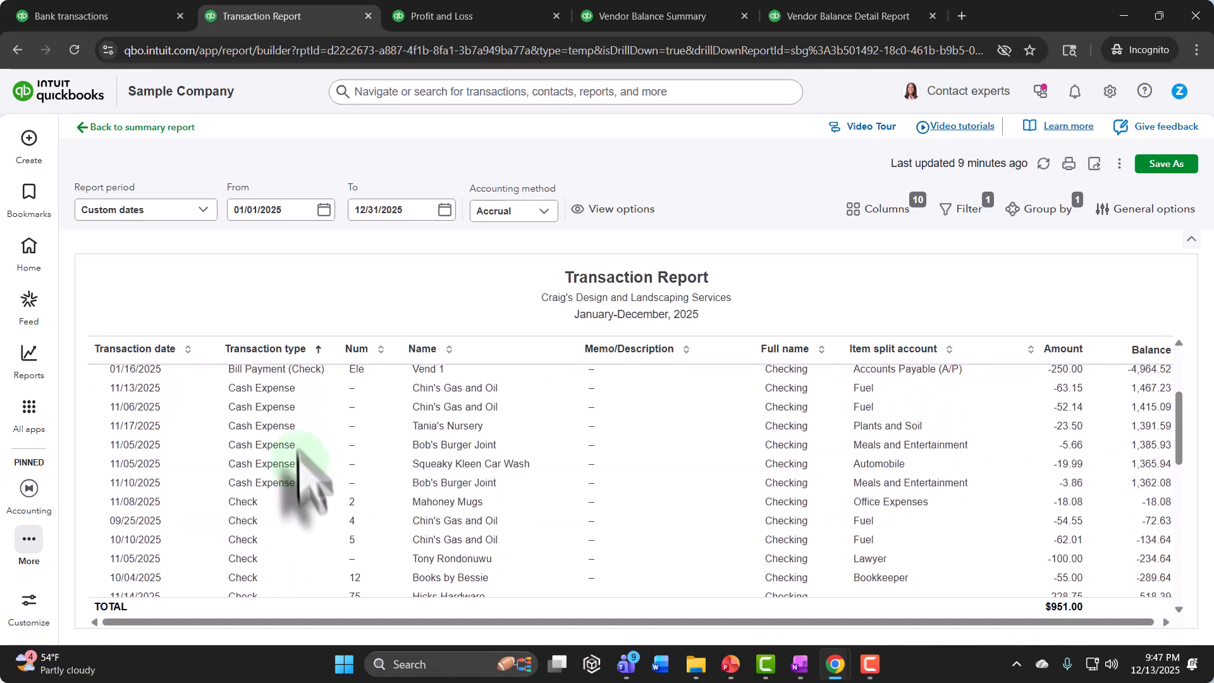
scroll(260, 543, down, 3)
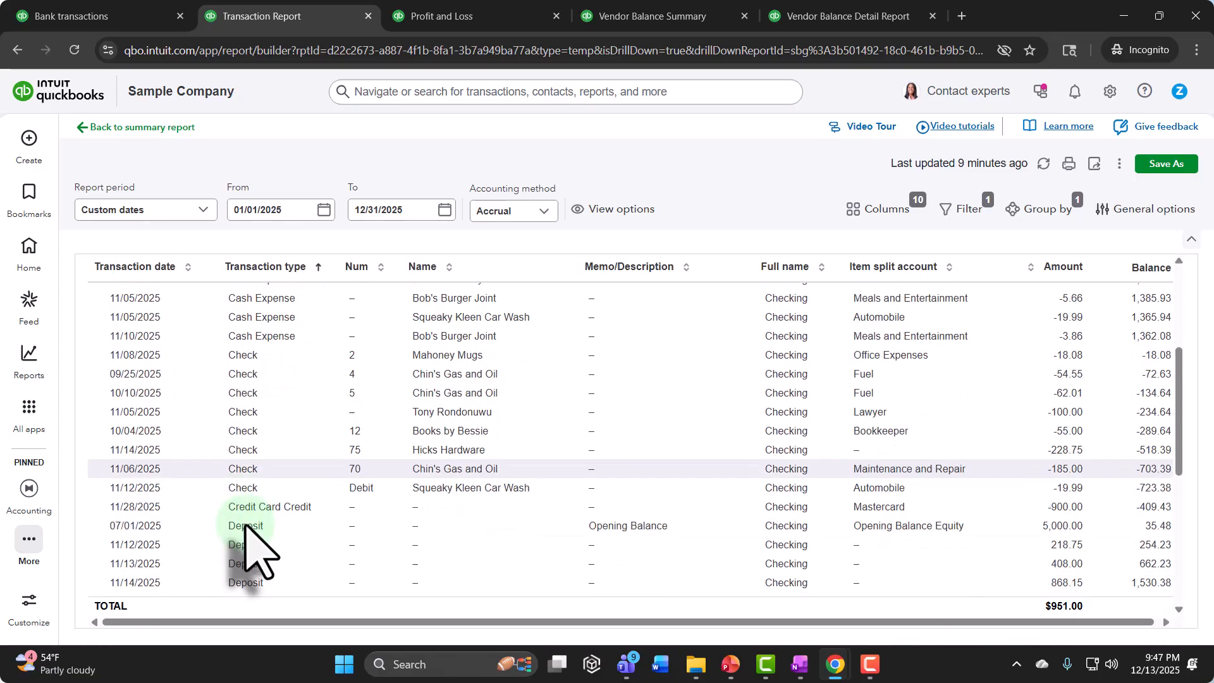